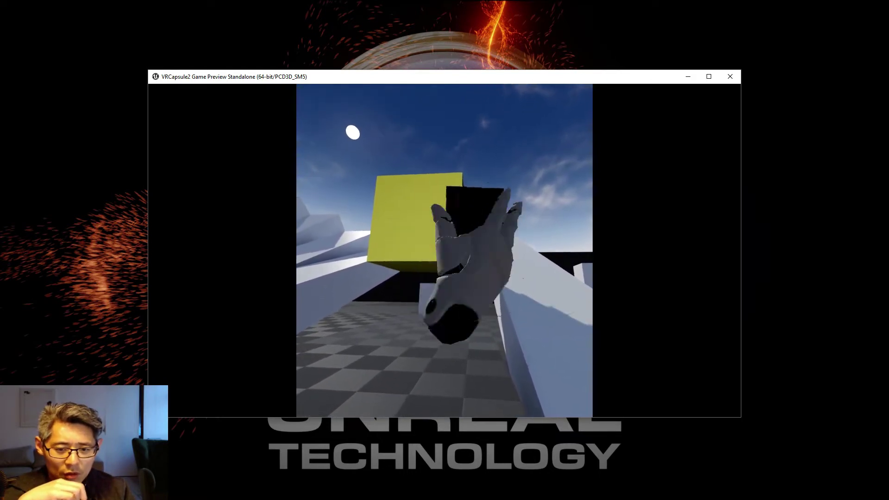
Stop the VR preview, disable Has Limit on the placed BP_PhysicalDialer and set its Limit to 0.
key(Escape)
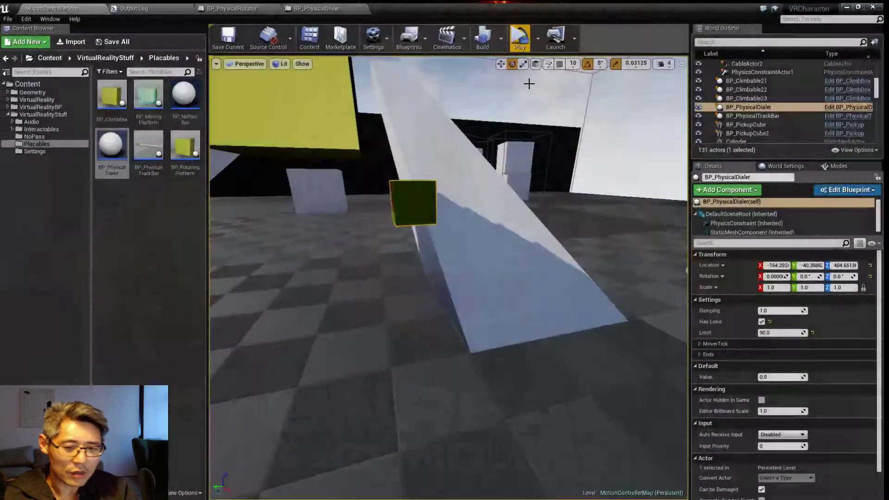
click(767, 321)
click(783, 331)
text(0)
key(Return)
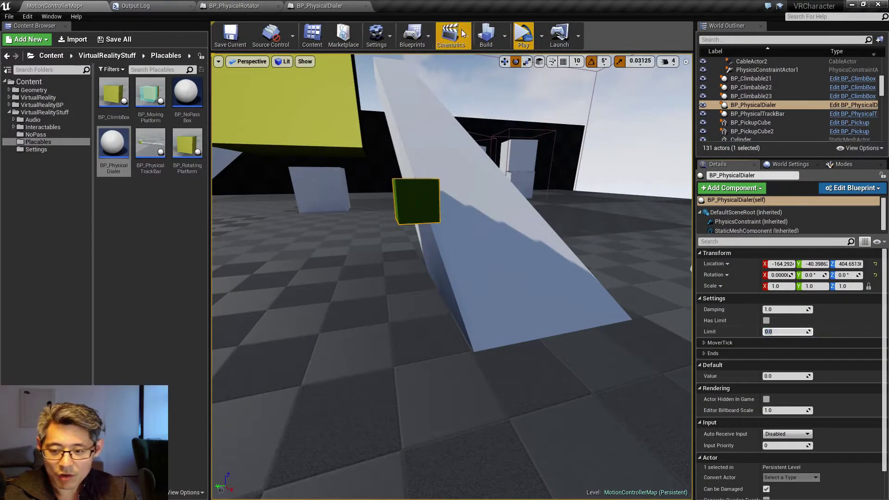
Play-test the level in VR, rotate the placed dialer to 90° on the Y axis, and test it again.
click(525, 37)
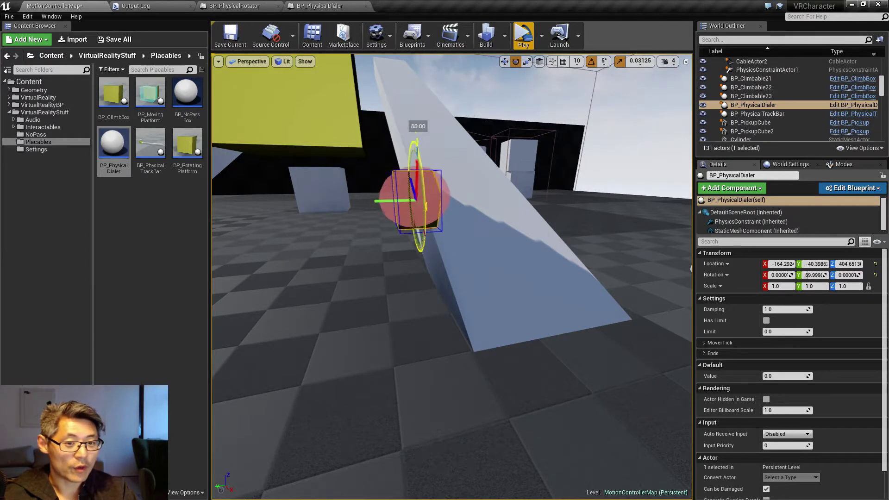
drag(422, 204, 521, 243)
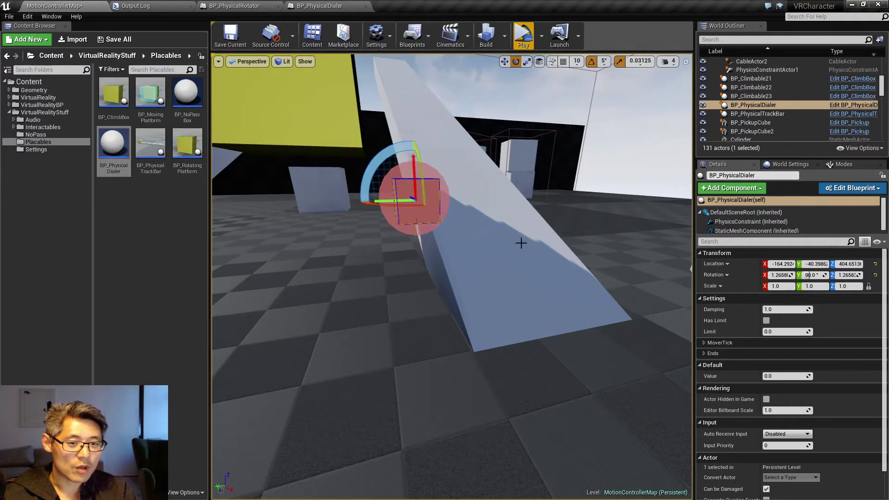
click(523, 37)
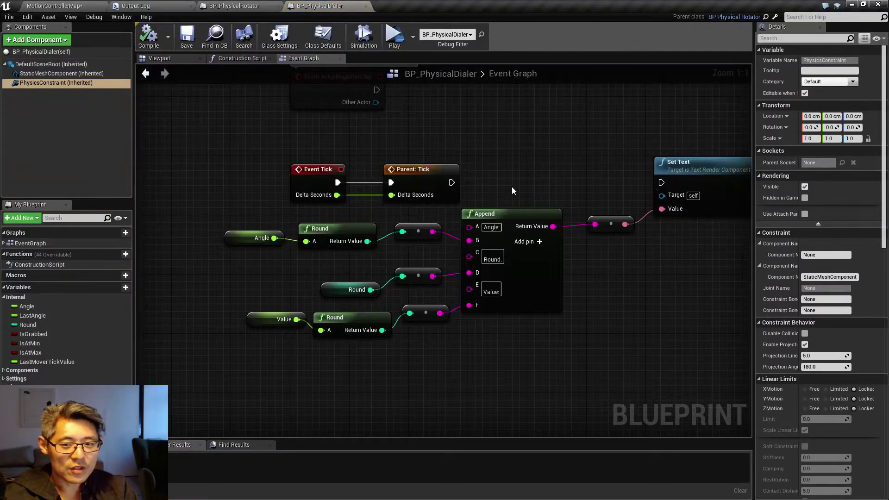
In the BP_PhysicalDialer event graph, connect Parent: Tick's execution output to Set Text and add a Text Render component under PhysicsConstraint.
right_drag(518, 181, 431, 179)
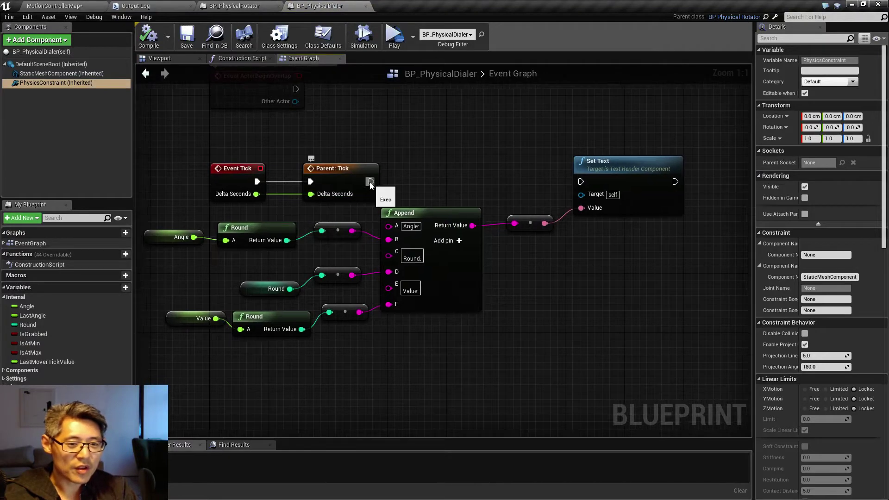
drag(371, 182, 582, 182)
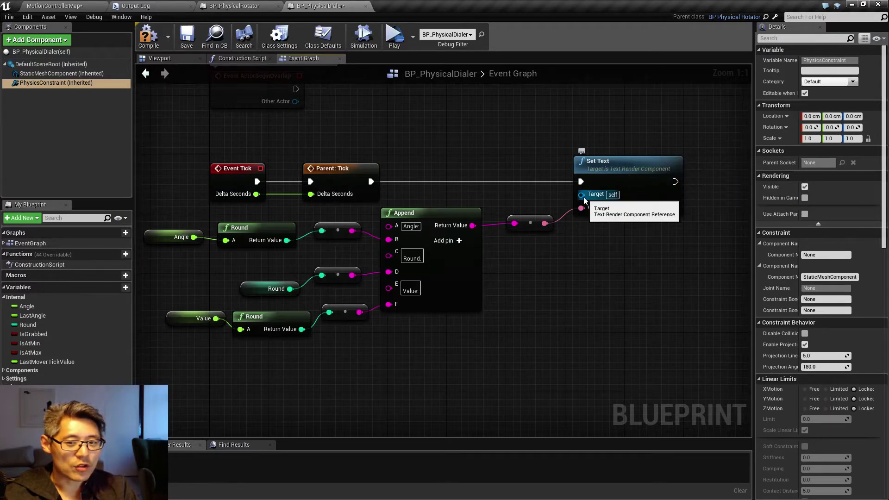
click(66, 41)
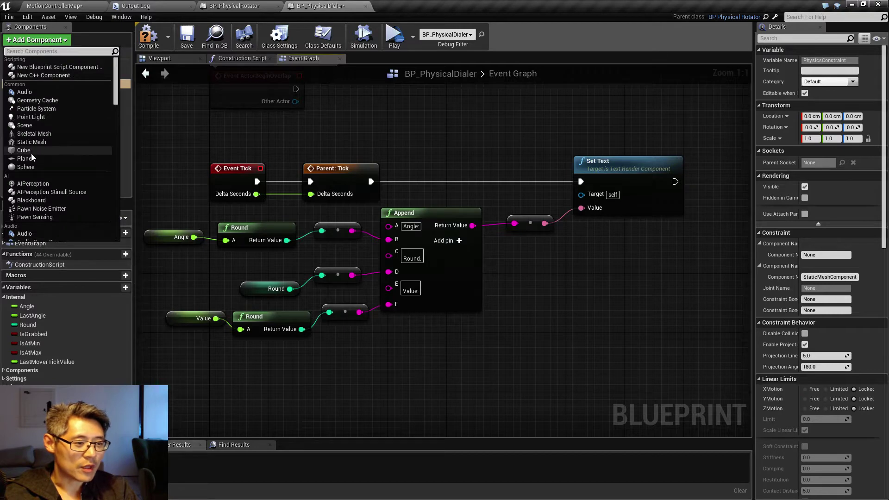
text(text)
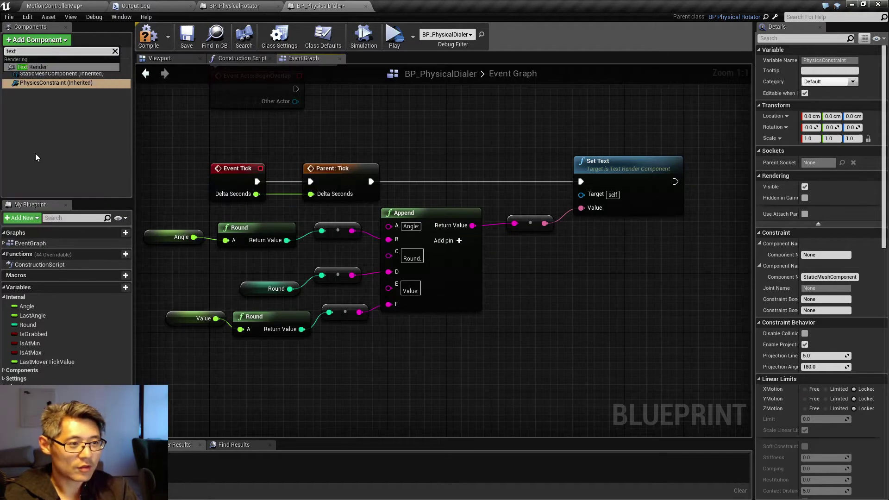
click(40, 69)
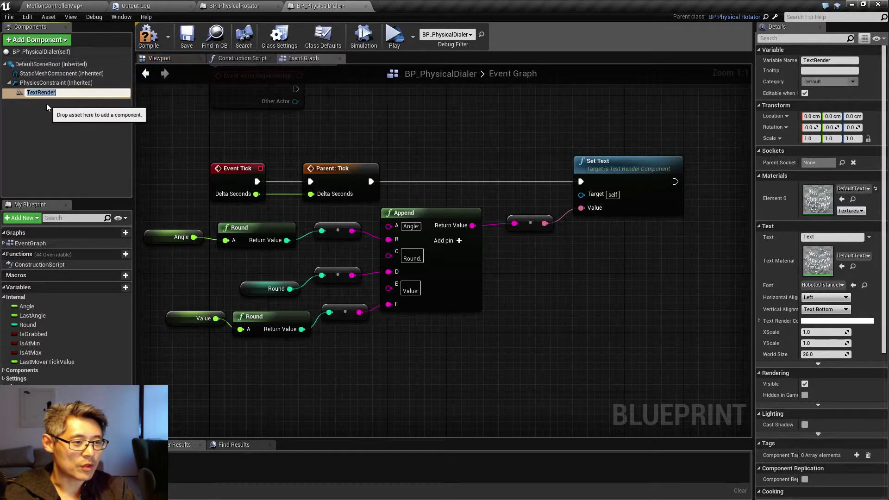
click(46, 104)
Set the TextRender component's horizontal alignment to Center and its World Size to 8.
click(45, 91)
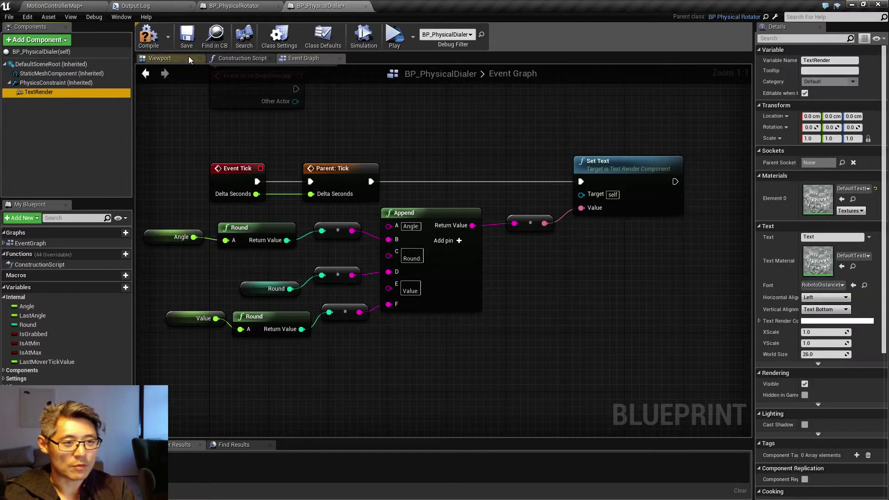
click(161, 58)
right_drag(415, 301, 415, 301)
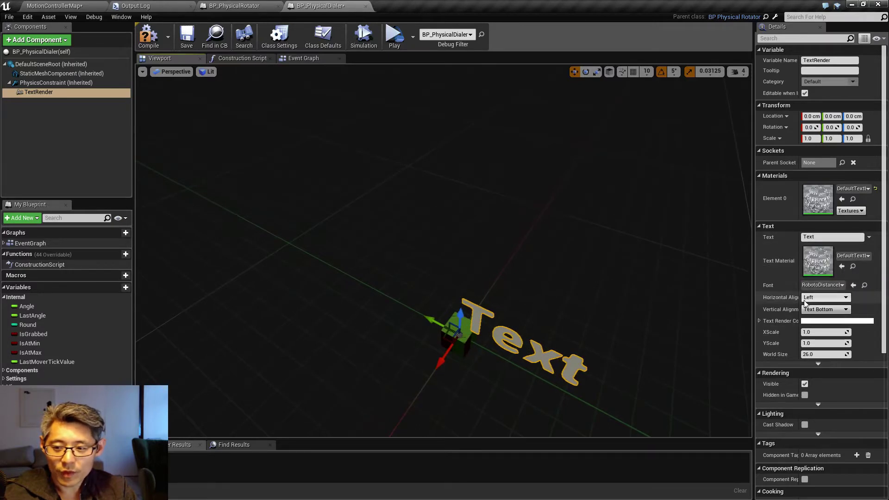
click(817, 312)
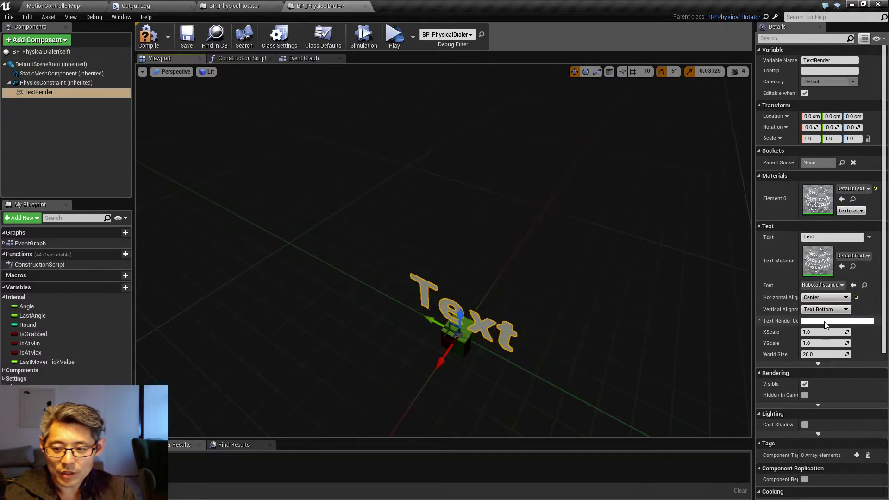
click(823, 355)
text(8)
key(Return)
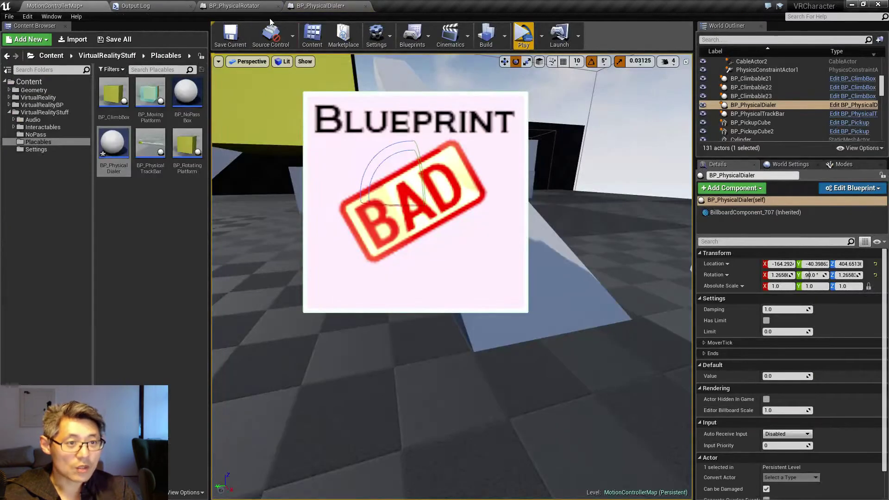
Connect a TextRender reference to the Set Text target, compile the blueprint, and inspect the dialer in the level.
click(317, 5)
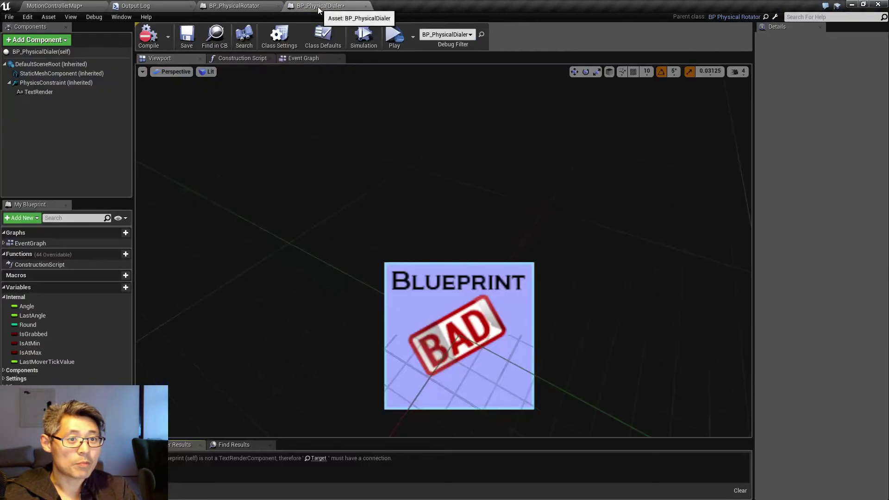
click(301, 58)
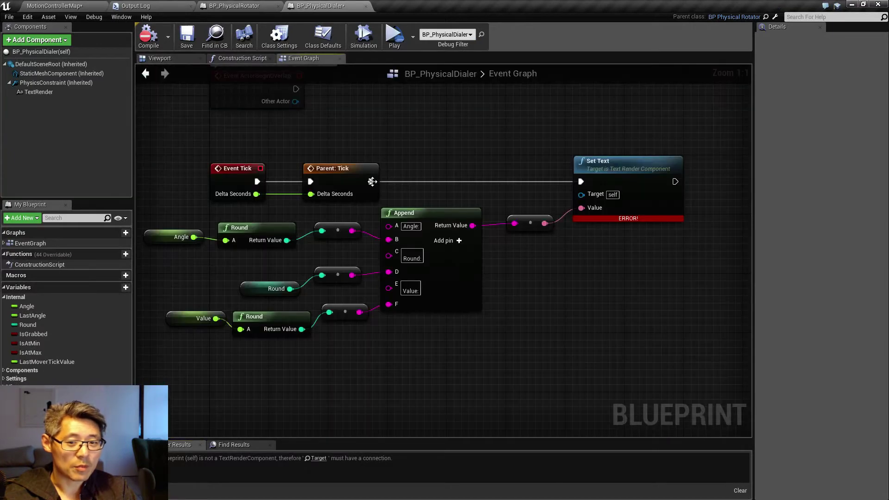
drag(38, 91, 582, 195)
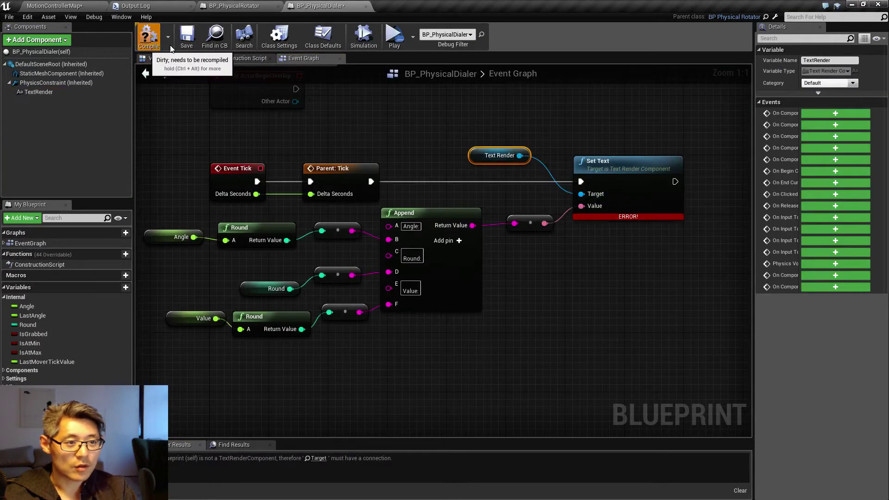
click(150, 38)
click(55, 6)
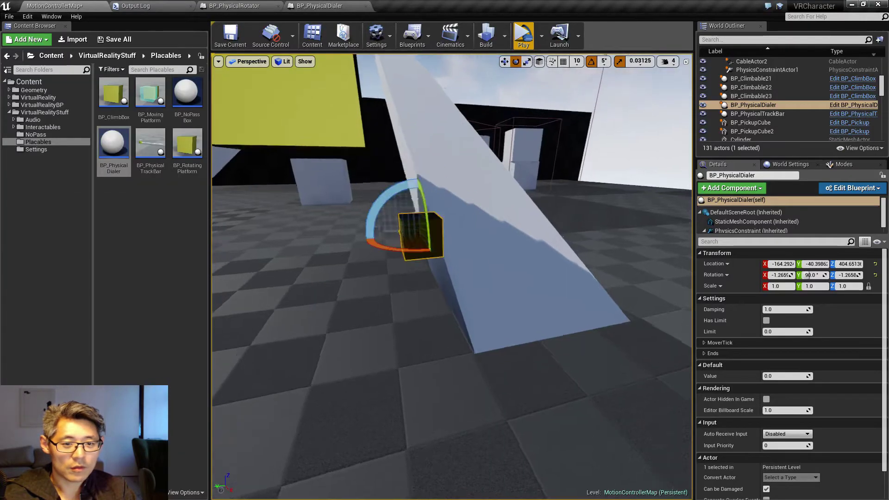
right_drag(452, 278, 463, 291)
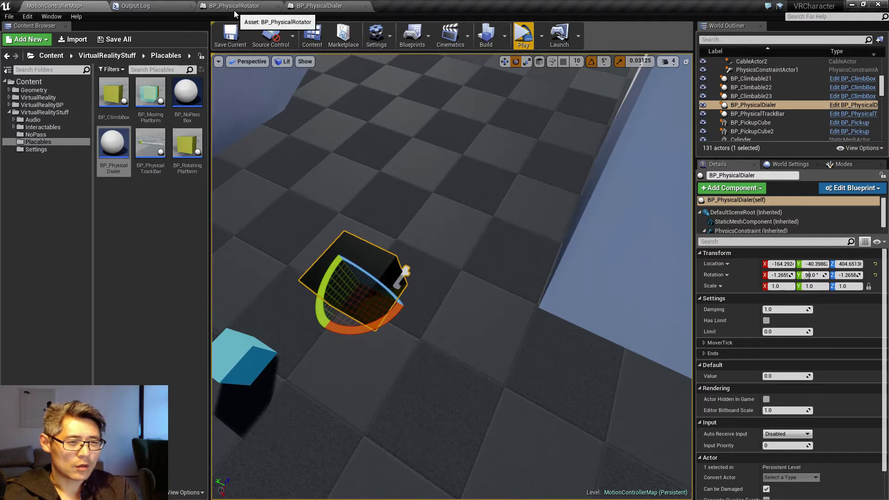
Rotate the TextRender component to 90° on the Y axis and check its orientation on the dialer in the level.
click(325, 6)
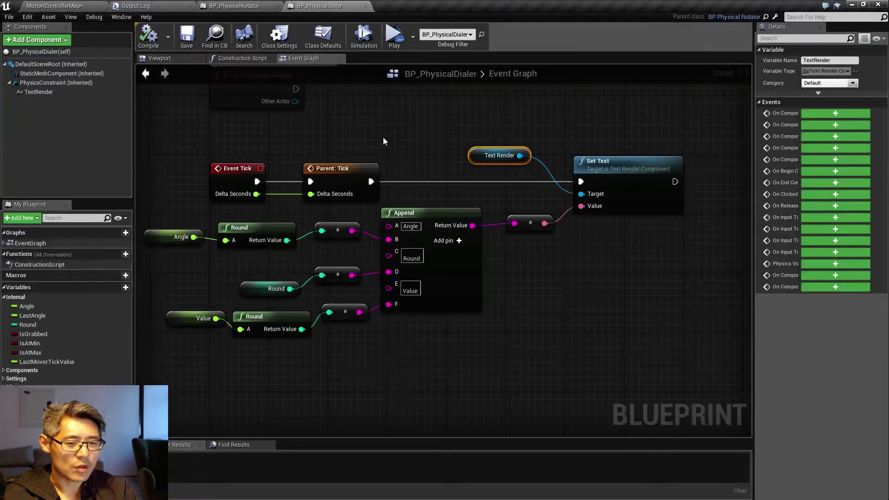
click(176, 57)
drag(394, 302, 399, 222)
click(40, 92)
drag(270, 281, 272, 264)
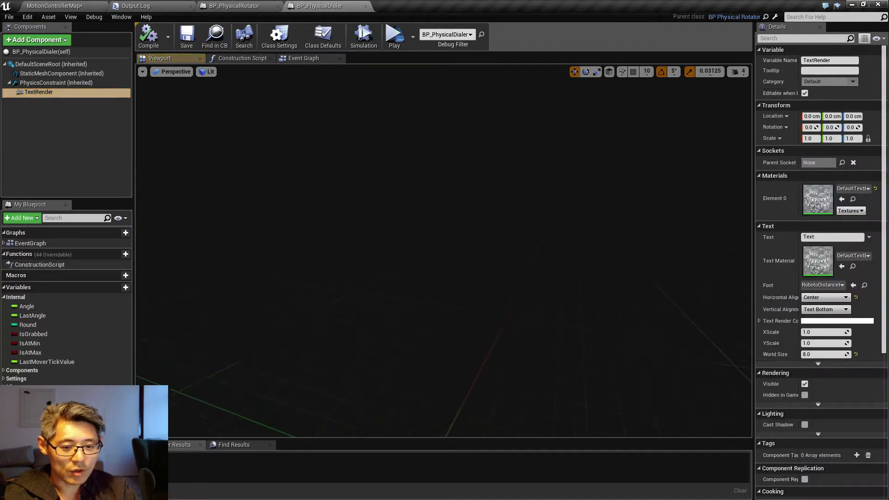
mouse_move(505, 167)
mouse_down()
mouse_move(505, 188)
mouse_move(506, 167)
mouse_up()
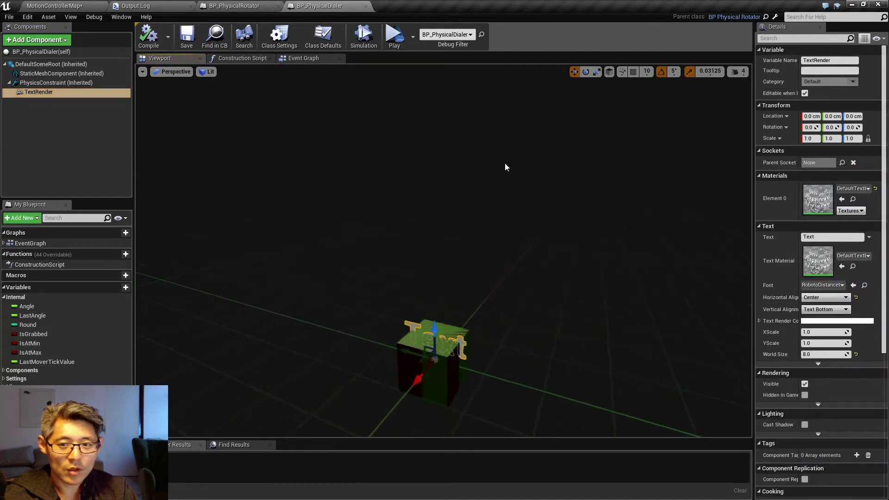
click(586, 72)
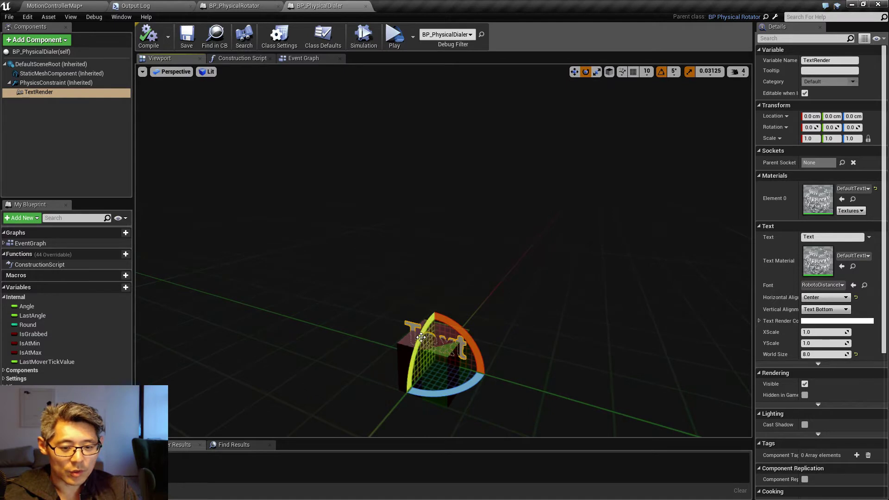
drag(421, 337, 474, 352)
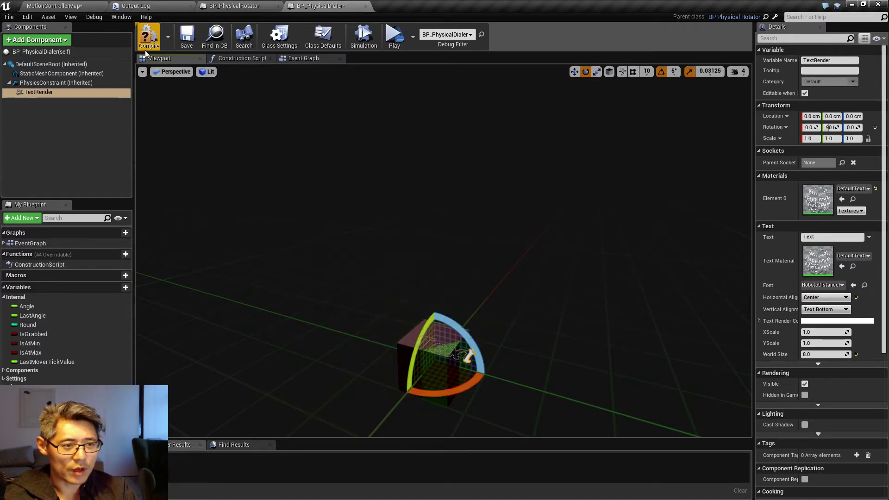
click(56, 6)
right_drag(324, 209, 324, 208)
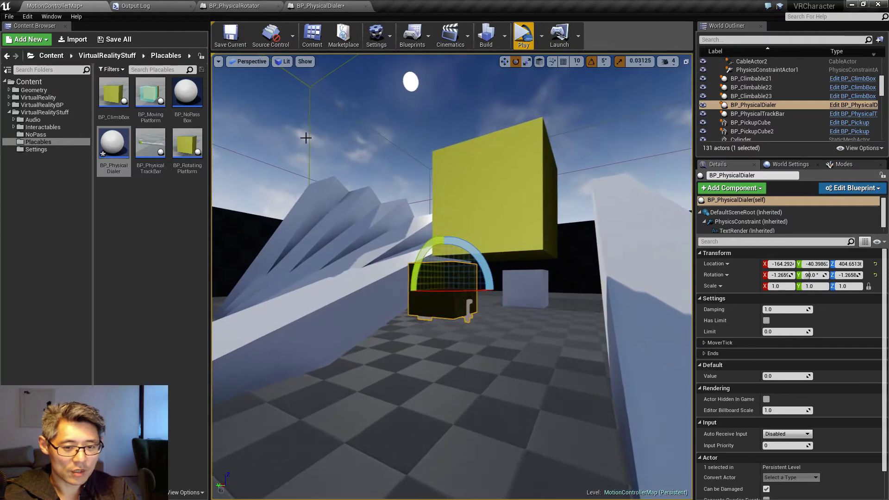
Rotate the TextRender component to -90° on Y, move it to about X 8.3, Z 9.7 beside the cube, and compile.
click(321, 6)
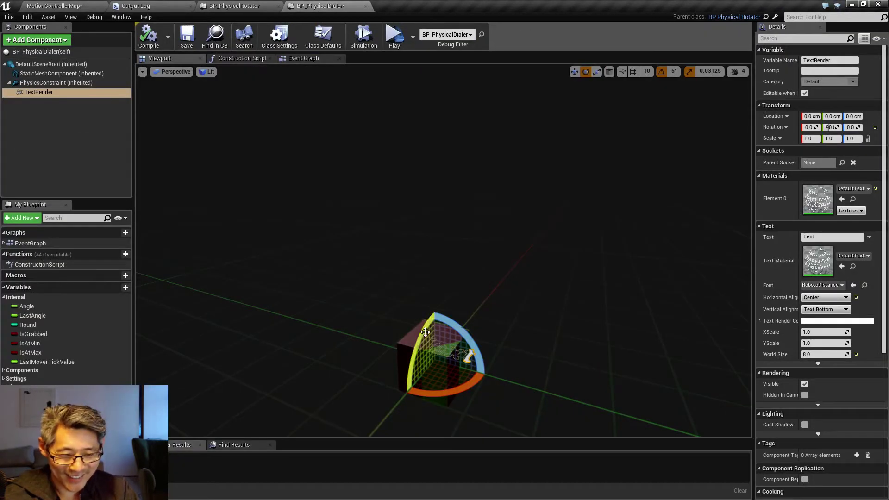
mouse_move(426, 335)
mouse_down()
mouse_move(424, 393)
mouse_move(432, 320)
mouse_up()
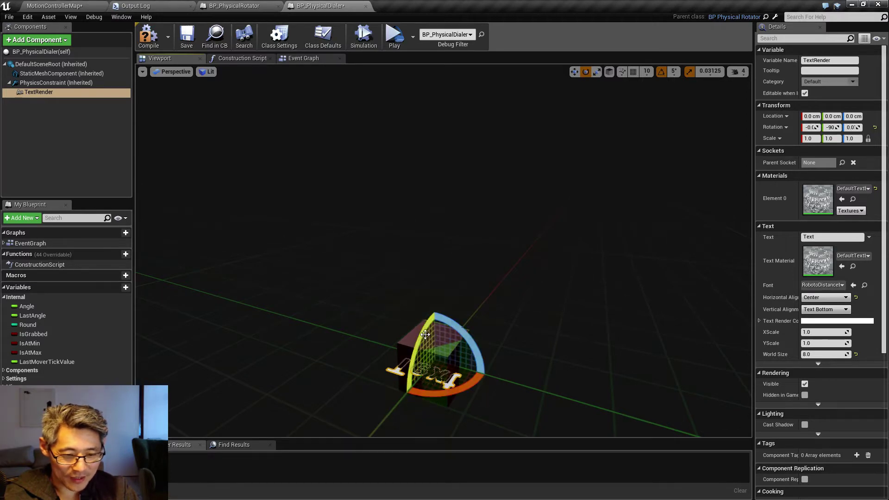
key(r)
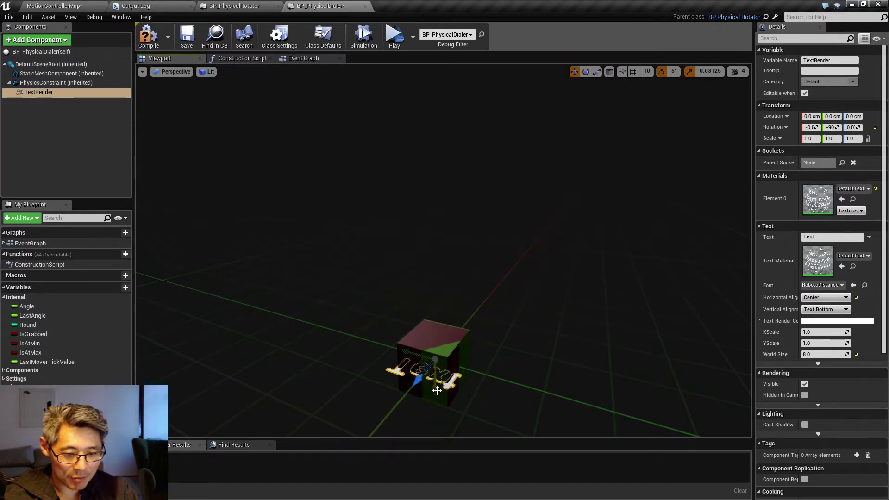
drag(437, 390, 392, 352)
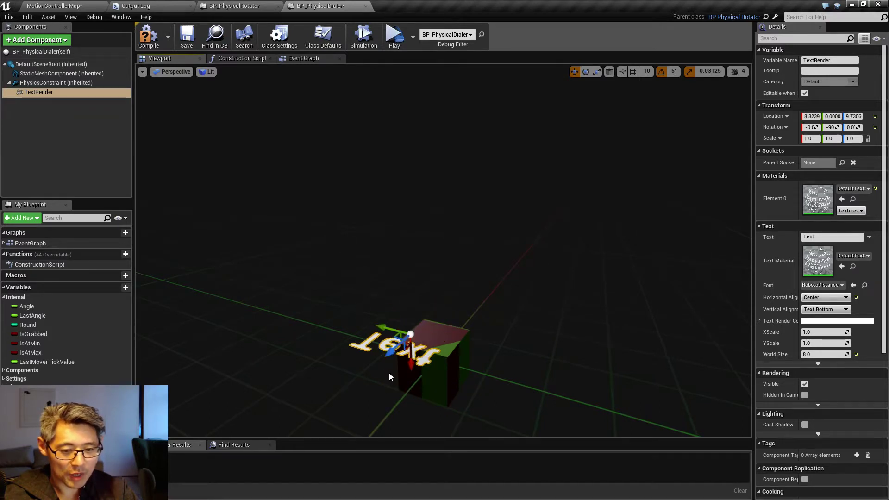
click(148, 36)
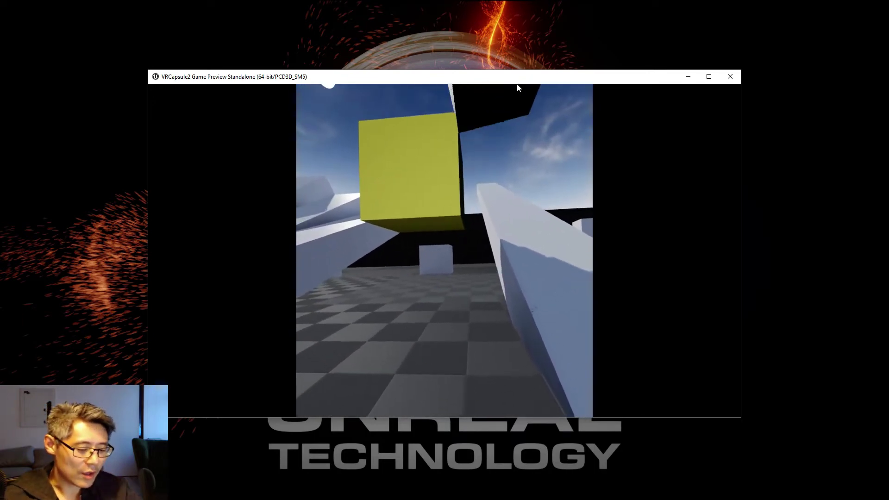
Exit the VR preview and set the placed BP_PhysicalDialer's Limit to 90.
key(Escape)
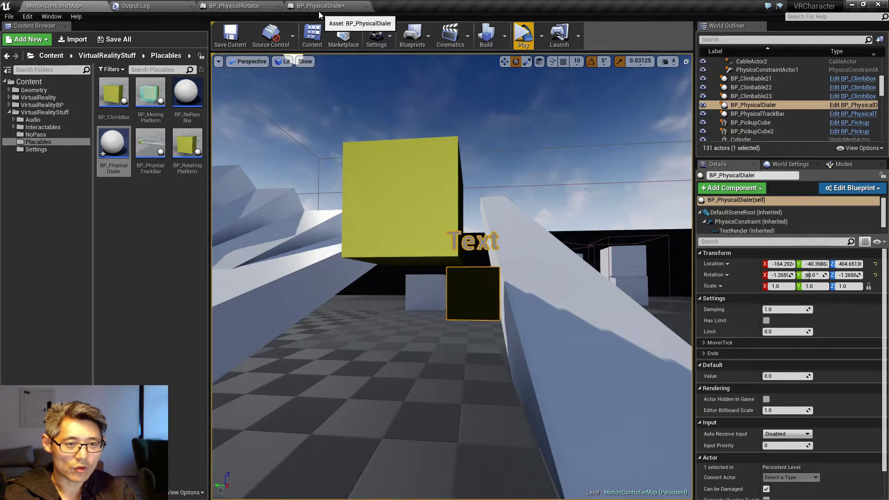
click(315, 6)
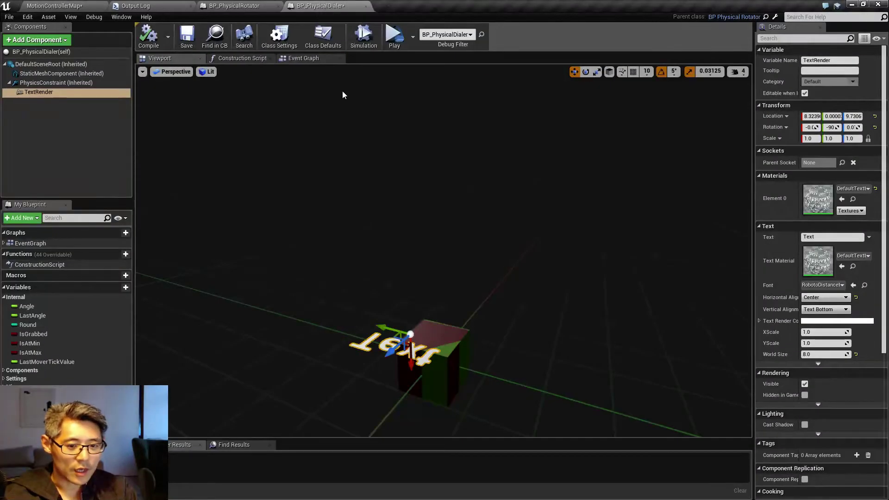
click(236, 6)
click(302, 5)
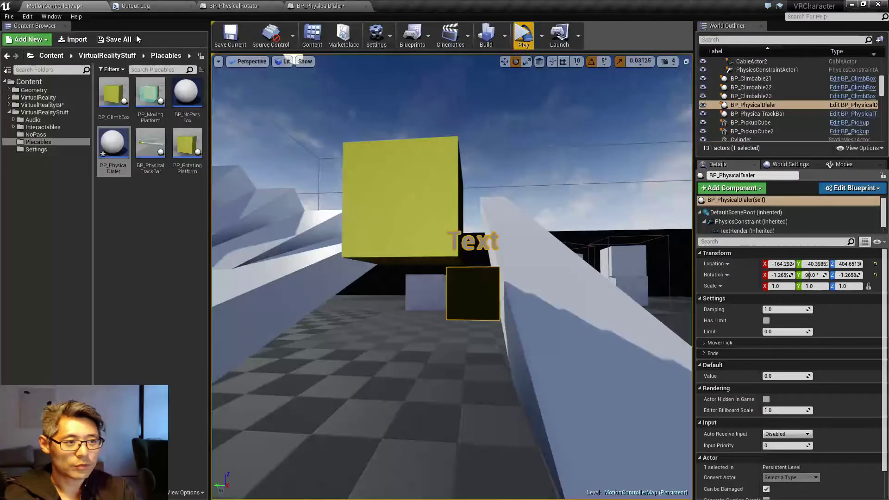
click(60, 6)
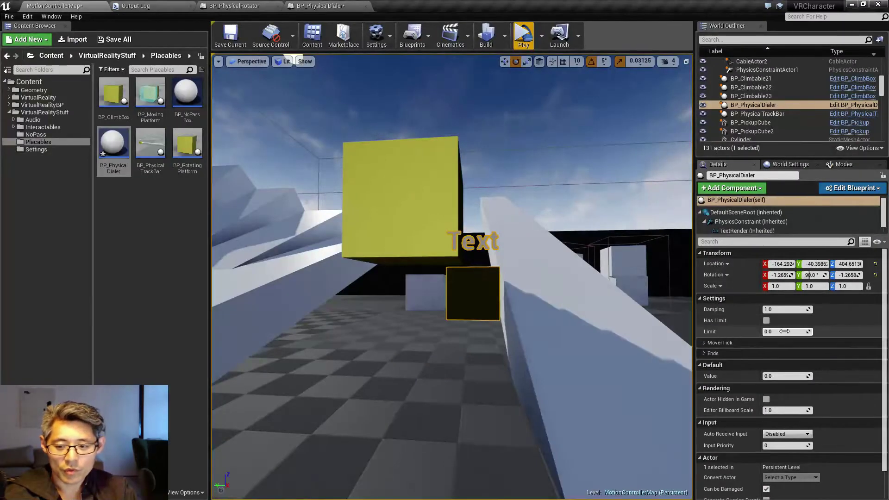
click(784, 331)
text(90)
key(Return)
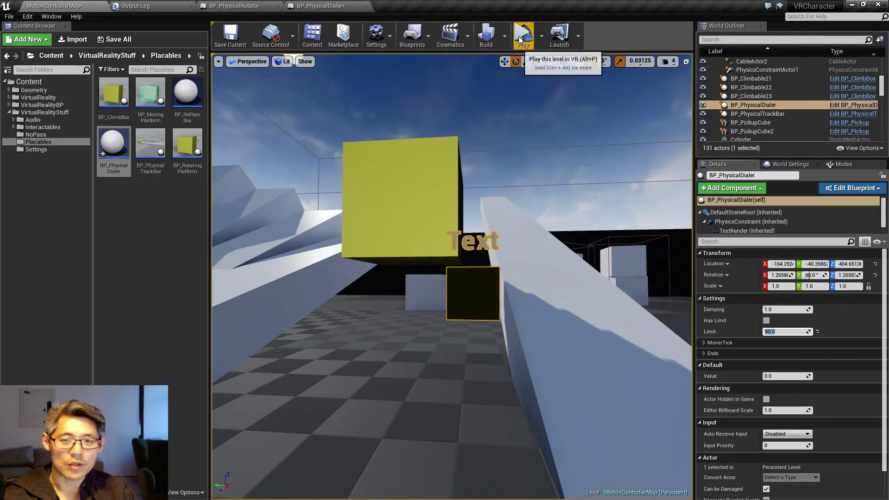
Enable Has Limit on the placed BP_PhysicalDialer and test the dialer in the VR preview.
click(767, 321)
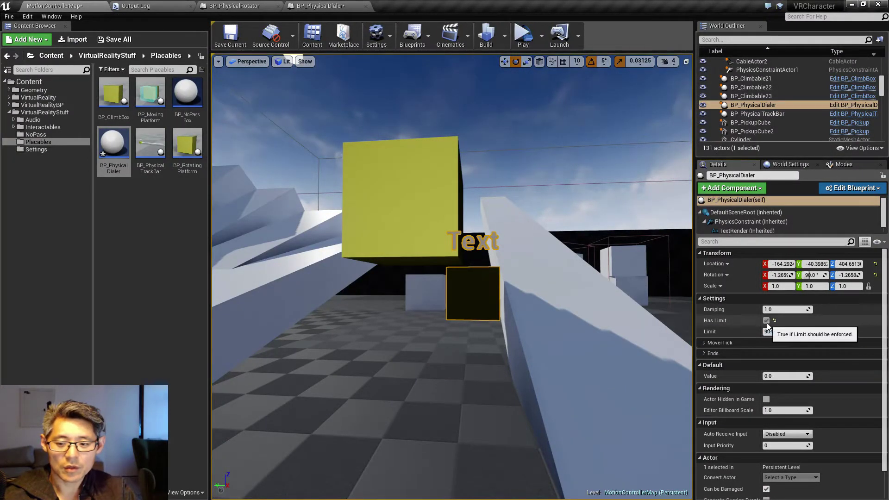
click(523, 34)
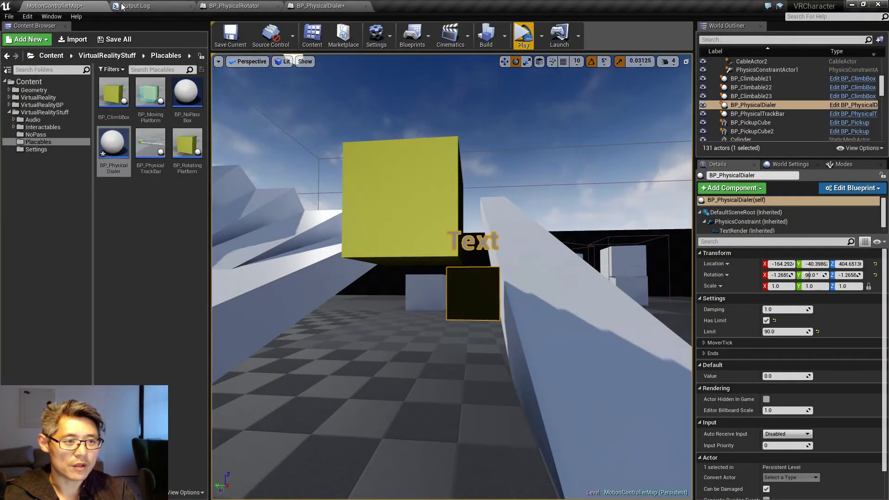
Show the viewport of the BP_PhysicalDialer blueprint and select the inherited StaticMeshComponent.
click(295, 5)
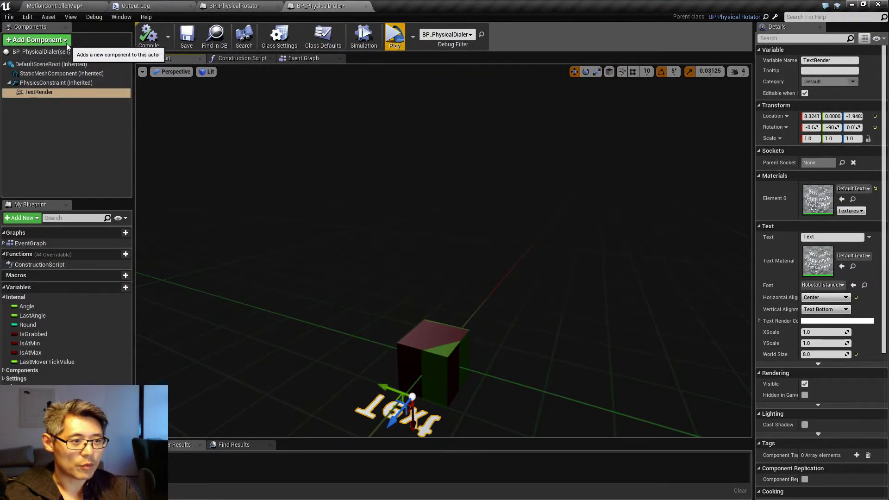
click(247, 58)
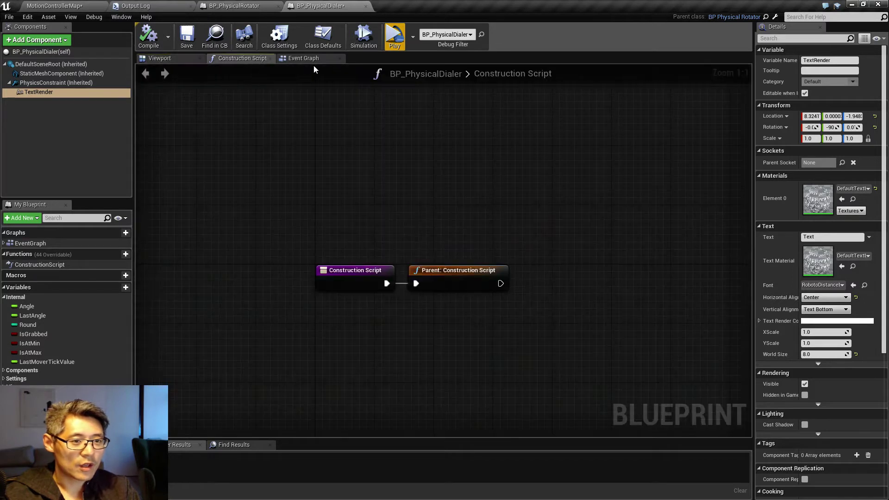
click(181, 60)
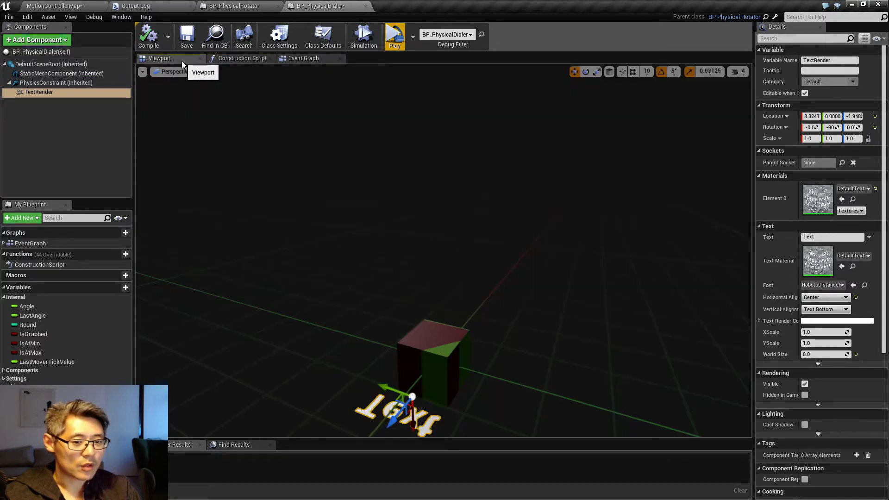
click(42, 74)
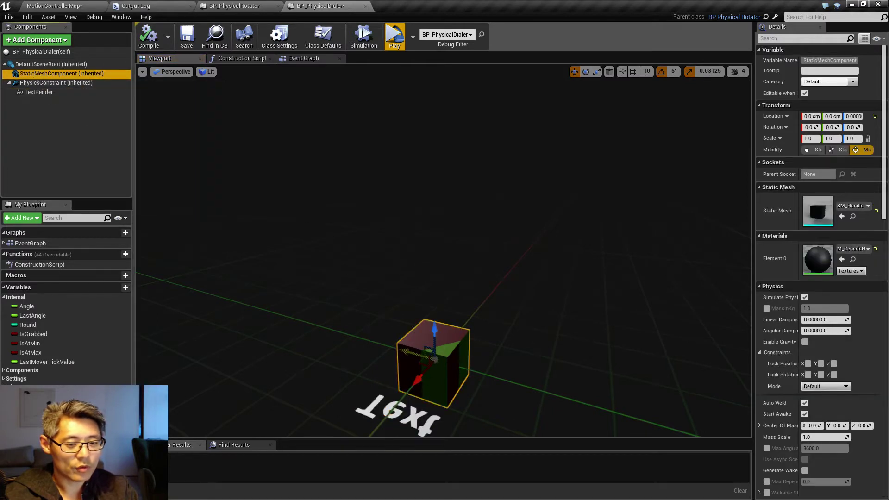
mouse_move(403, 351)
mouse_down()
mouse_move(512, 370)
mouse_move(402, 354)
mouse_up()
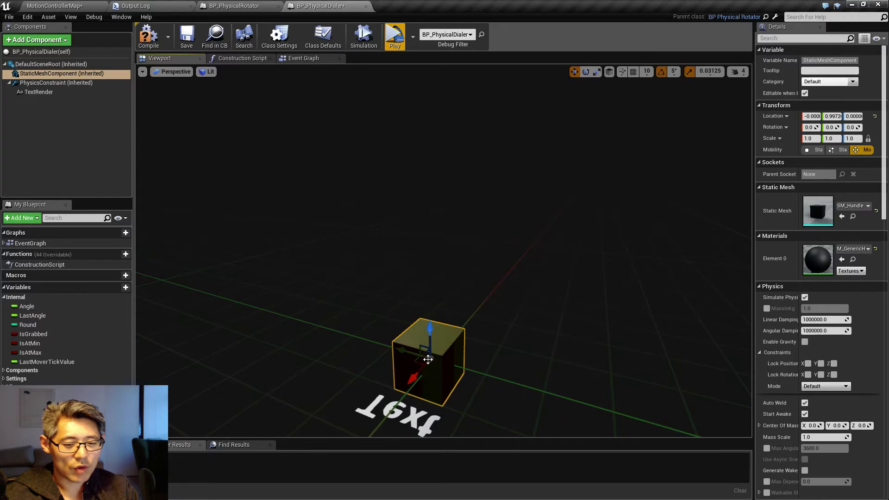
text(0)
key(Return)
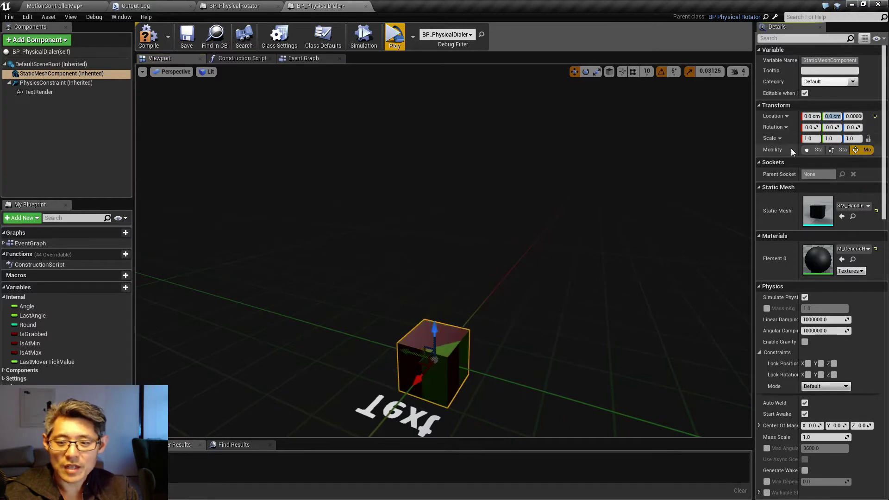
Add a Static Mesh component under the inherited StaticMeshComponent and assign the SM_Beam mesh to it.
click(37, 40)
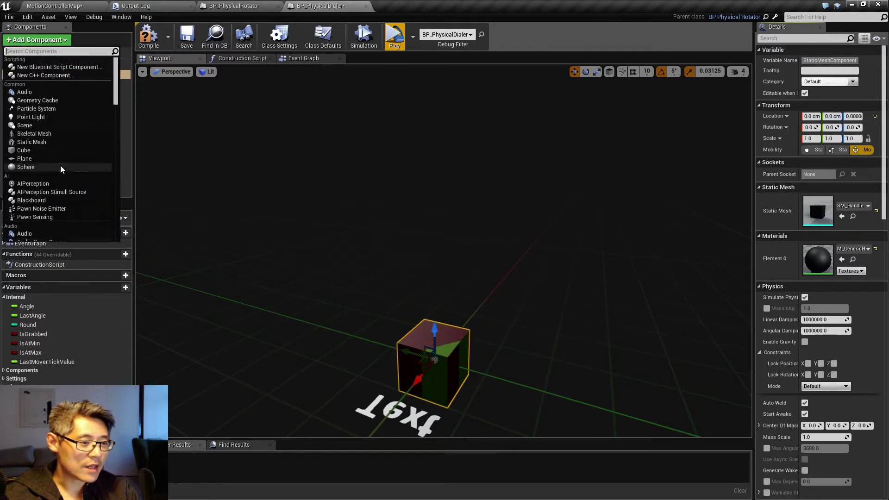
click(43, 142)
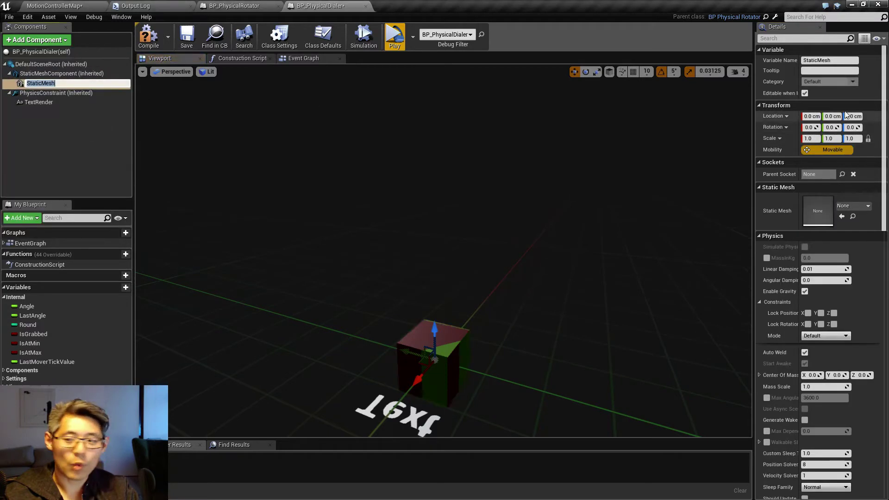
key(Return)
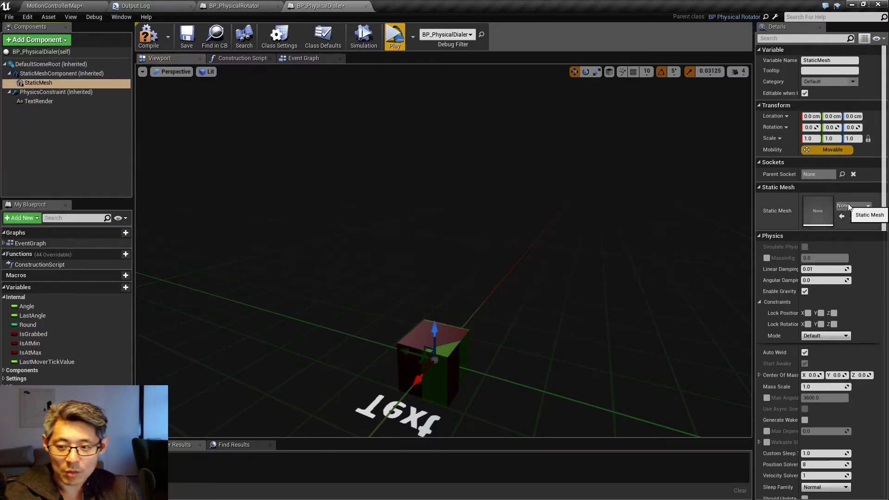
click(848, 205)
text(sm_)
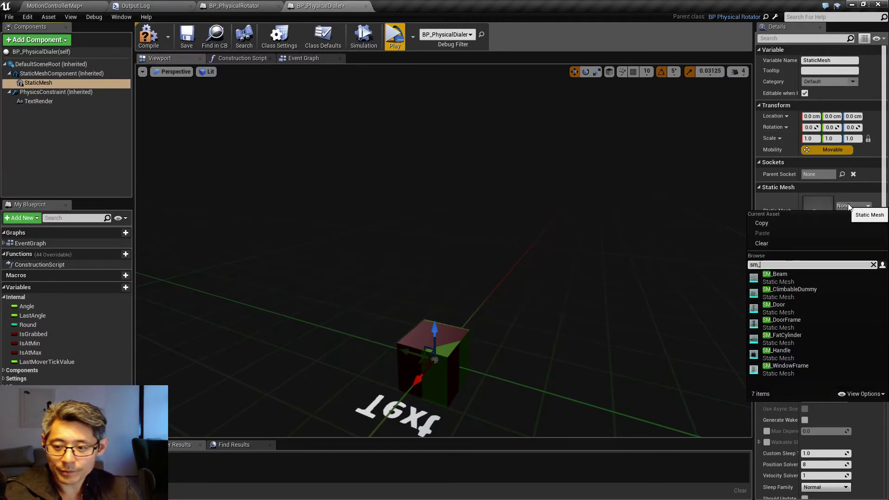
click(782, 277)
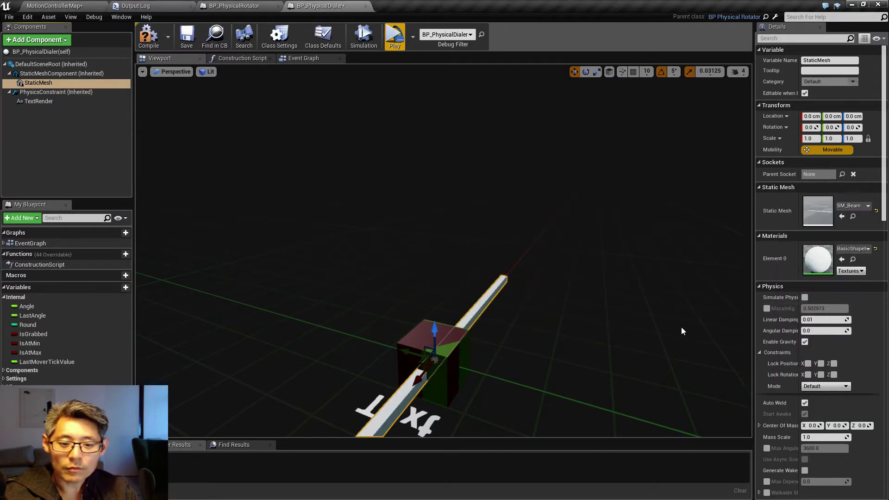
Shorten the beam through the dialer cube by scaling it to about 0.297 on X.
right_drag(444, 250, 510, 250)
key(e)
key(r)
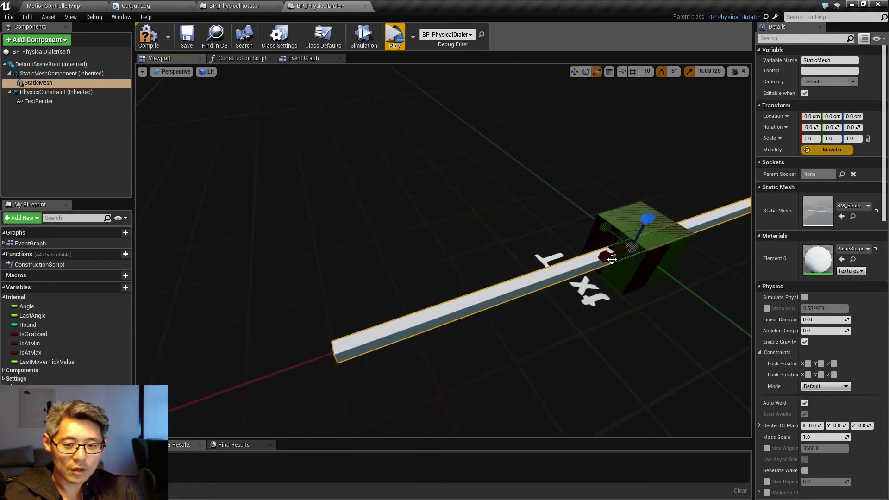
drag(606, 255, 565, 269)
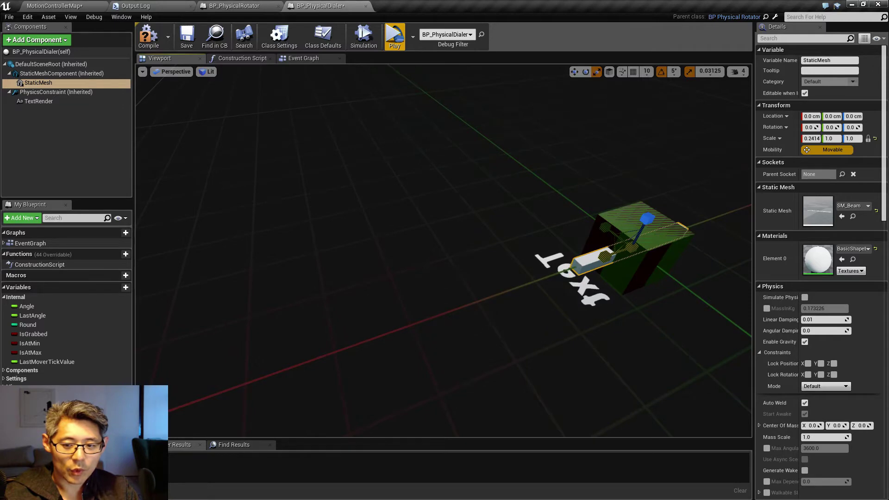
Compile and save the BP_PhysicalDialer blueprint, and test the dialer with its beam in the VR preview.
click(149, 37)
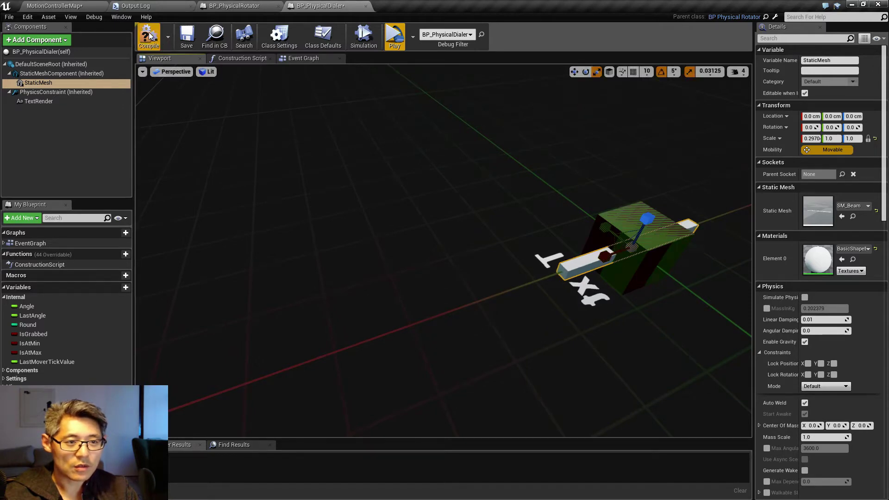
click(190, 38)
click(394, 37)
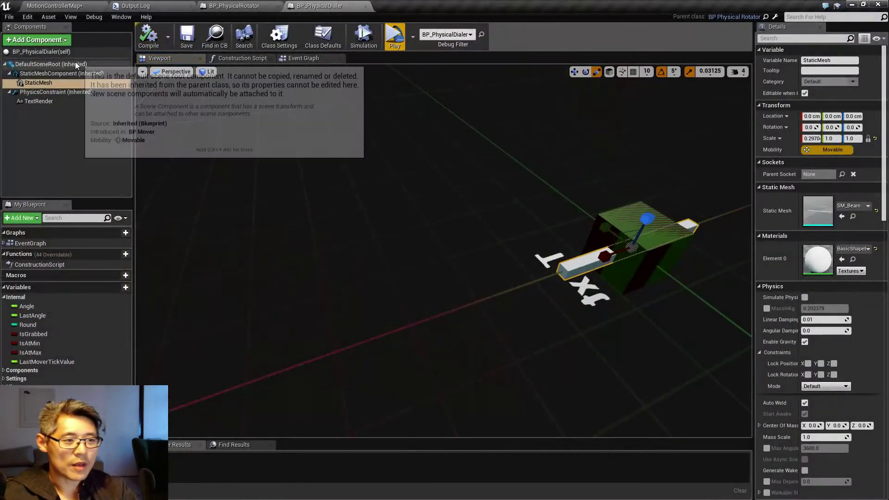
Move the beam StaticMesh out of the dialer cube to about 16.96 on the X axis.
right_drag(499, 184, 602, 204)
right_drag(555, 243, 528, 241)
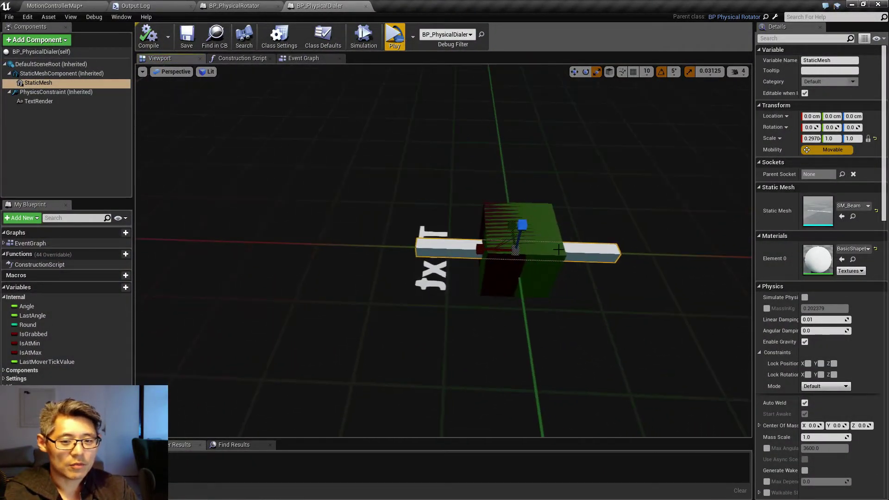
click(38, 83)
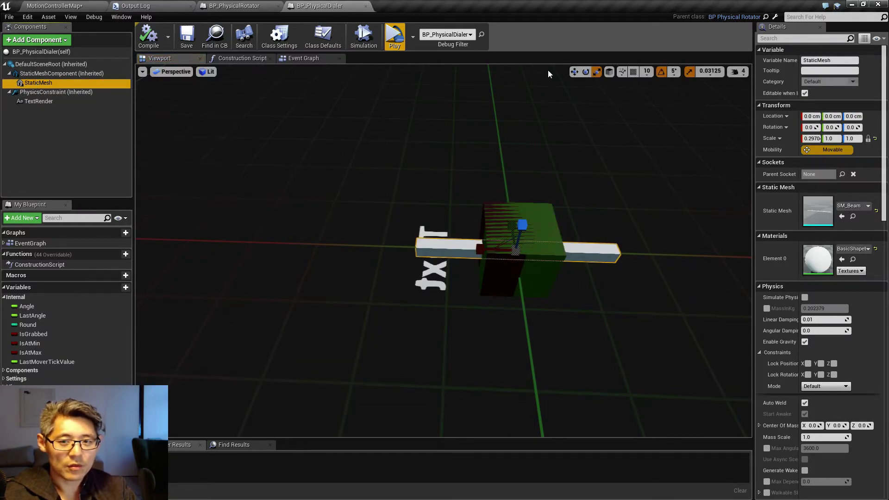
click(584, 72)
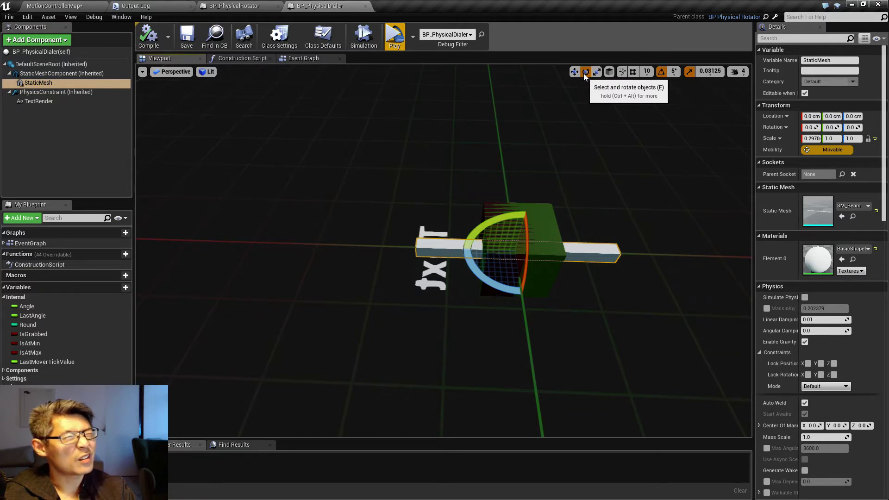
key(r)
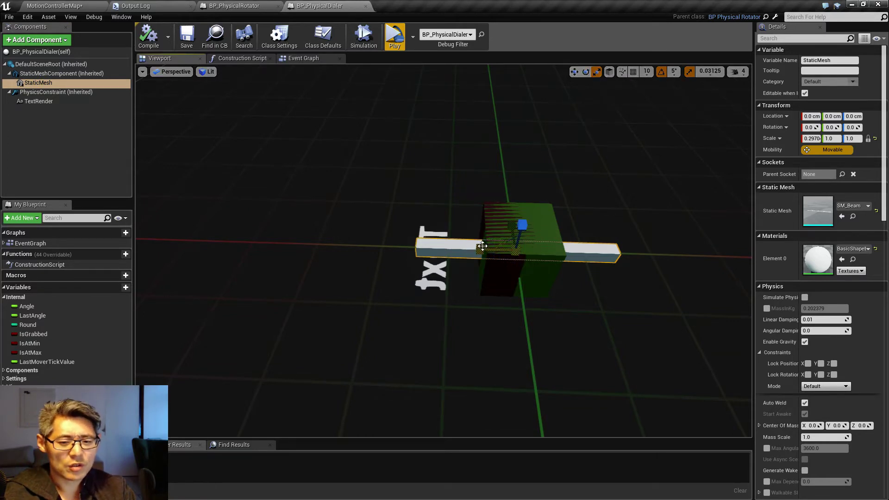
drag(480, 248, 365, 262)
key(e)
key(r)
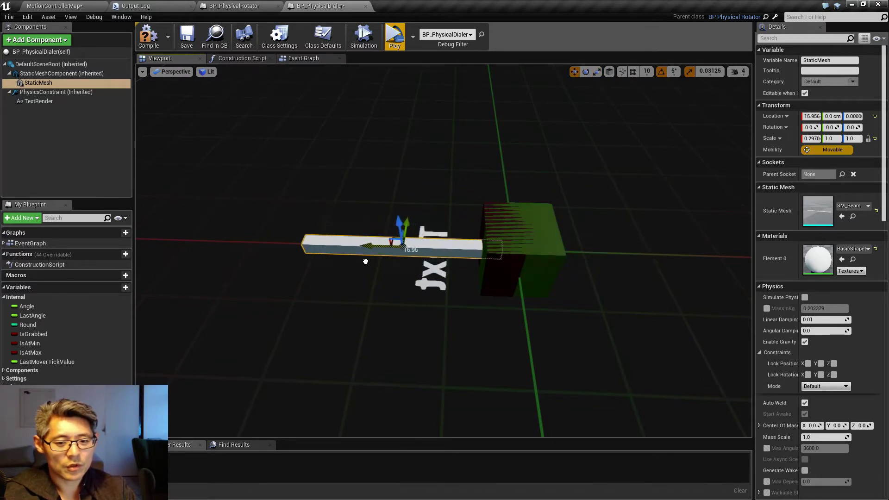
Move the inherited StaticMeshComponent cube to about X -31.7, away from the pivot, and test the dialer in VR.
click(35, 74)
drag(486, 250, 699, 251)
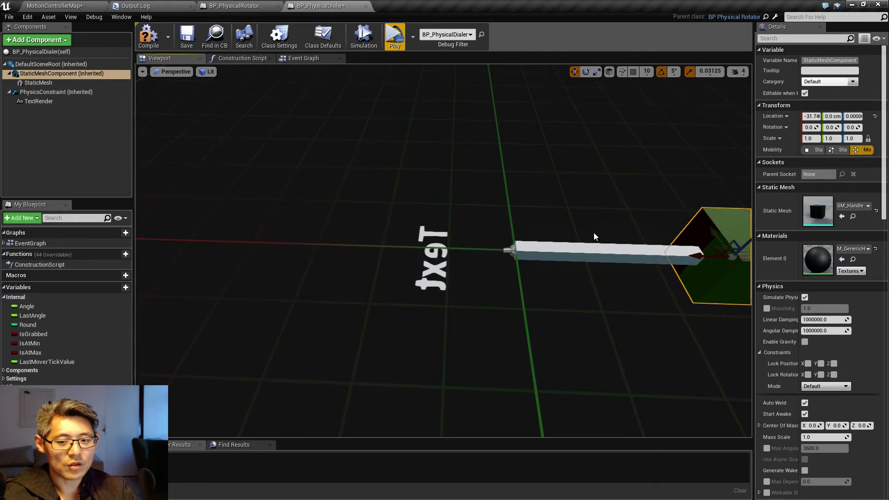
right_drag(594, 236, 540, 233)
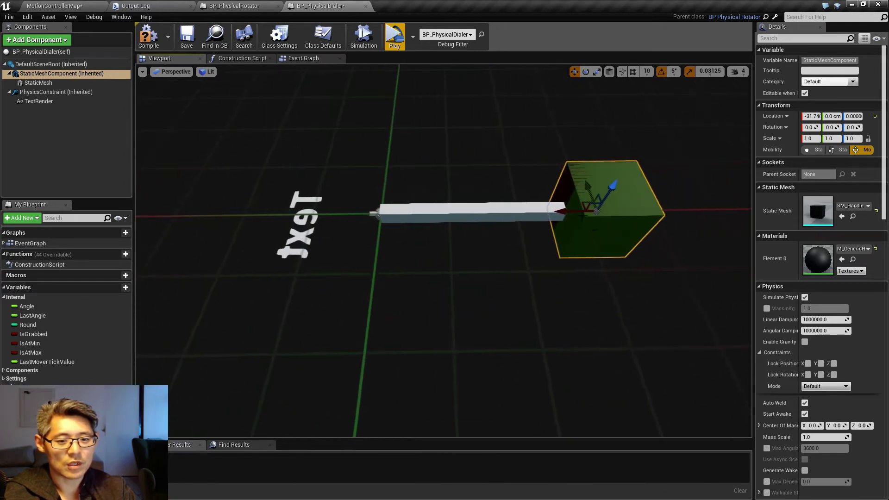
click(395, 36)
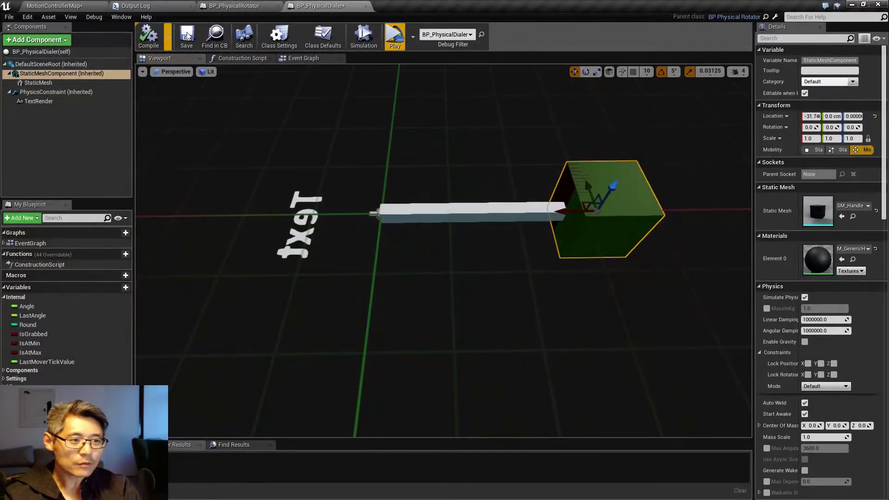
Turn off the Swing Limits' Soft Constraint on BP_PhysicalRotator's PhysicsConstraint, leaving Swing 1 Motion set to Locked.
click(232, 9)
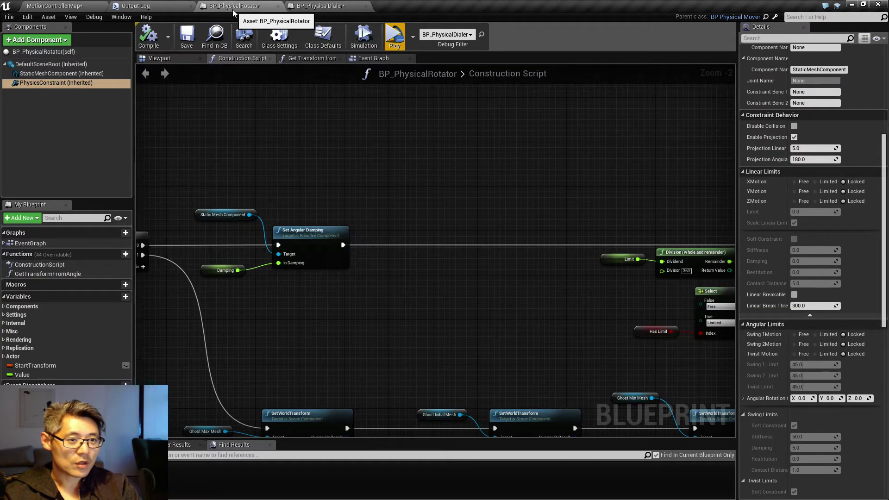
click(27, 84)
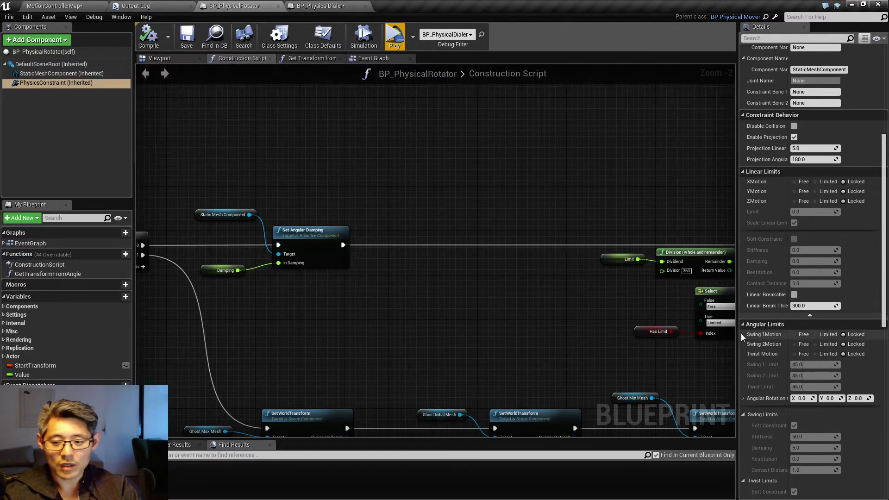
scroll(822, 454, down, 2)
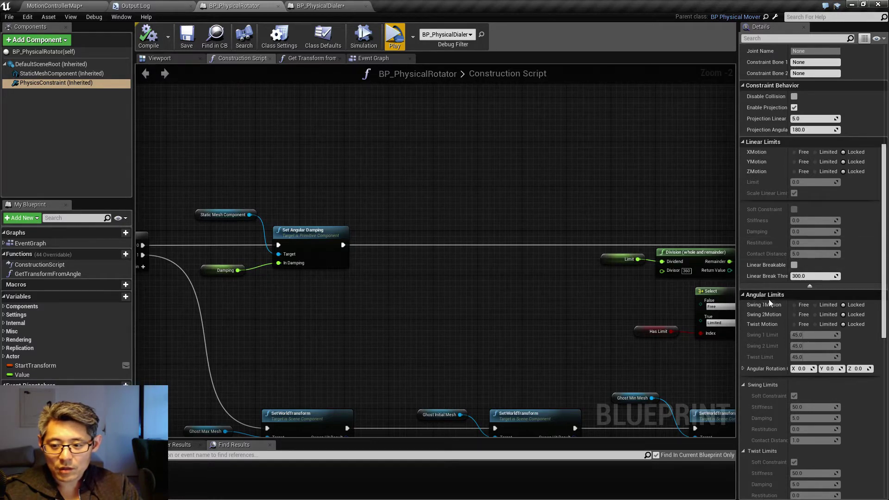
click(815, 305)
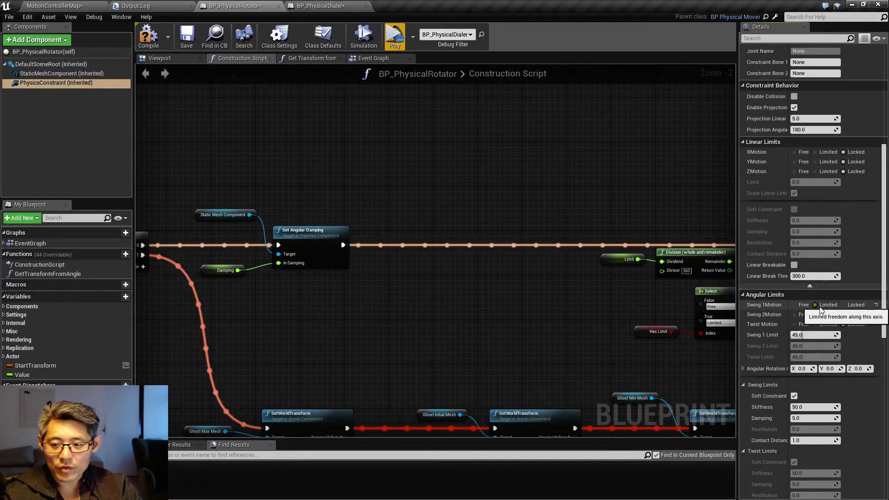
click(794, 397)
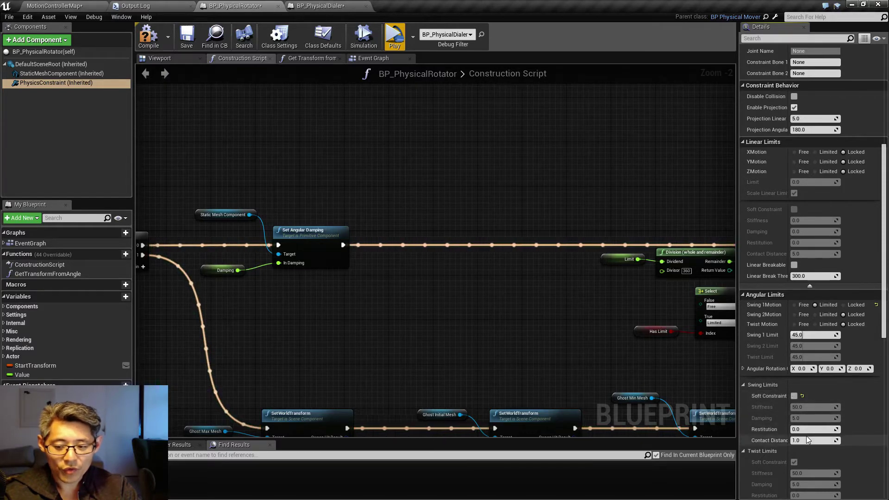
click(843, 306)
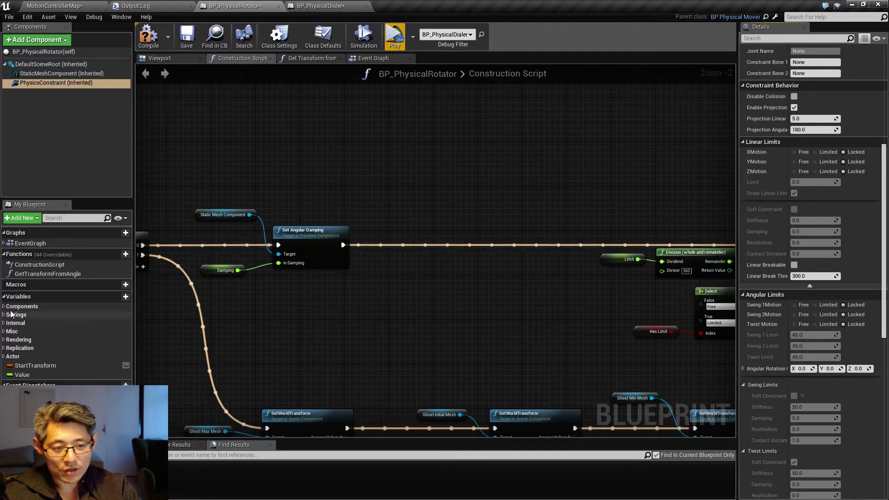
Save the BP_PhysicalRotator blueprint and test the dialer's limit behaviour in the VR preview.
click(186, 37)
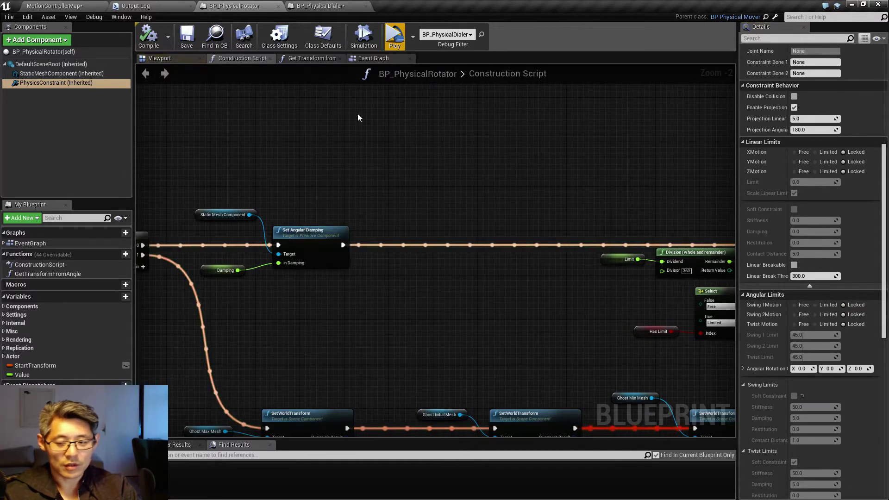
click(394, 39)
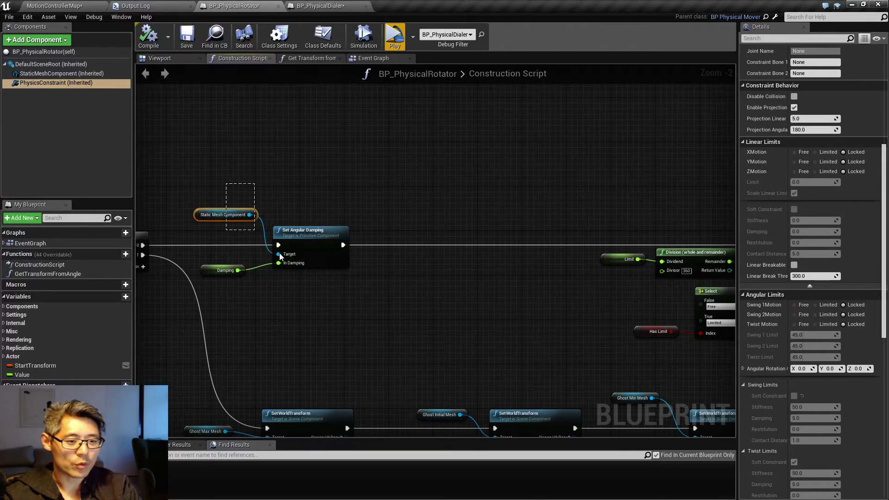
Add a Set Linear Damping node targeting a new StaticMeshComponent reference, beside Set Angular Damping in the Construction Script.
drag(279, 253, 321, 288)
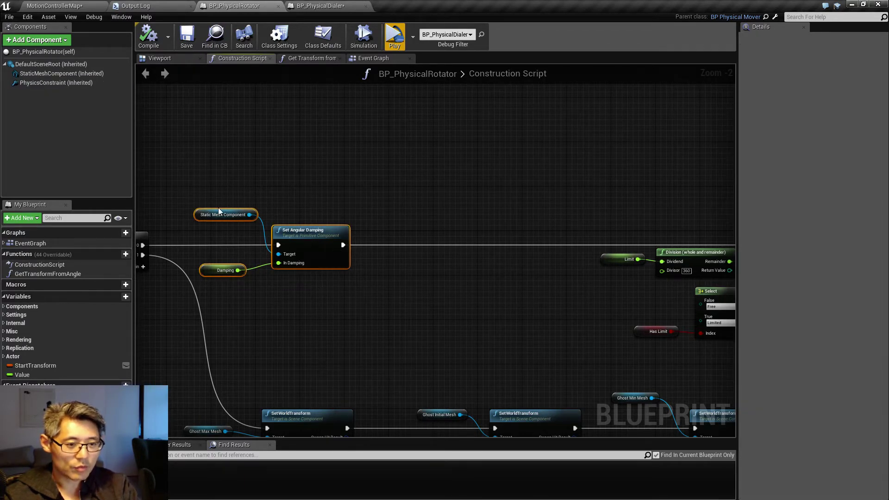
right_drag(219, 207, 361, 145)
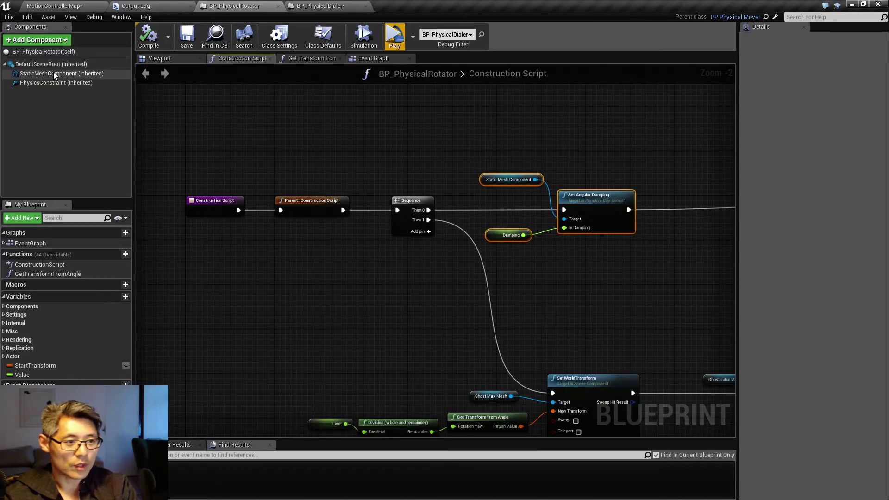
drag(46, 74, 596, 160)
right_drag(659, 174, 516, 174)
drag(508, 163, 538, 194)
text(set)
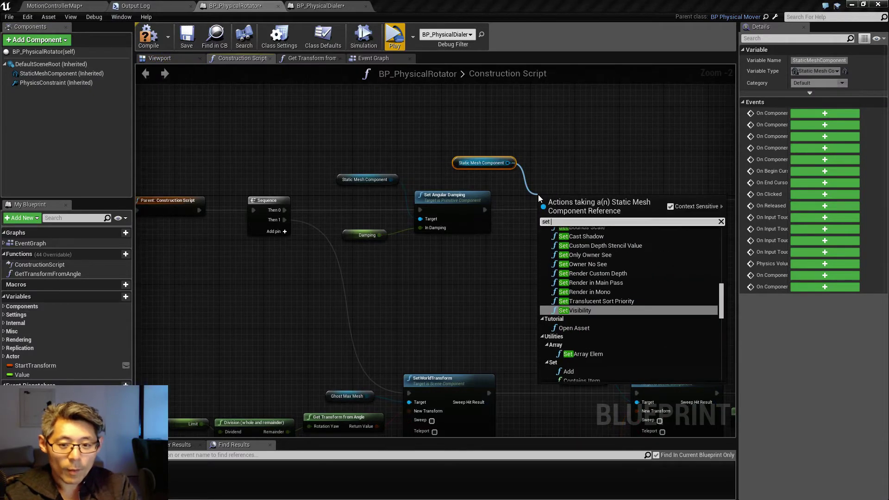
text( linear)
key(Return)
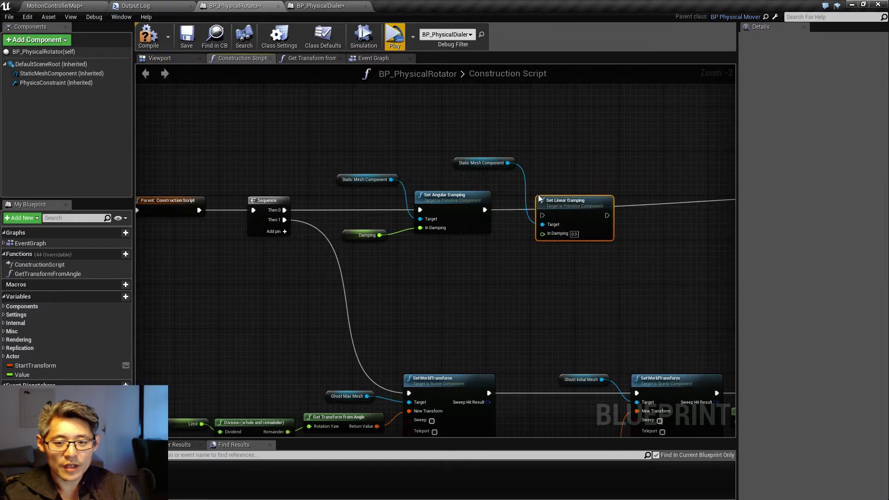
Wire Set Linear Damping between Set Angular Damping and Set Angular Swing 1 Limit with a duplicated Damping variable as input, and run the VR preview.
drag(485, 209, 569, 202)
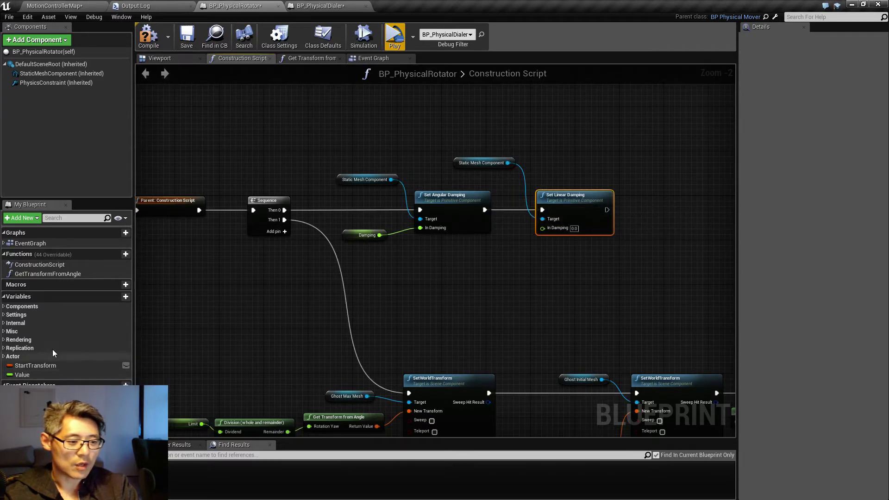
click(359, 236)
key(ctrl+w)
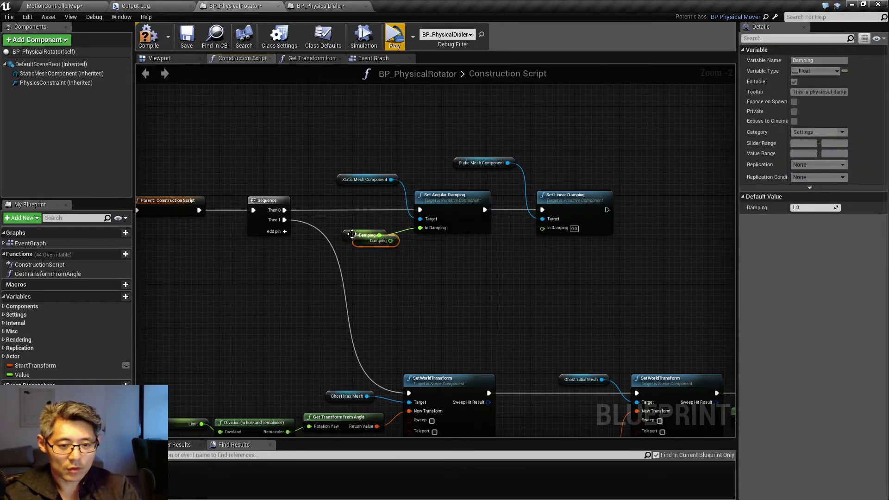
drag(363, 245, 543, 228)
right_drag(579, 215, 263, 221)
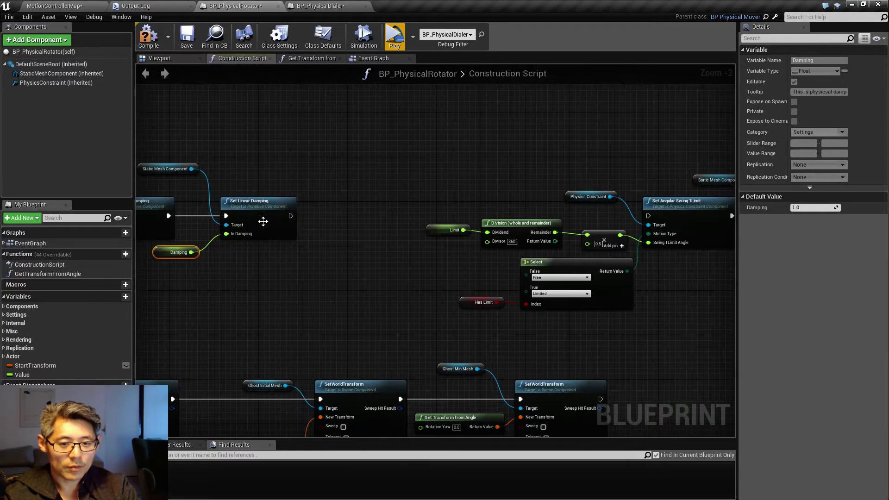
drag(290, 215, 649, 215)
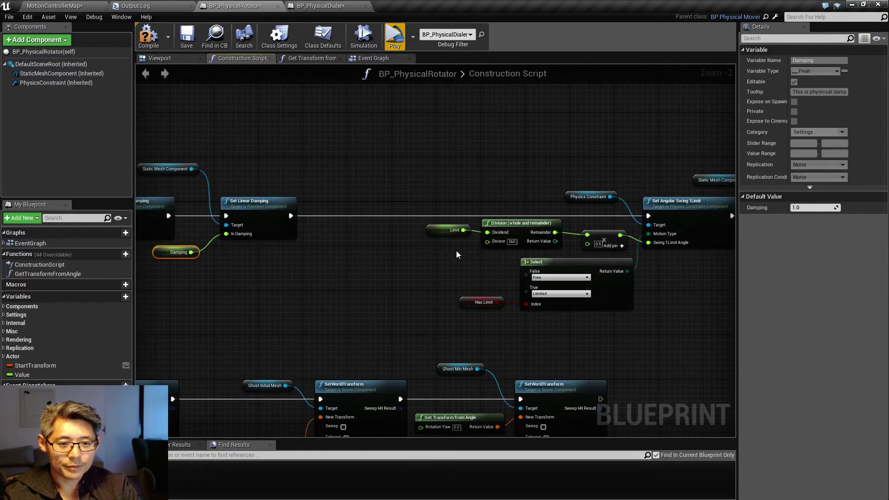
click(290, 249)
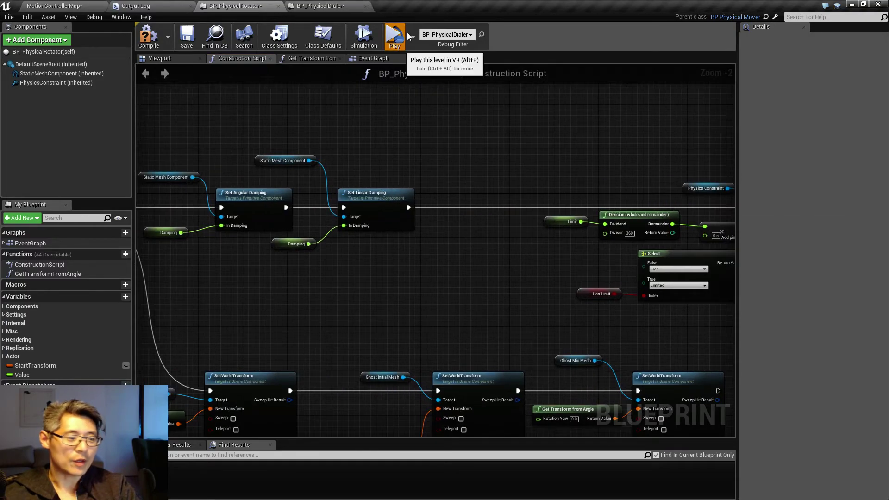
click(395, 37)
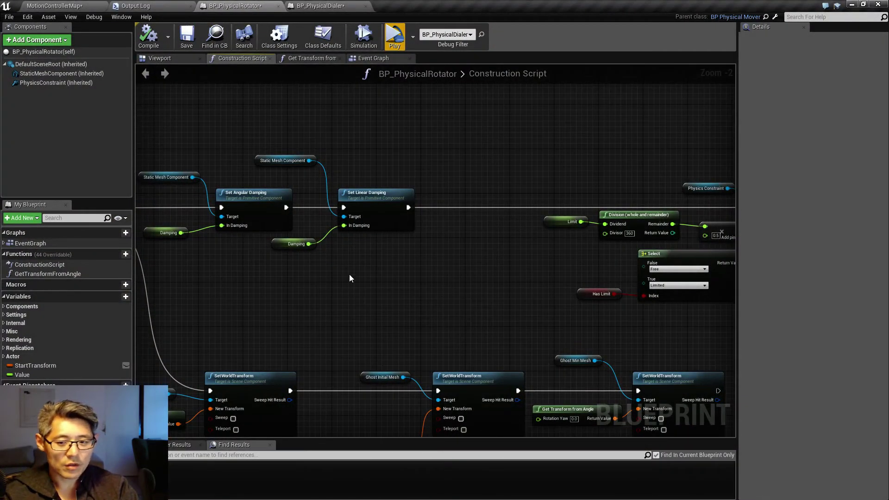
Examine how the Event Graph calculates the angle, from the actor and mesh transforms through Select Float to SET Angle.
right_drag(417, 313, 442, 187)
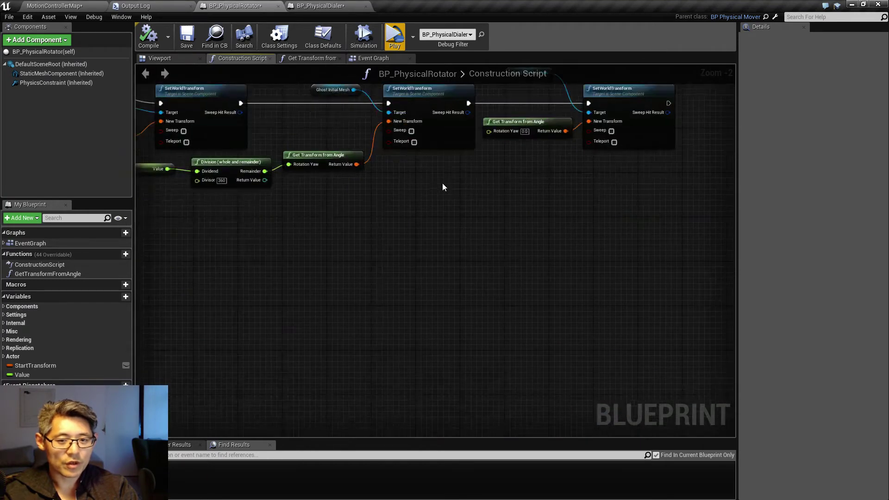
scroll(443, 269, down, 6)
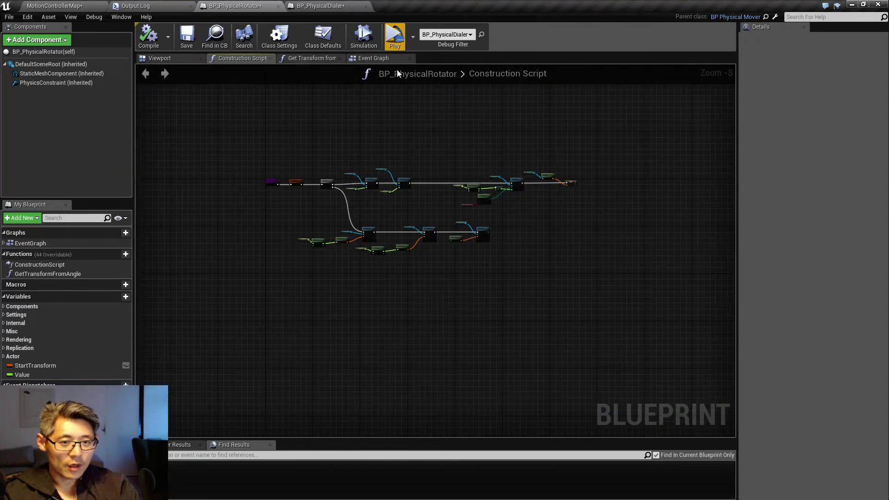
click(385, 59)
right_drag(335, 229, 544, 185)
right_drag(479, 253, 303, 206)
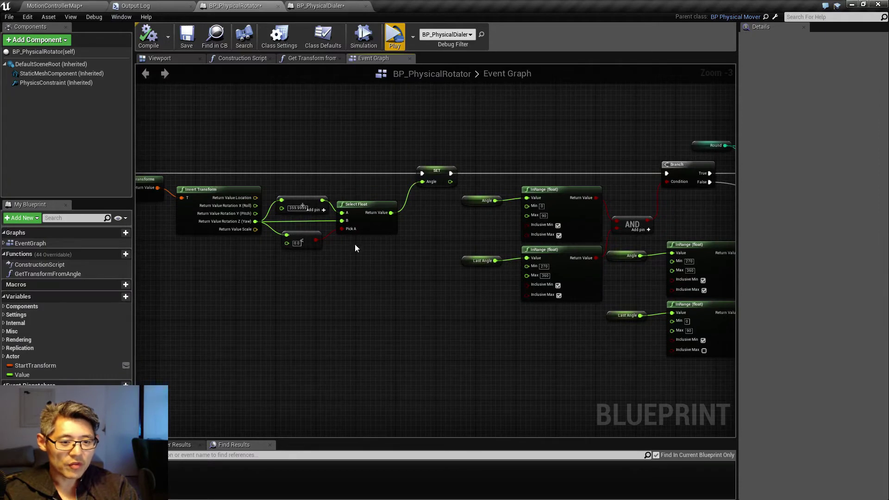
right_drag(201, 189, 211, 187)
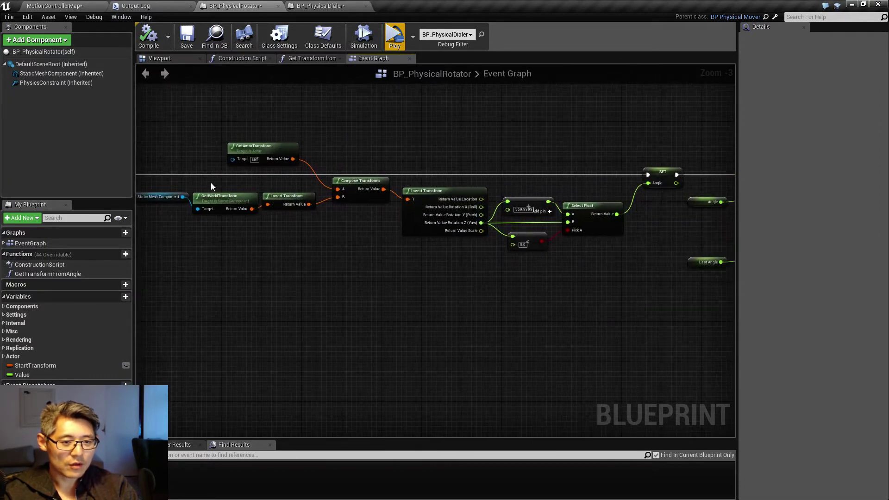
drag(150, 140, 542, 234)
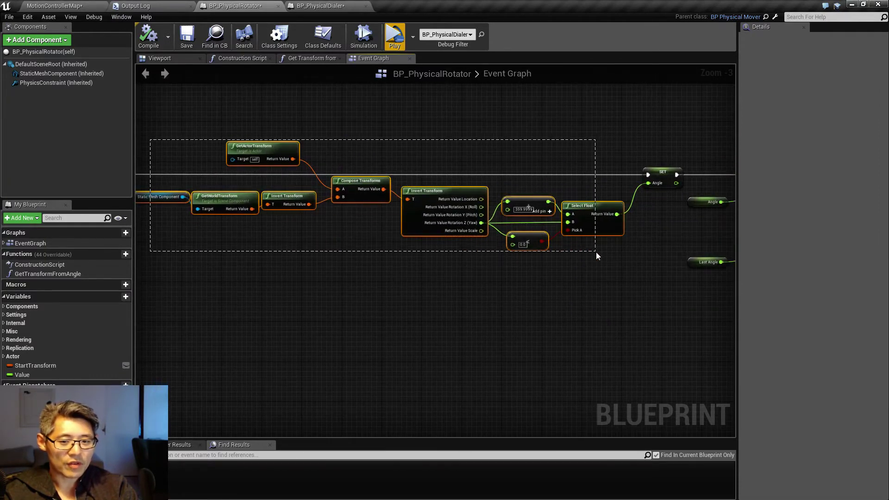
drag(596, 252, 596, 252)
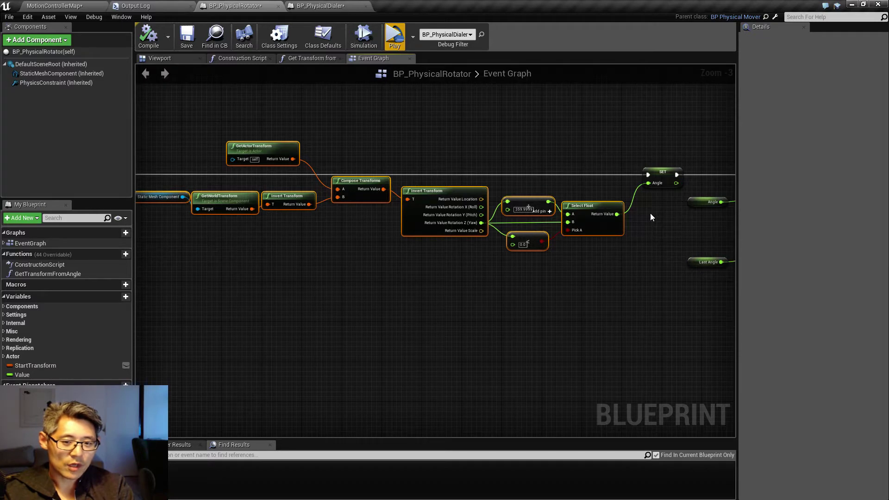
click(264, 146)
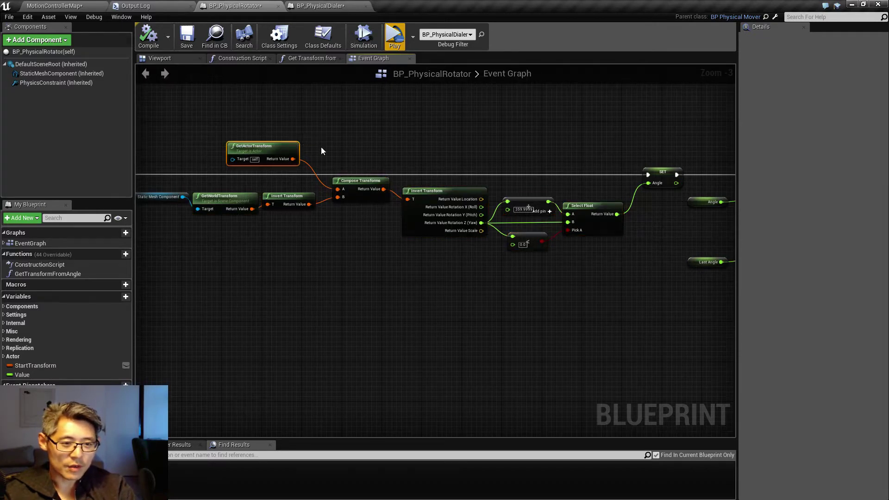
drag(144, 188, 329, 218)
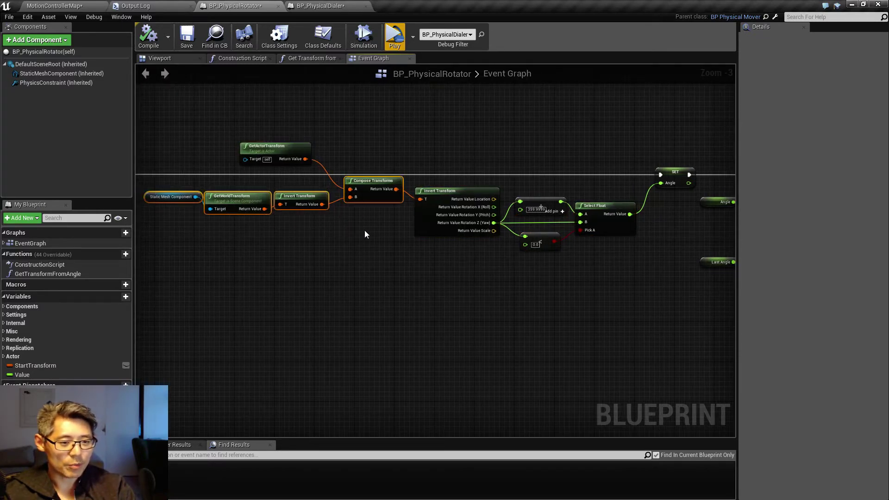
click(207, 235)
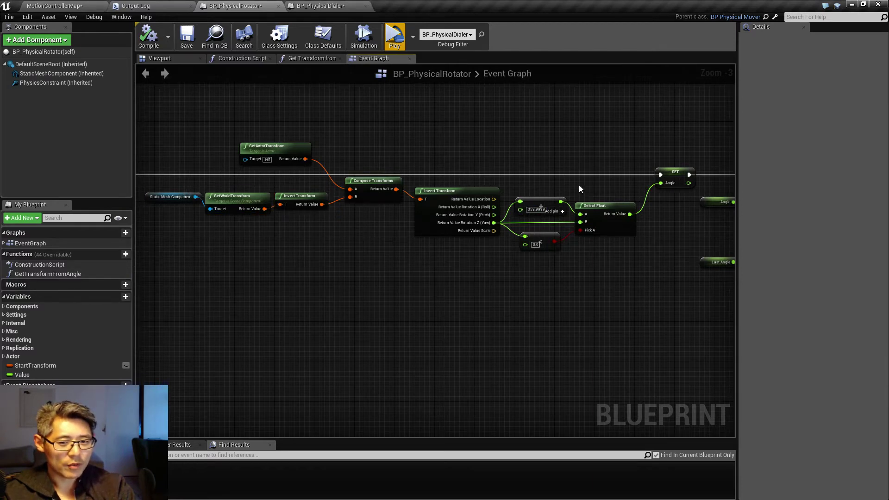
Insert an FRound node between Select Float's return value and the SET Angle node in the Event Graph.
right_drag(579, 185, 457, 185)
drag(399, 183, 439, 184)
drag(351, 219, 376, 213)
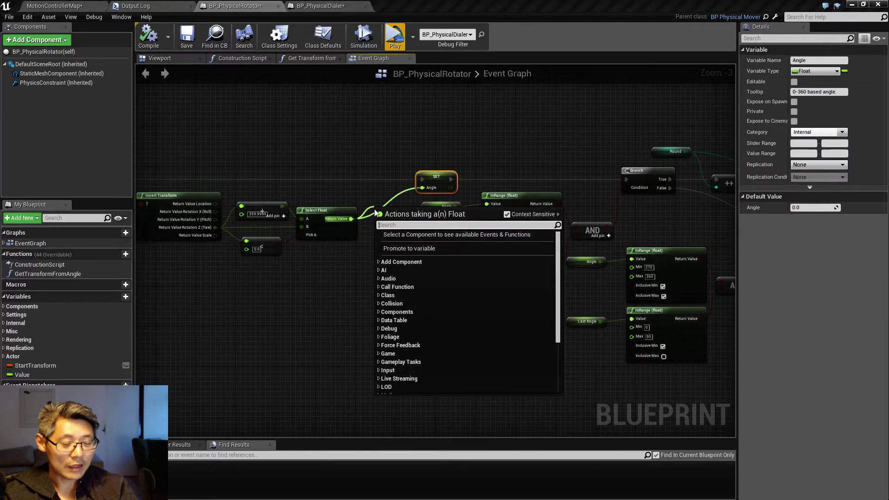
text(f)
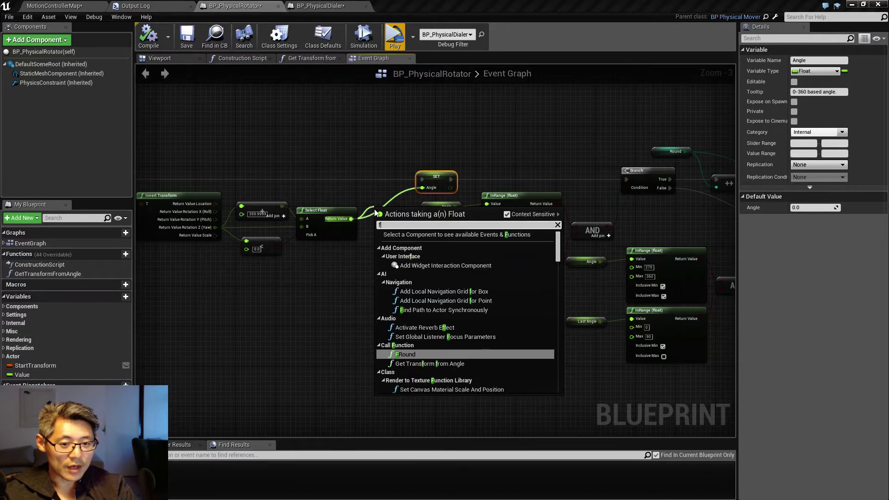
text(round)
key(Return)
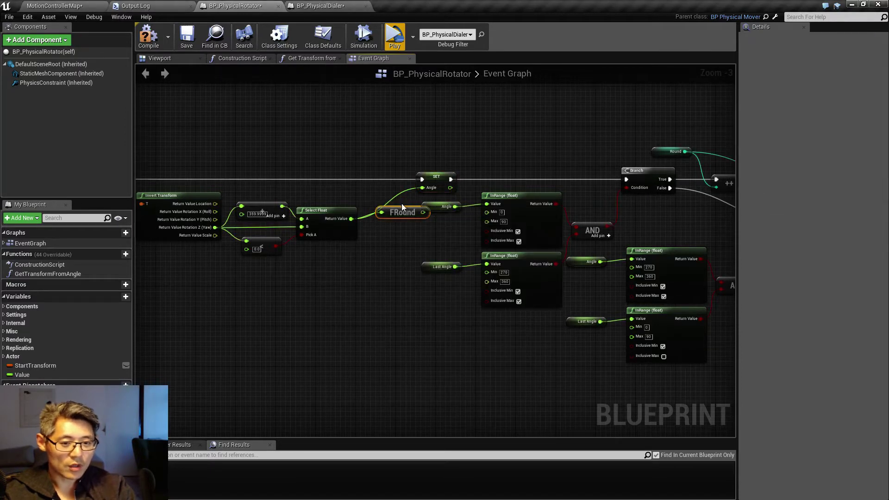
drag(401, 204, 422, 188)
key(Escape)
In BP_Mover's FRound function, replace the Precision variable feeding the multiplication with a constant 100, and save the blueprint.
double_click(390, 195)
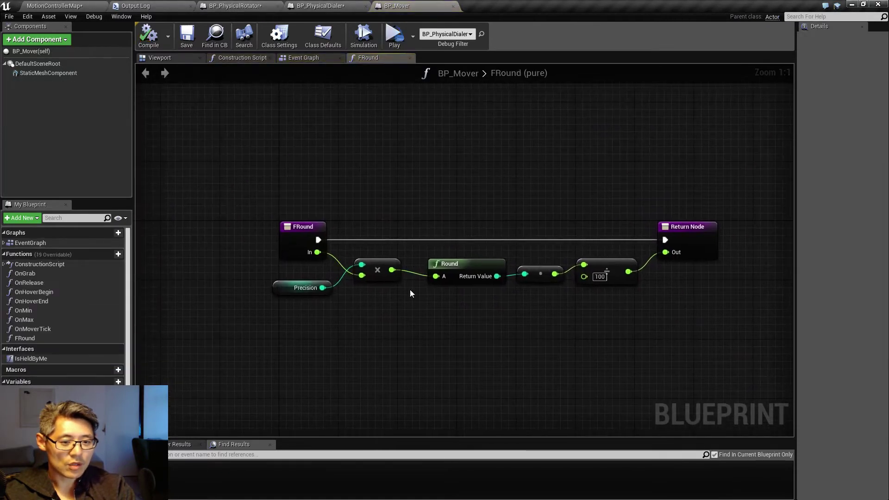
click(299, 288)
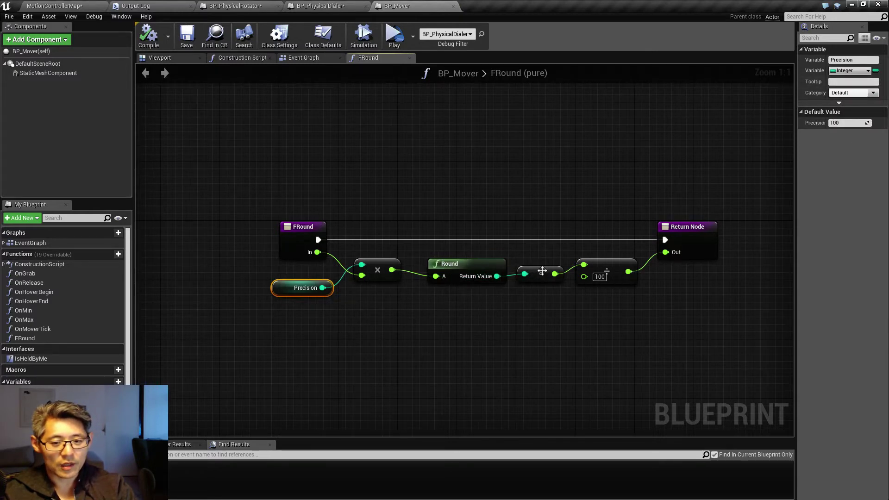
click(609, 276)
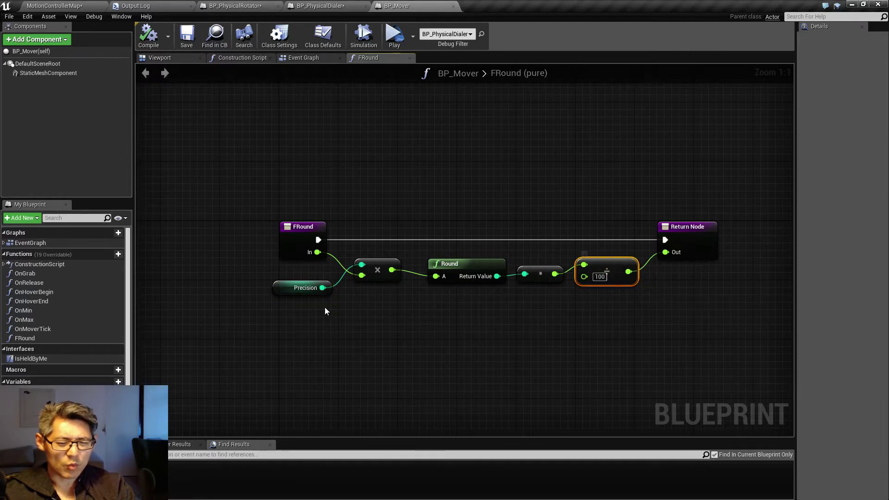
click(303, 288)
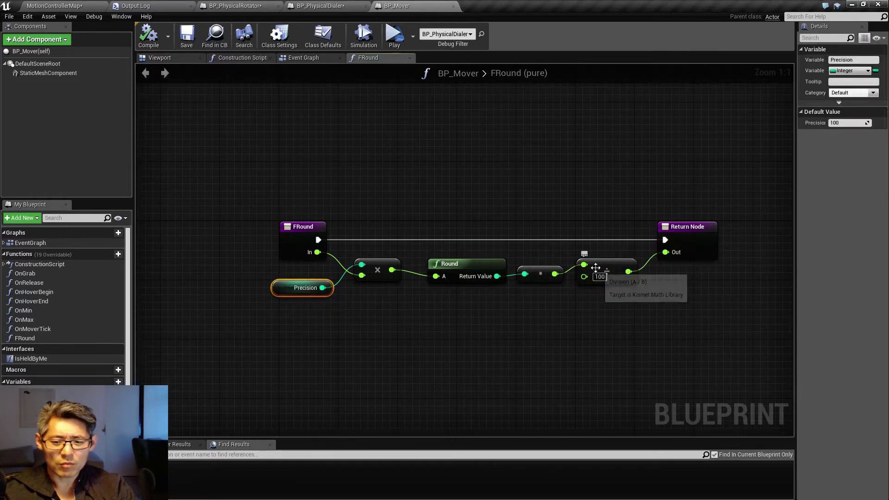
click(598, 270)
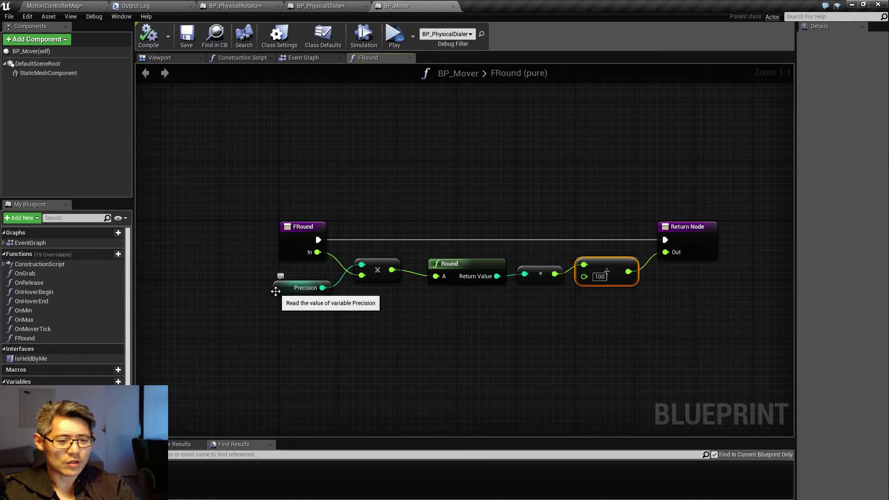
click(280, 288)
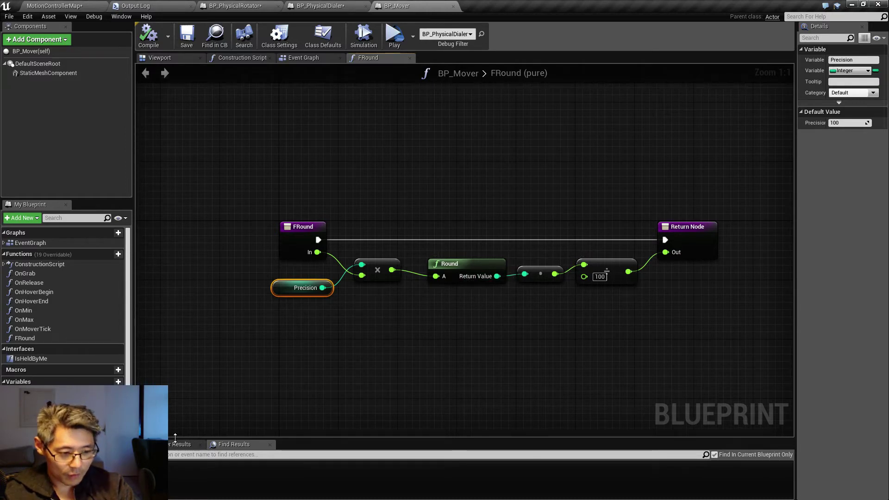
scroll(93, 403, down, 1)
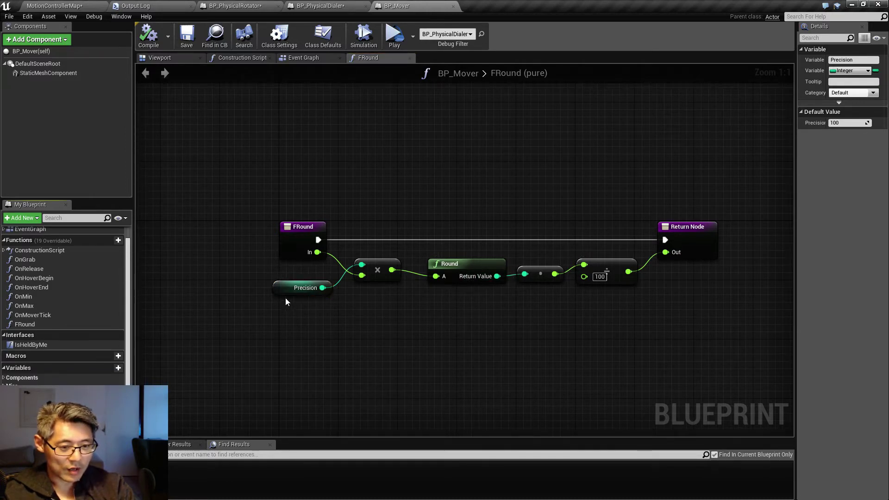
key(Delete)
click(519, 275)
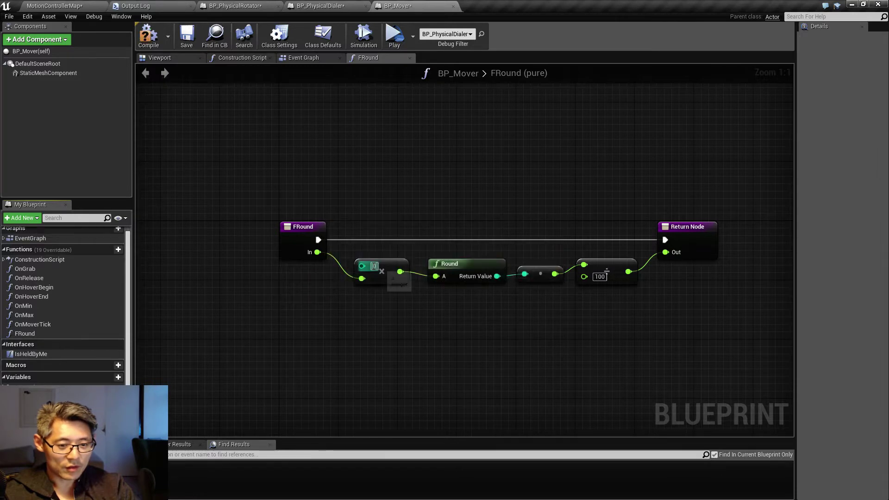
text(100)
key(Return)
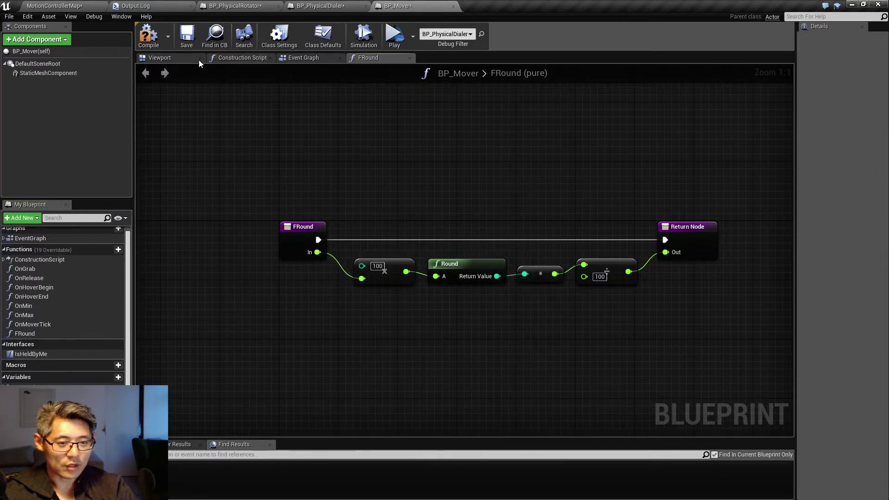
click(188, 41)
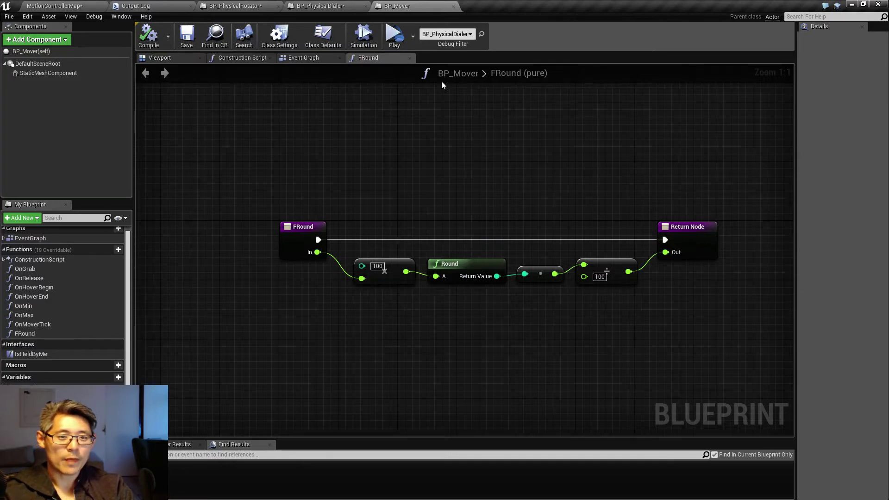
Close the FRound graph, return to BP_PhysicalRotator's Event Graph and move the SET Angle node slightly away from FRound.
click(410, 58)
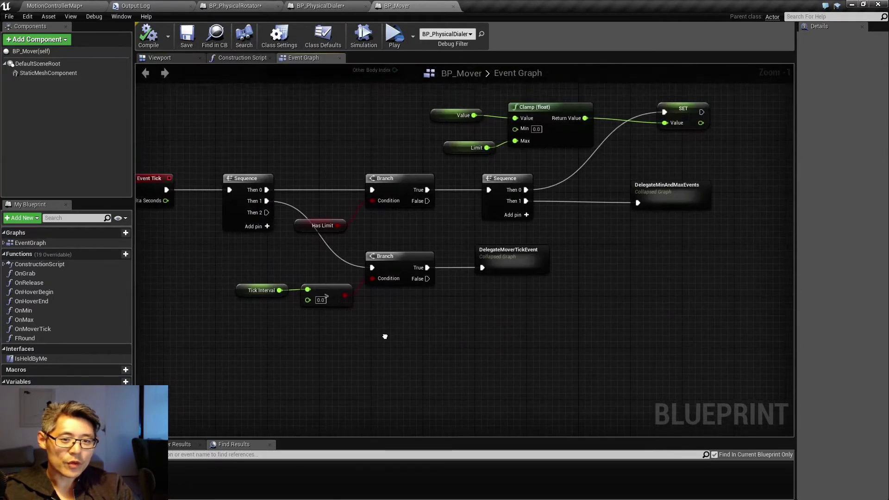
click(320, 6)
click(239, 6)
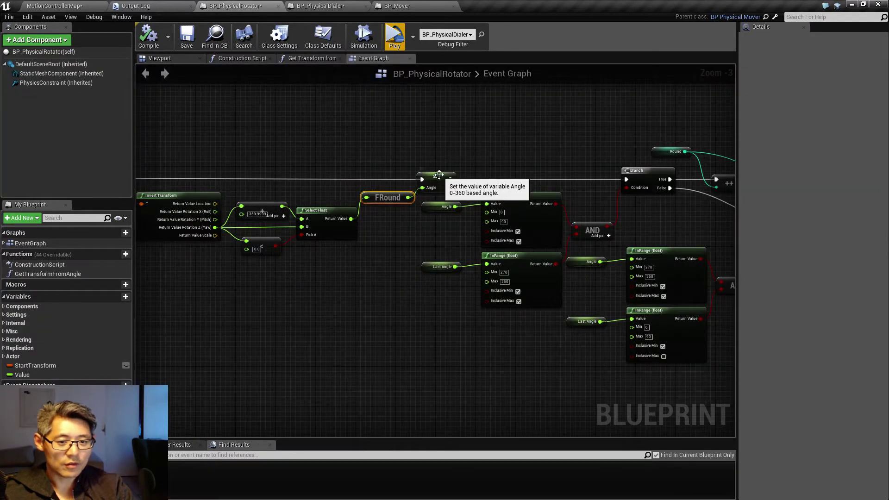
drag(424, 176, 434, 177)
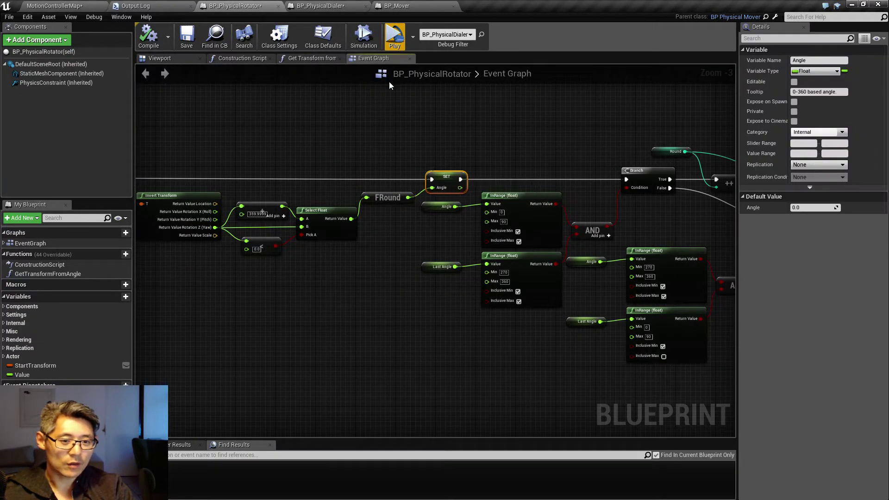
Play-test the dialer in VR, and examine the Event Graph's angle-range checks, limit conditions and Set Angular Swing 1Limit nodes.
click(394, 37)
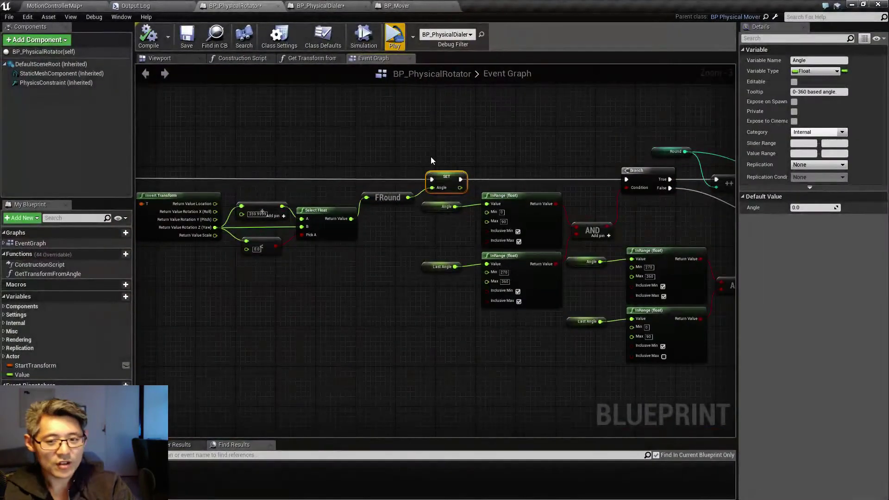
right_drag(461, 123, 463, 126)
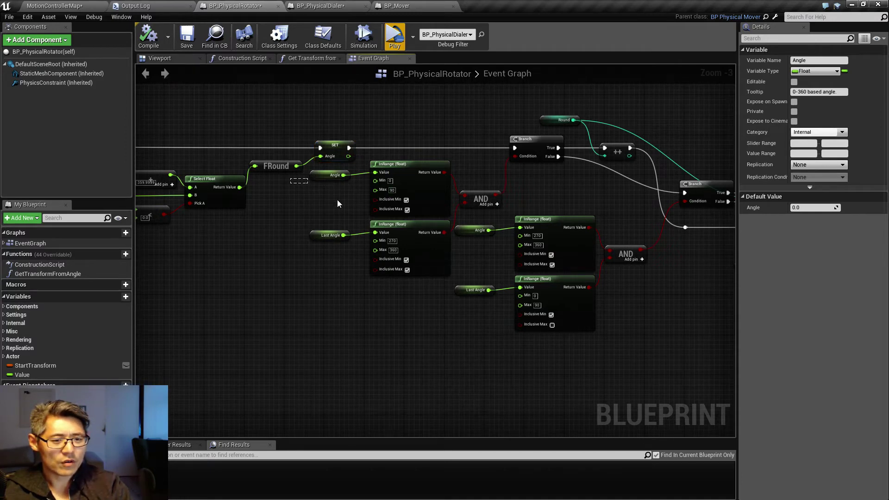
drag(337, 200, 621, 358)
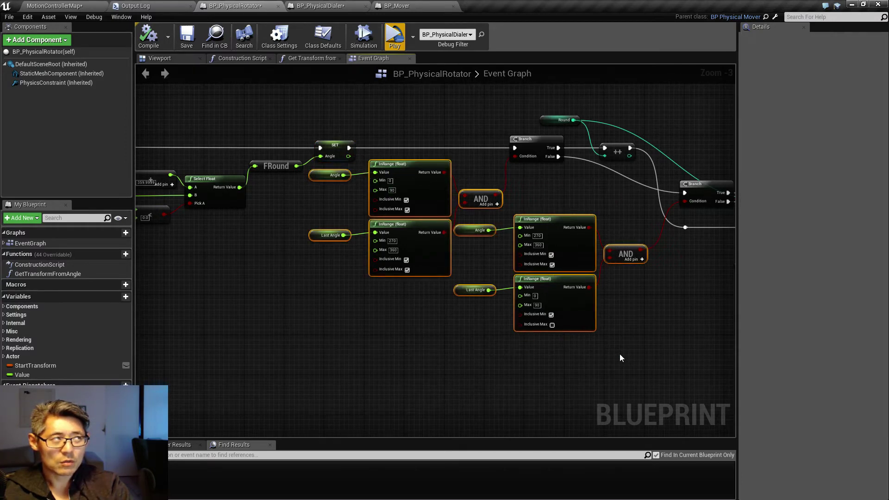
click(459, 354)
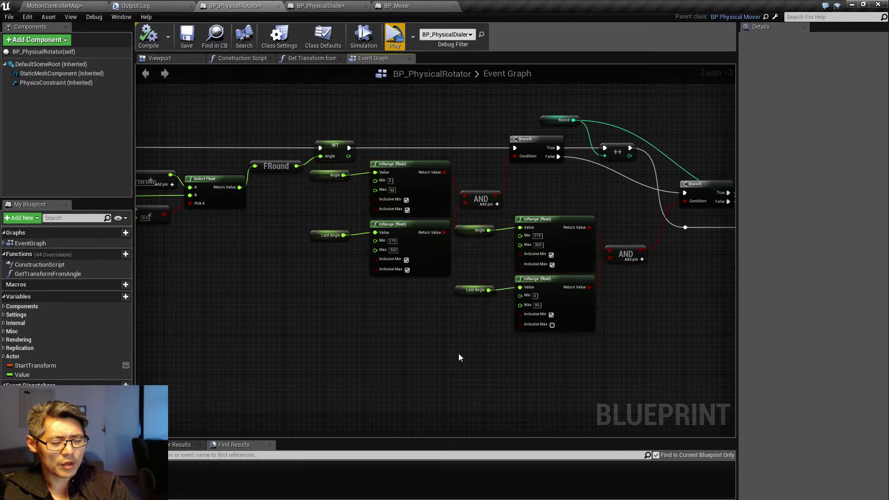
scroll(458, 352, up, 3)
right_drag(457, 353, 452, 401)
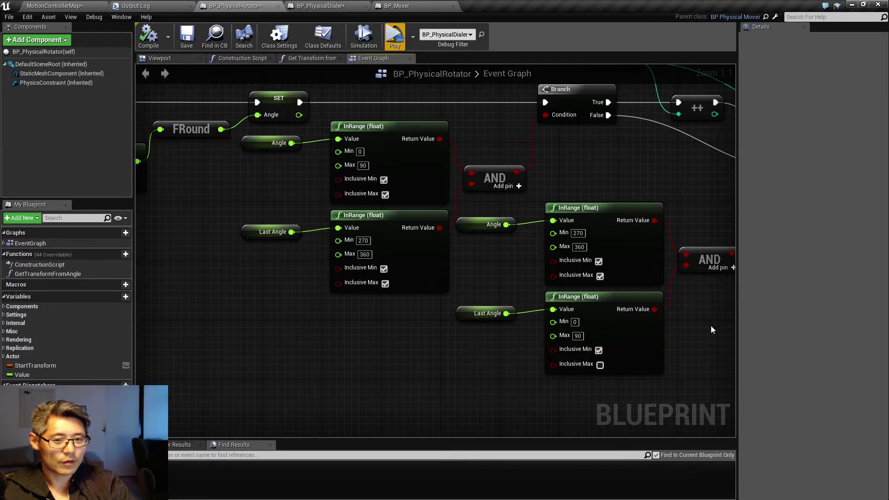
right_drag(711, 330, 606, 368)
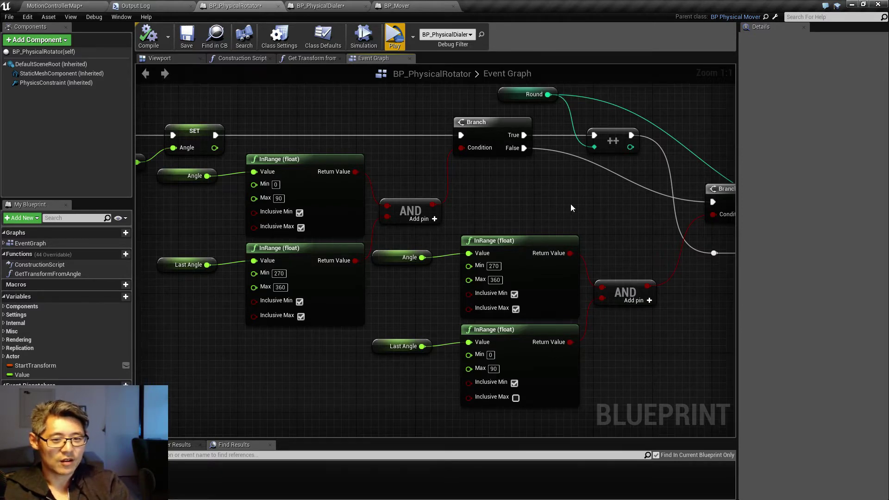
right_drag(571, 207, 411, 229)
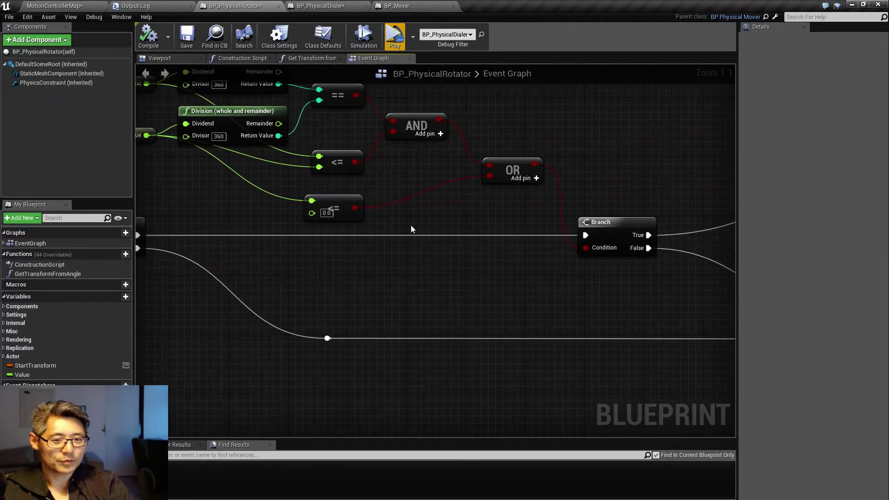
right_drag(487, 226, 244, 270)
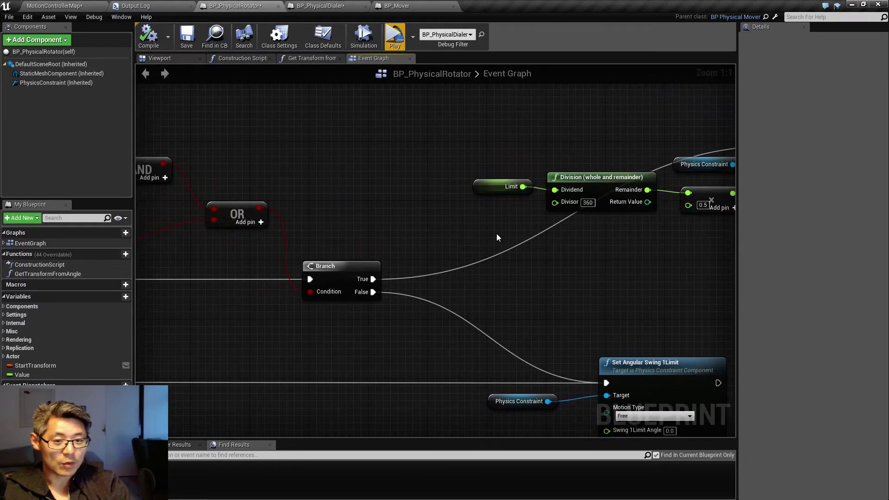
right_drag(497, 238, 230, 279)
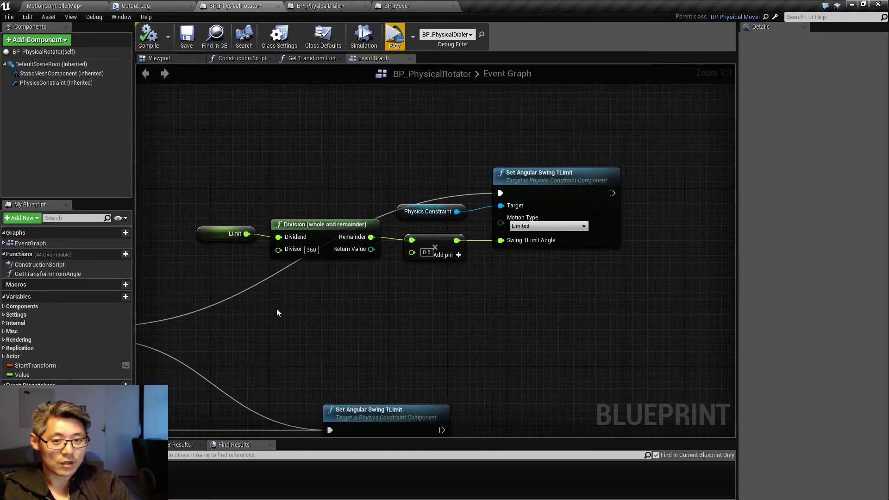
right_drag(277, 309, 470, 177)
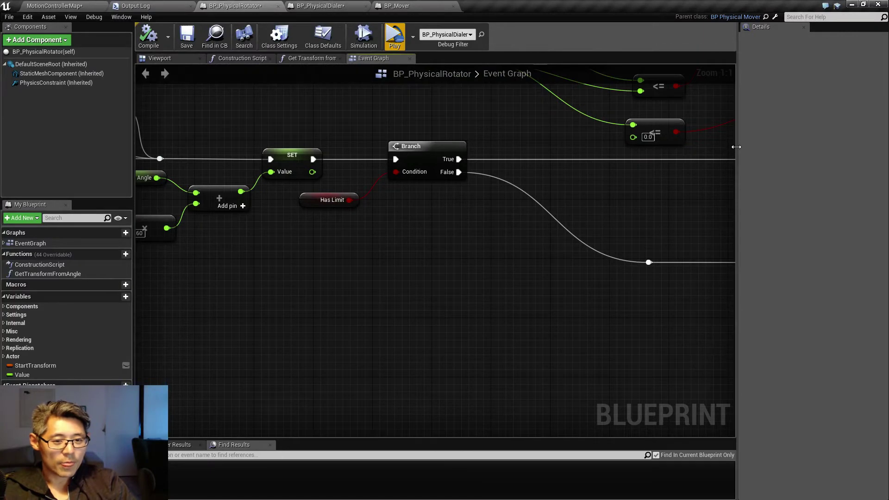
right_drag(565, 204, 531, 265)
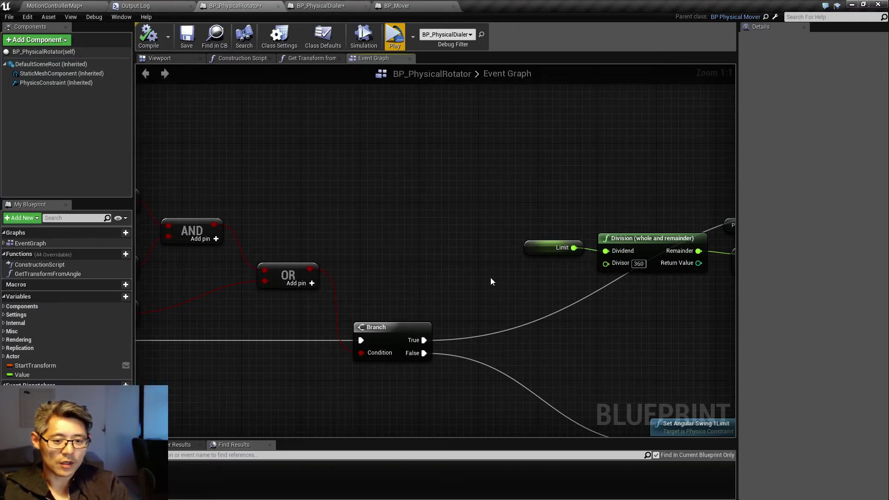
Insert a Branch between the limit-check Branch's True output and the Limited Set Angular Swing 1Limit node, placed above the Limit variable.
right_drag(491, 277, 296, 254)
drag(254, 317, 264, 304)
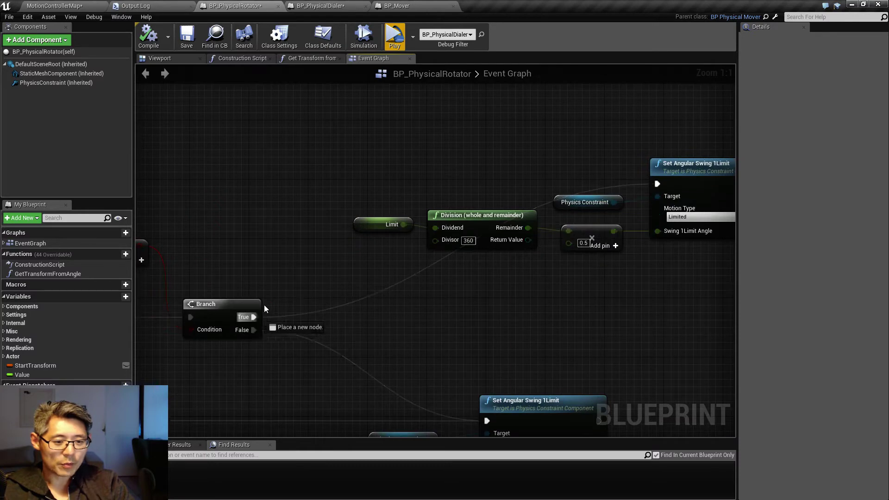
drag(325, 266, 325, 266)
text(branch)
click(367, 311)
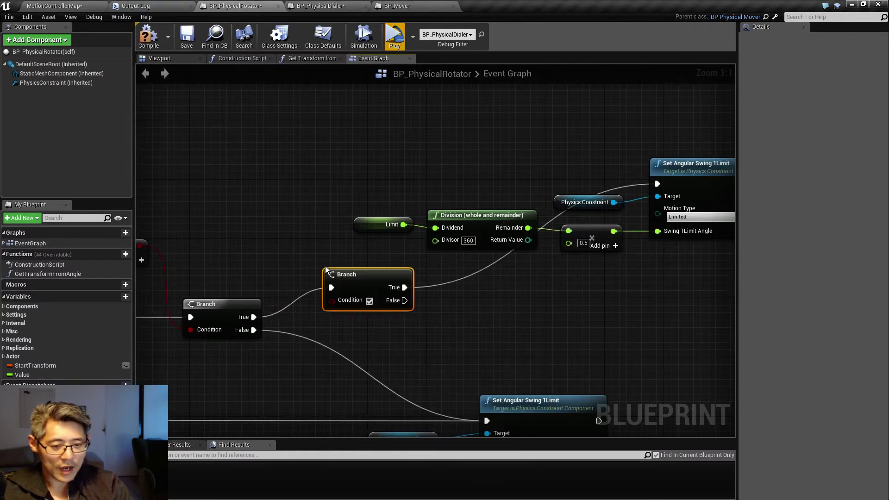
drag(365, 287, 375, 176)
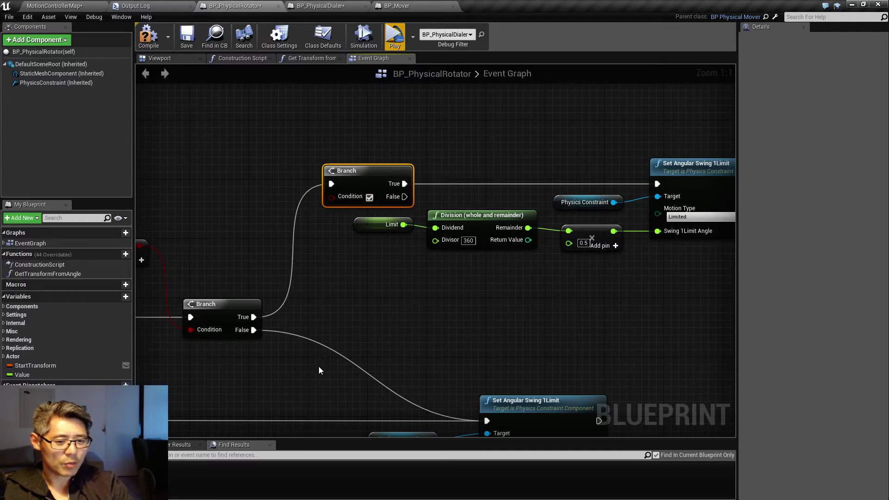
Add a reroute node before the Free Set Angular Swing 1Limit node and join the limit-check Branch's False output and the lower execution wire there.
double_click(336, 352)
drag(333, 359, 318, 426)
drag(253, 330, 325, 421)
right_drag(325, 421, 599, 354)
drag(209, 354, 599, 355)
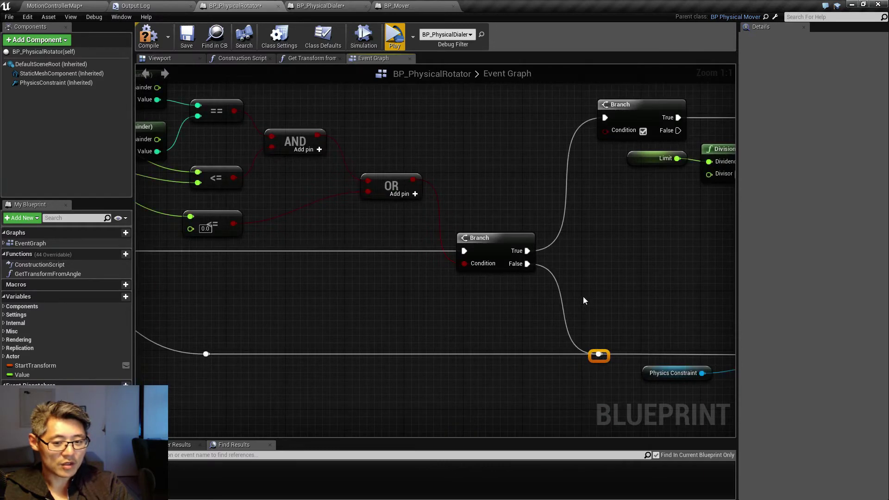
Move the Limited Set Angular Swing 1Limit connection from the new Branch's True output to its False output and straighten the wire.
right_drag(601, 302, 437, 304)
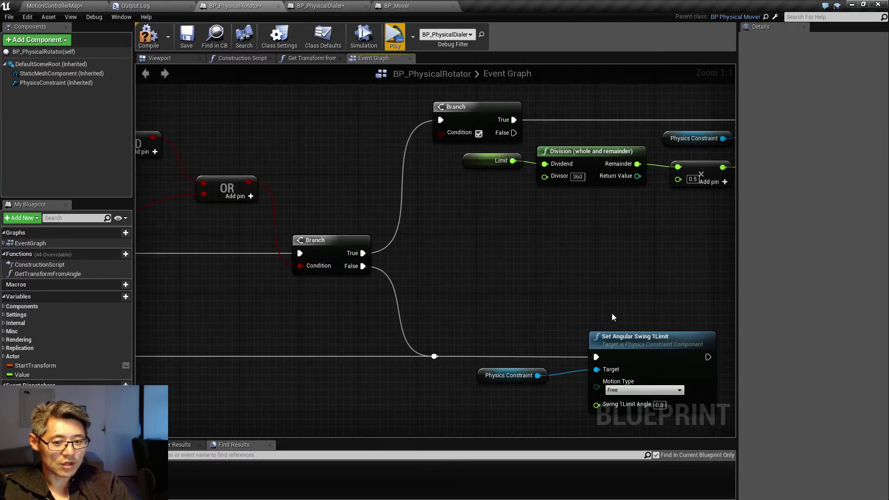
right_drag(467, 329, 385, 371)
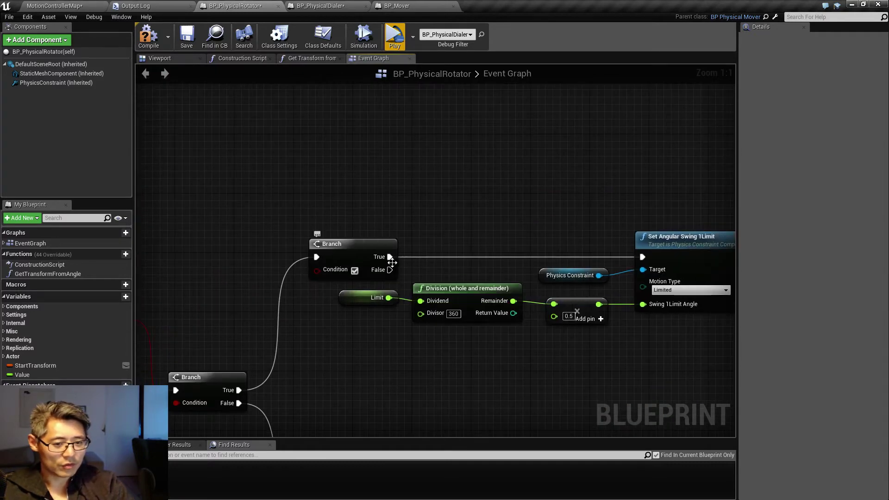
click(357, 251)
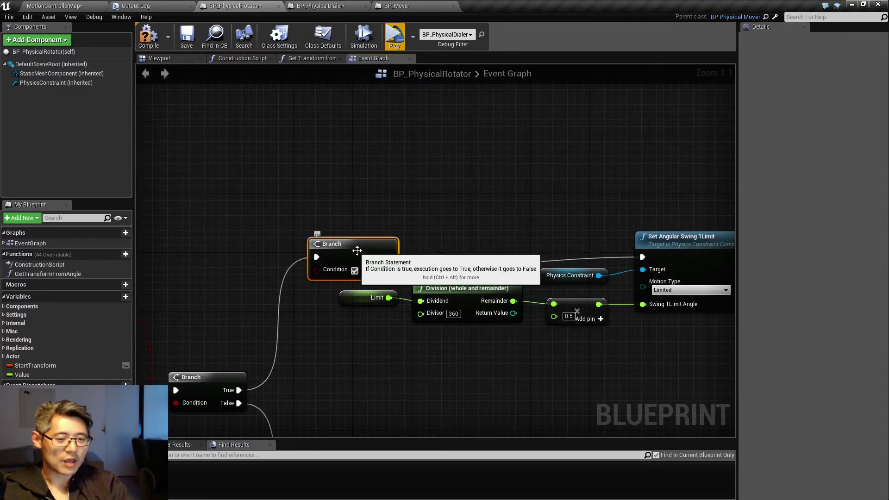
key(q)
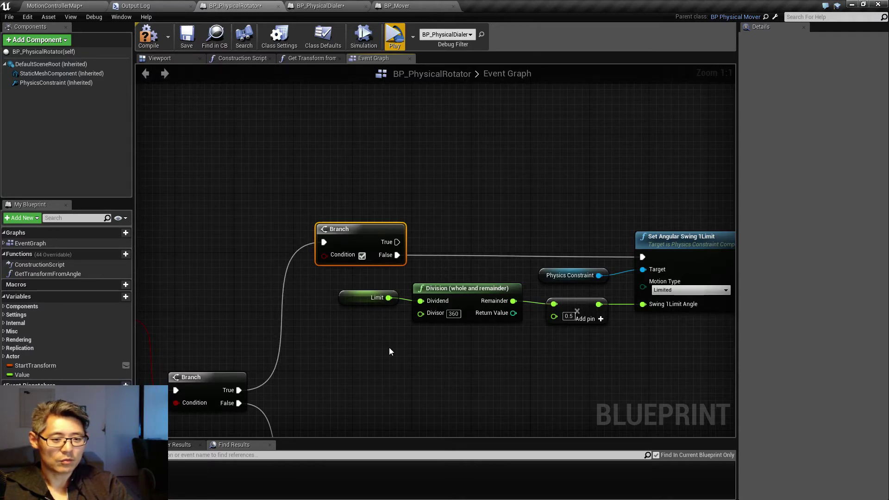
Connect the result of the AND node ahead of the OR node to the new Branch's Condition.
right_drag(305, 339, 548, 340)
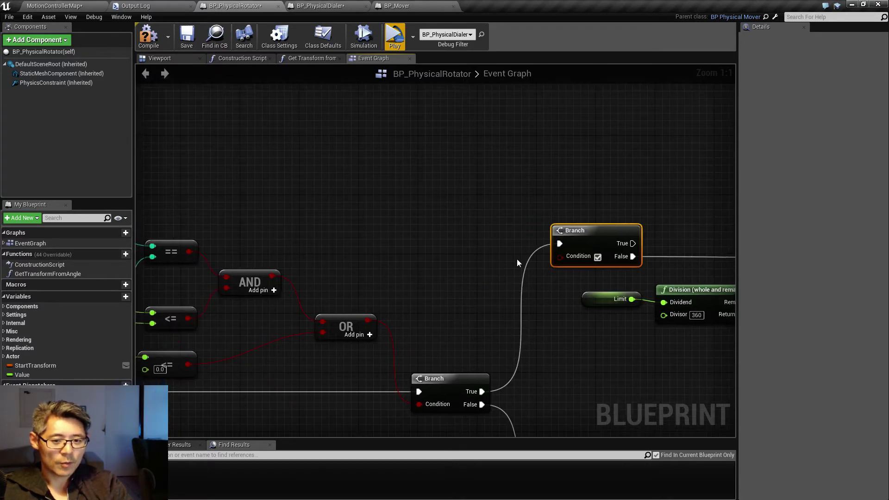
right_drag(357, 275, 605, 217)
drag(246, 164, 521, 265)
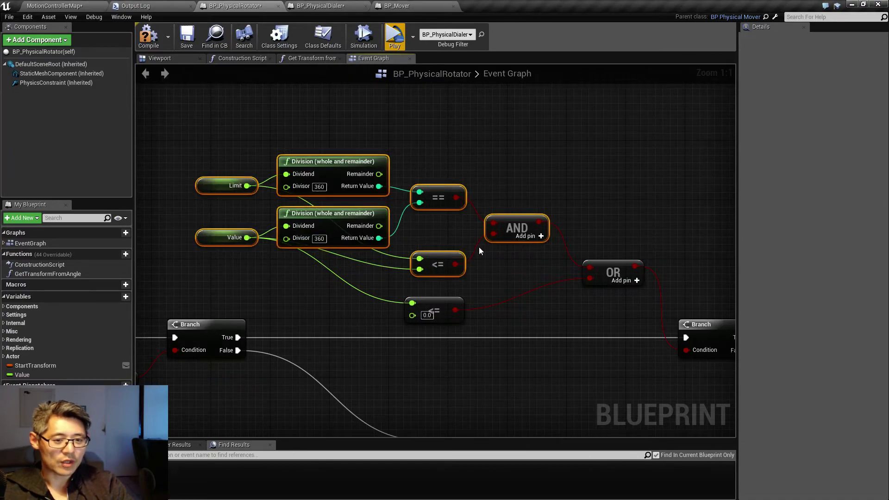
right_drag(478, 250, 172, 226)
drag(231, 197, 523, 182)
right_drag(524, 182, 294, 268)
Add a Static Mesh Component reference above the new Branch in the Event Graph.
drag(41, 74, 434, 185)
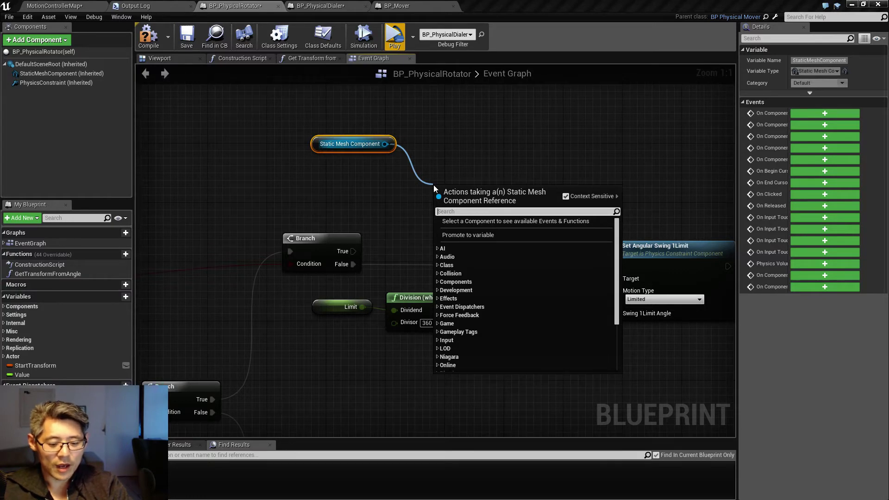
text(get wol)
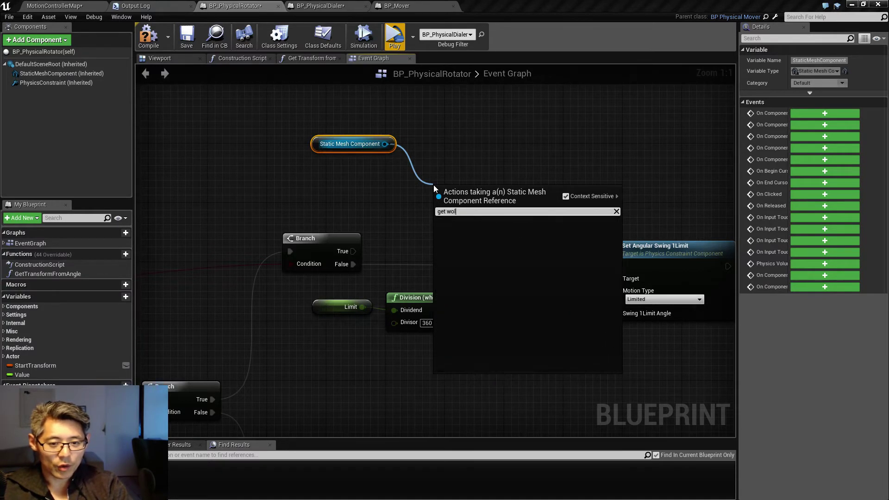
key(BackSpace)
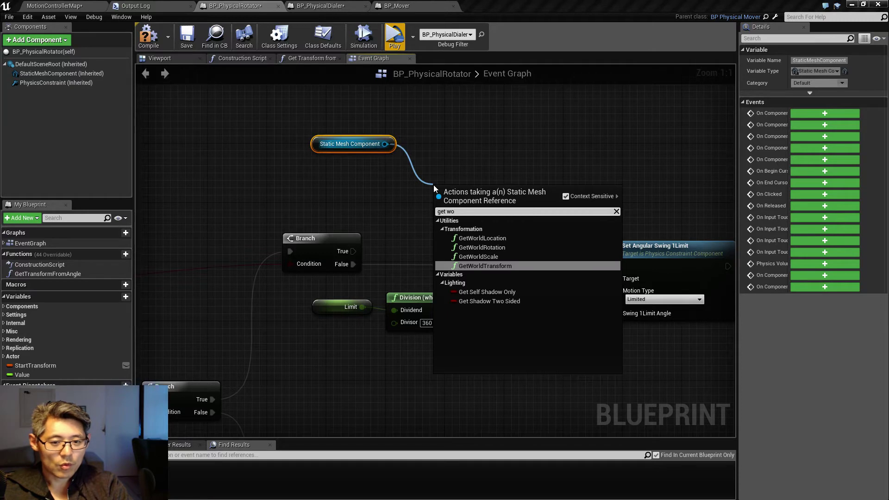
text(rld)
key(Return)
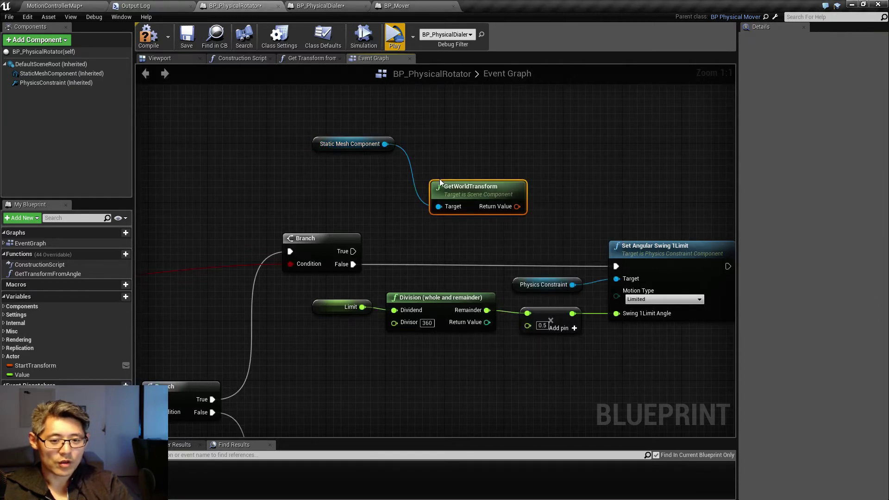
key(Delete)
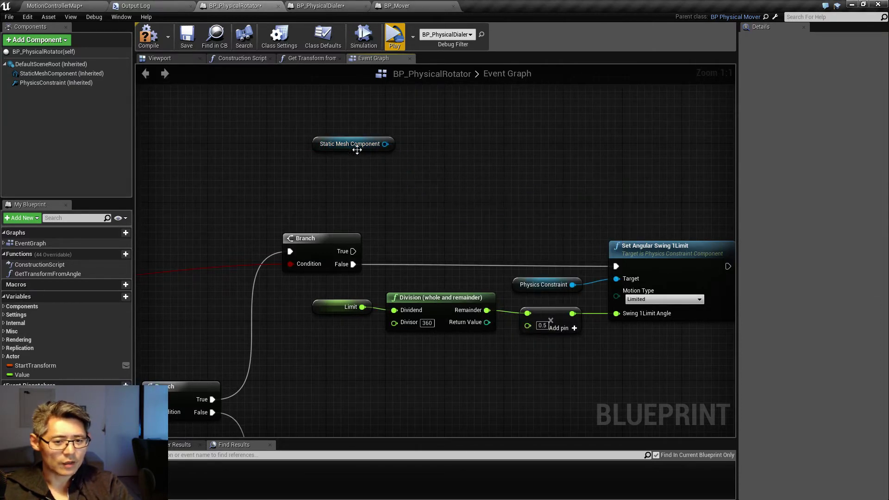
Add SetWorldTransform for the Static Mesh Component, wired between the new Branch's True output and the Limited Set Angular Swing 1Limit node.
drag(386, 145, 434, 184)
text(set world)
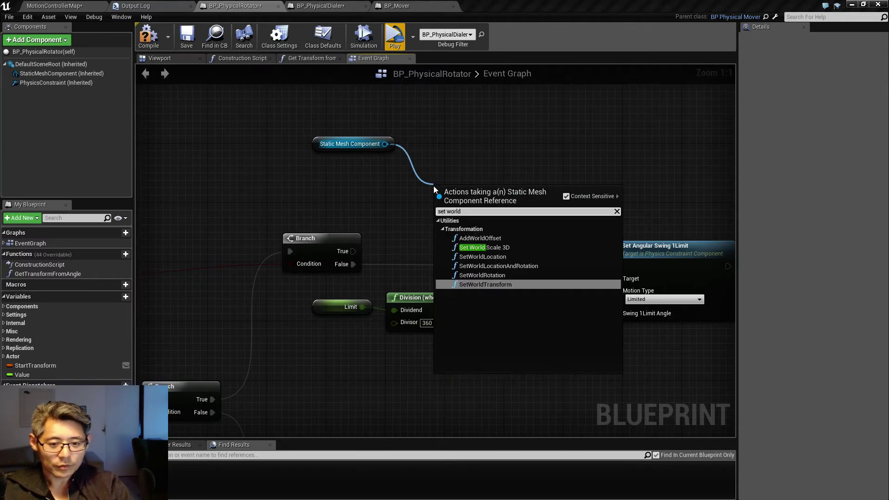
click(478, 286)
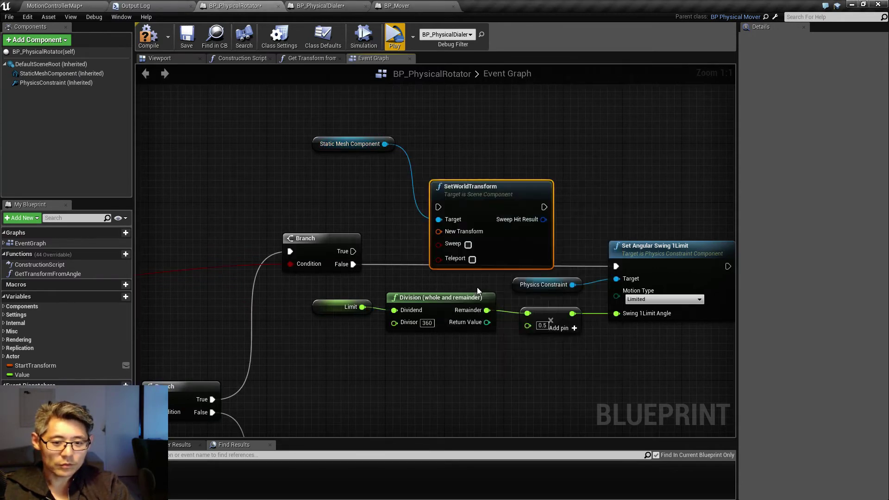
mouse_move(479, 192)
mouse_down()
mouse_move(473, 205)
mouse_move(480, 175)
mouse_up()
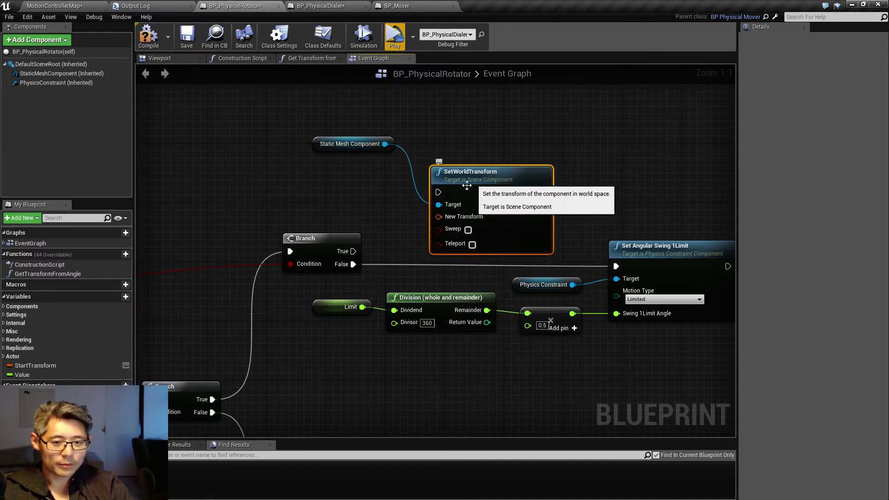
drag(353, 251, 438, 192)
drag(544, 192, 616, 267)
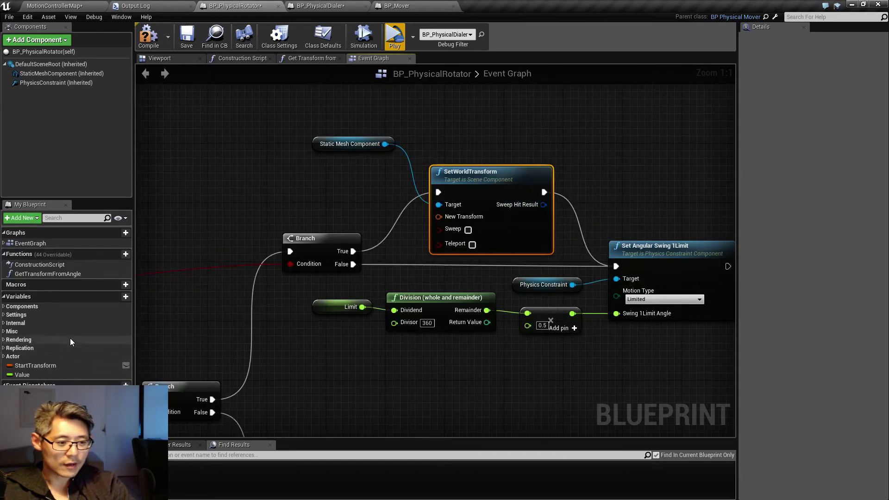
Add Get Transform from Angle feeding SetWorldTransform's New Transform, and connect the Remainder of Limit's Division node to its Rotation Yaw.
drag(51, 274, 274, 194)
drag(381, 207, 438, 217)
right_drag(234, 214, 417, 176)
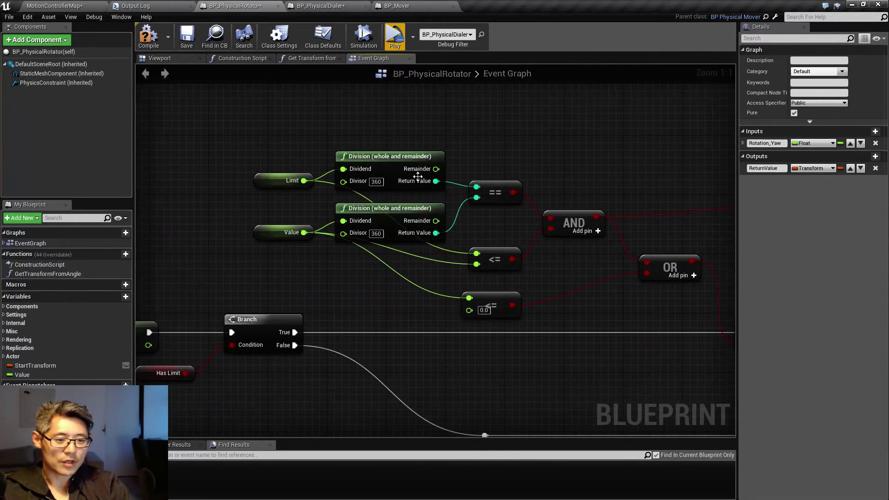
drag(437, 170, 512, 139)
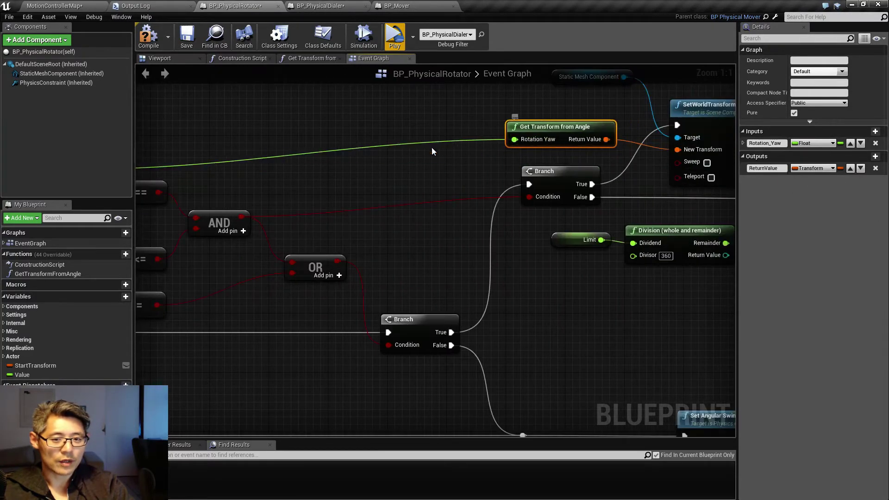
Review the wiring from Limit's Division node through Get Transform from Angle to SetWorldTransform, and play-test the dialer in VR.
right_drag(241, 154, 614, 140)
click(283, 165)
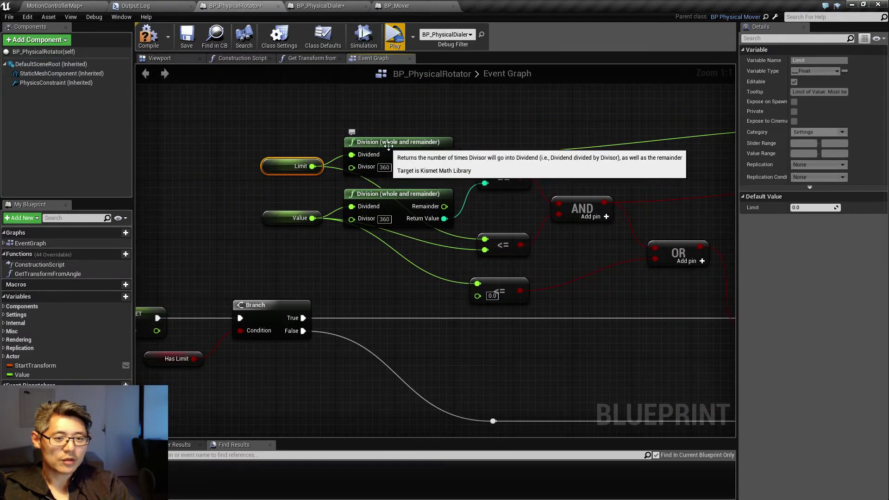
click(371, 143)
right_drag(513, 131, 534, 166)
right_drag(662, 168, 449, 198)
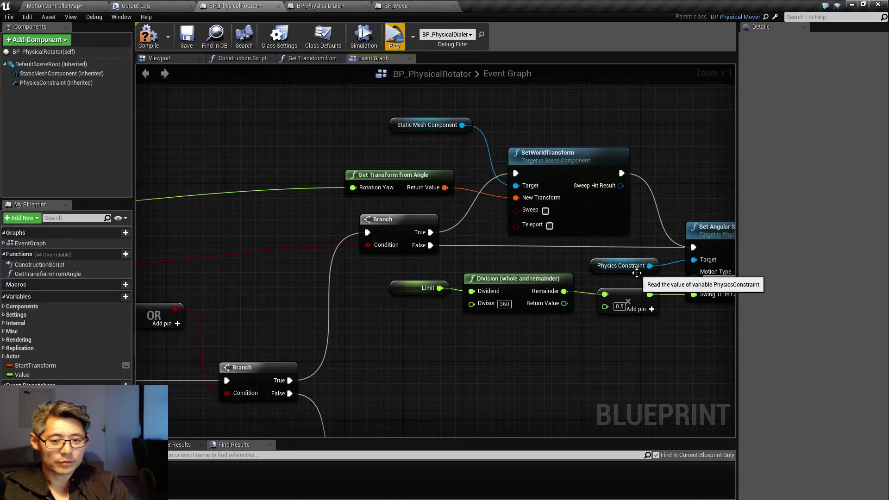
click(395, 37)
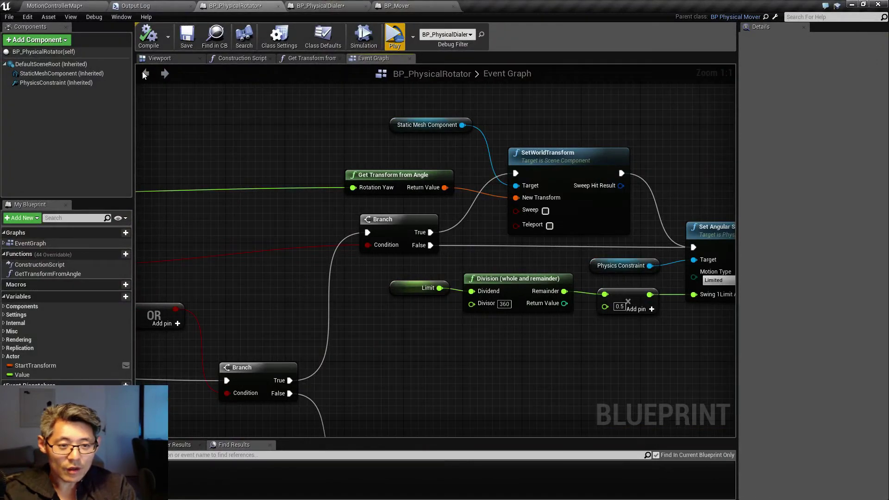
Set the placed BP_PhysicalDialer's Value to 20 and rotate the actor upside down in the level.
click(86, 6)
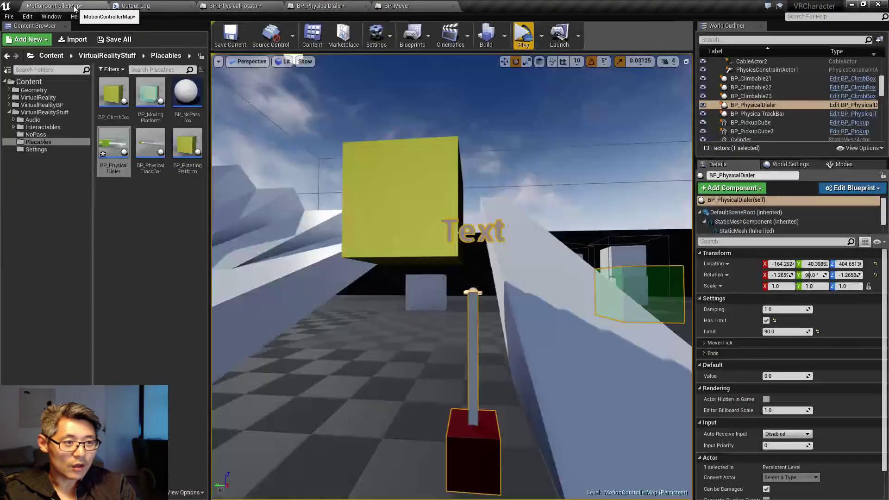
click(778, 332)
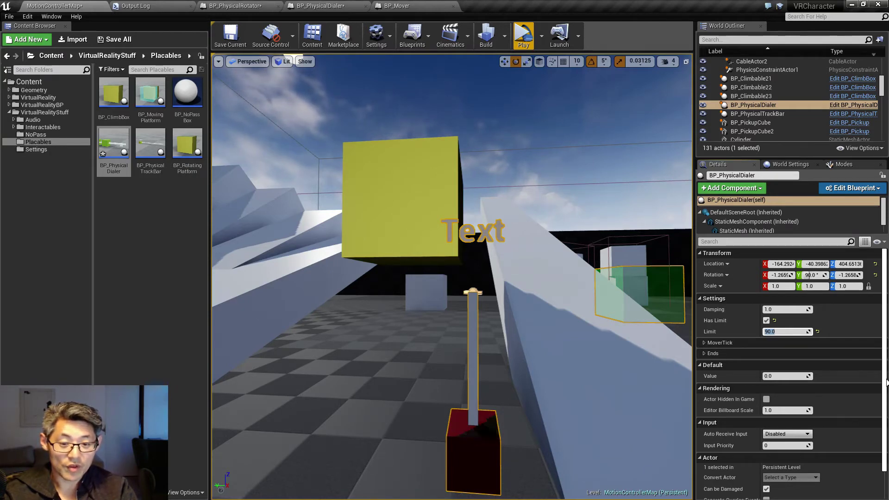
click(775, 377)
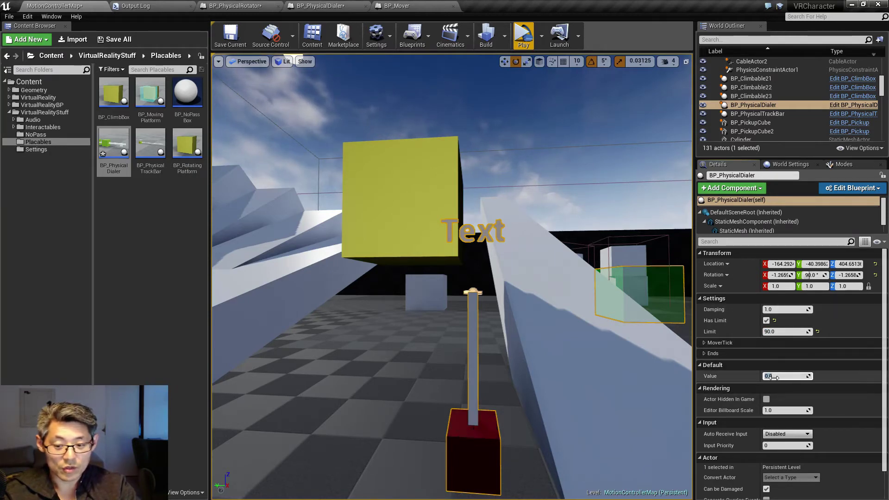
text(20)
key(Return)
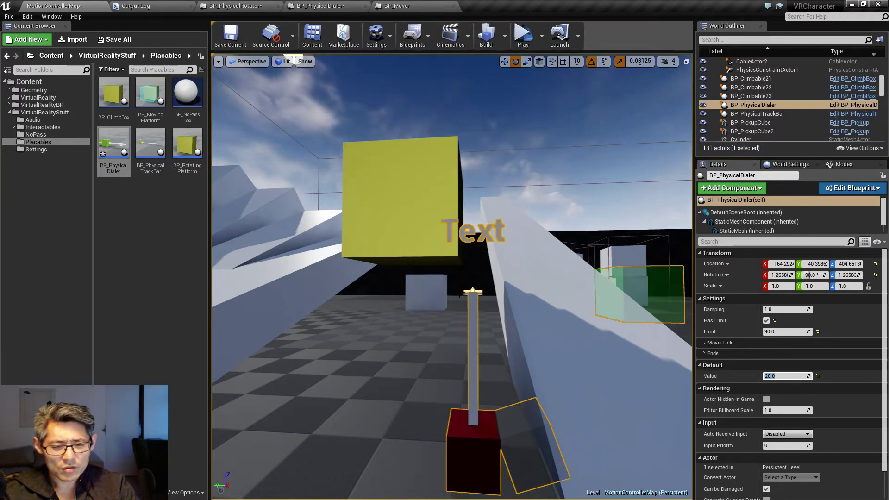
click(472, 295)
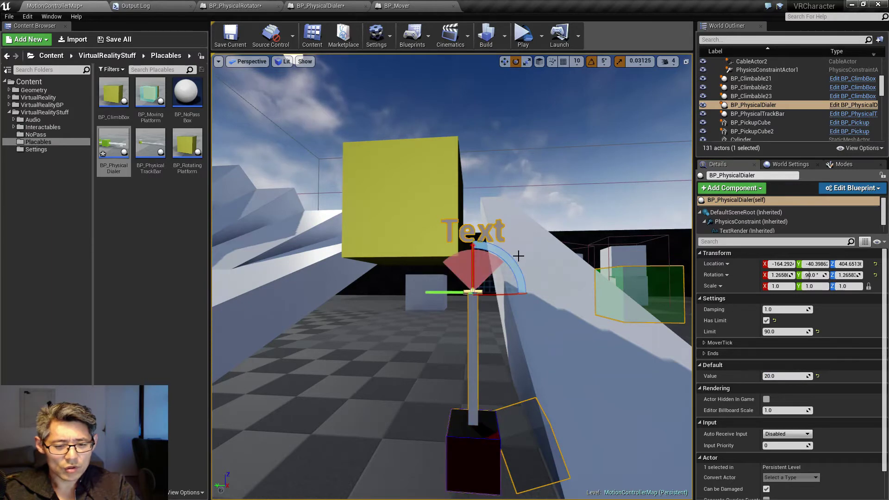
drag(521, 267, 419, 259)
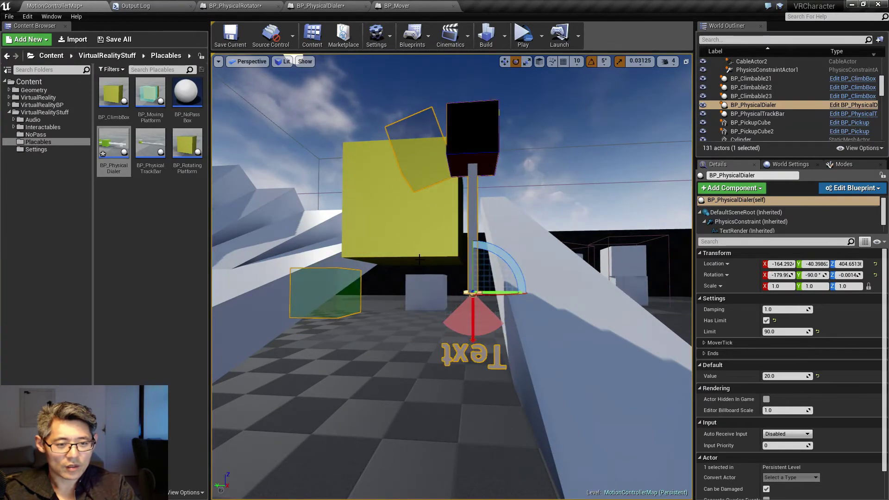
Rotate the TextRender in BP_PhysicalDialer by about 180° so the label reads upright on the flipped dialer.
click(236, 6)
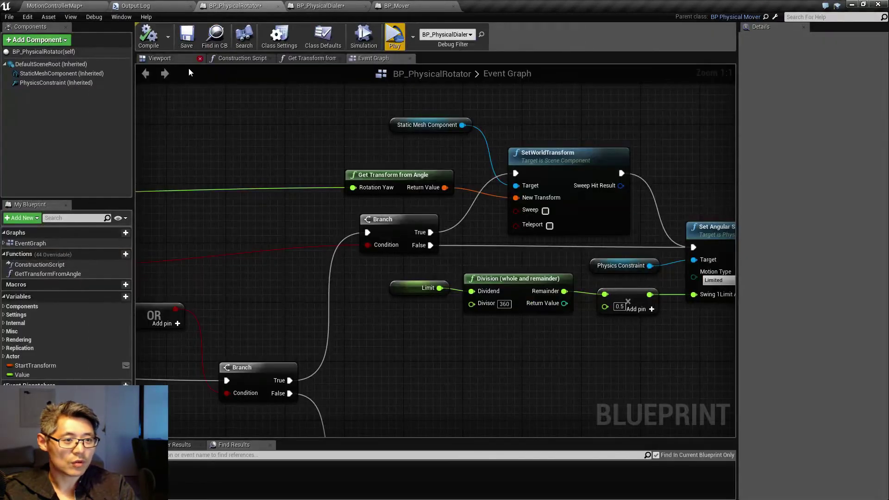
click(321, 6)
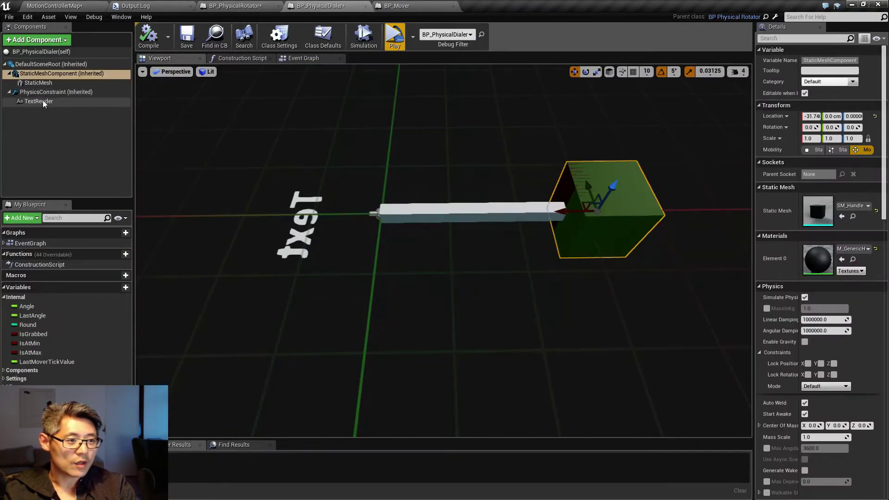
click(299, 236)
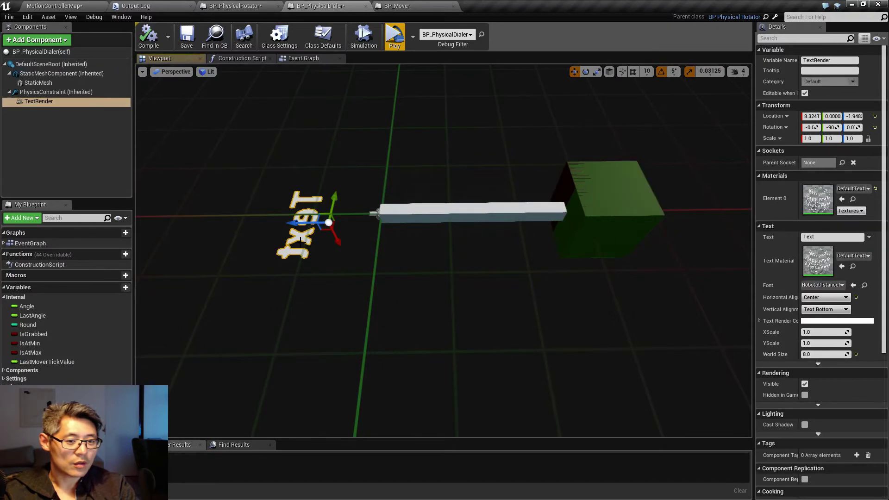
key(e)
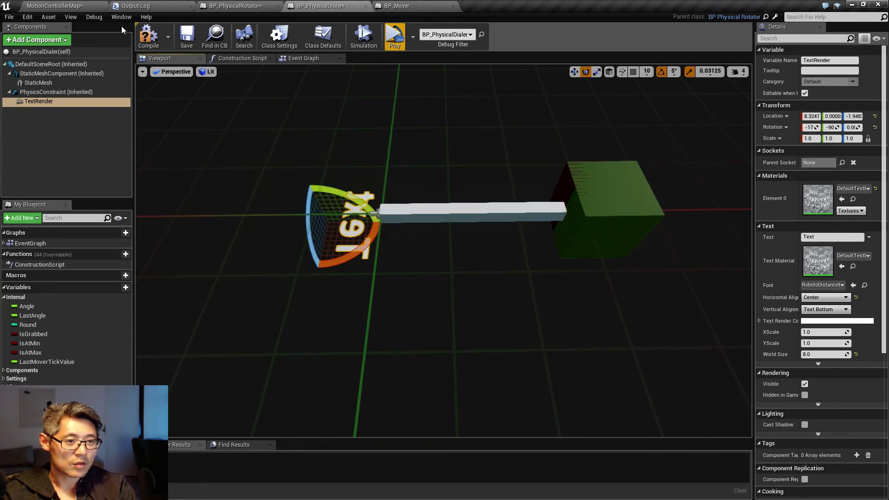
Play-test the flipped dialer in the level and set its Limit to 360.
click(79, 5)
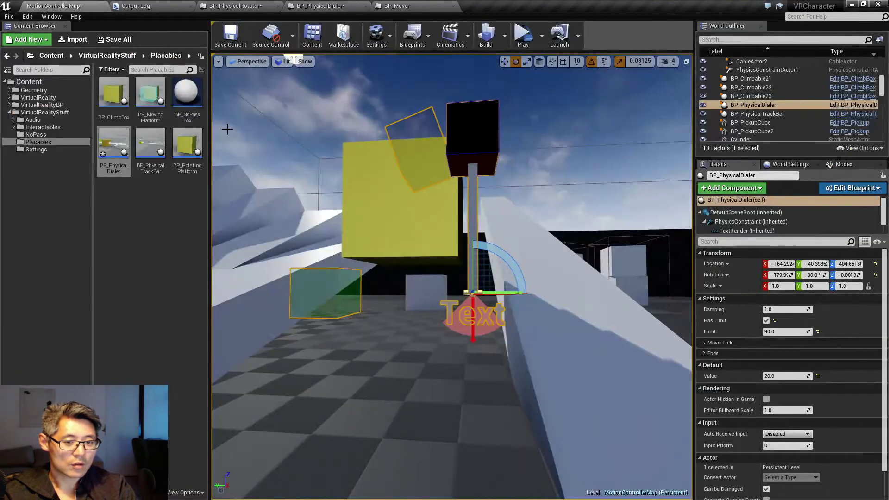
right_drag(397, 226, 406, 244)
click(523, 35)
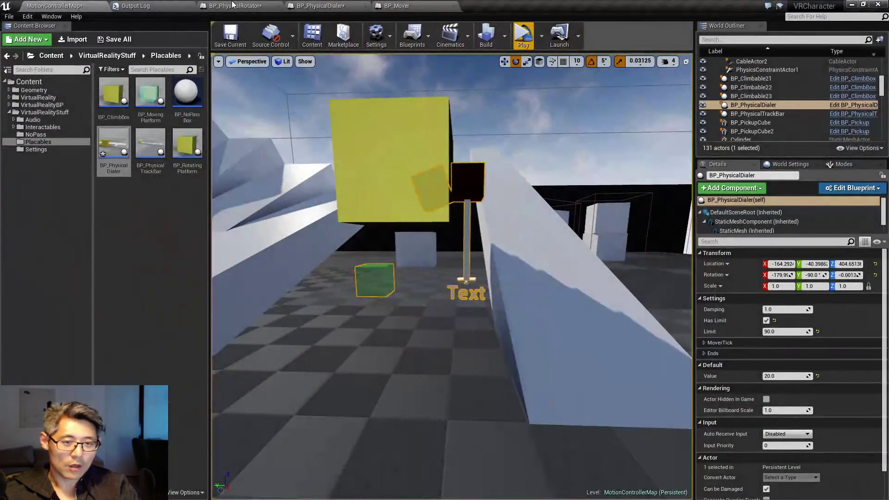
click(774, 332)
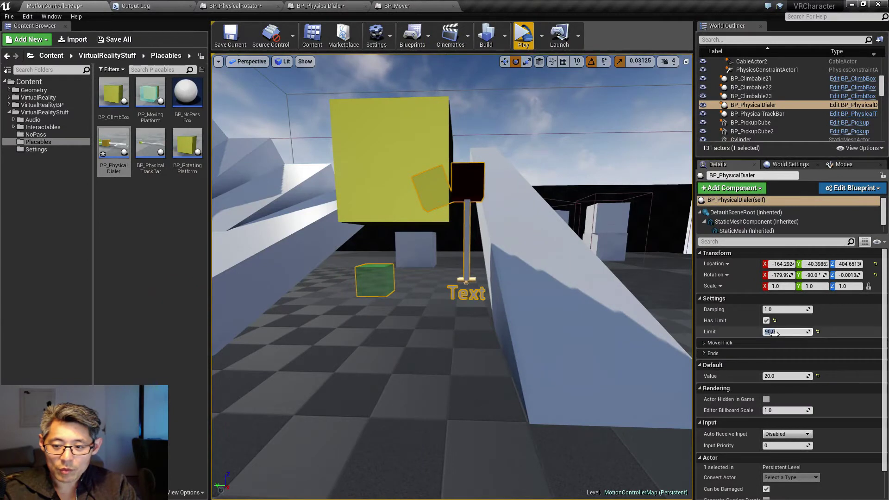
key(Return)
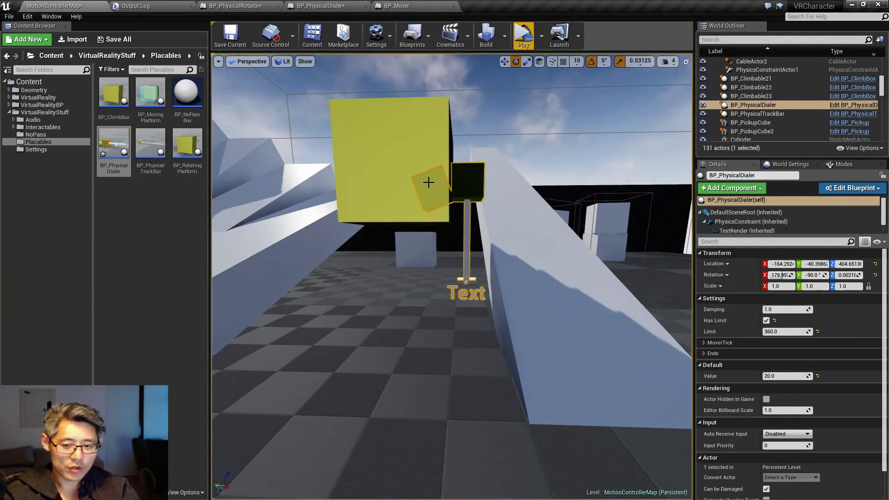
In BP_PhysicalRotator's Construction Script, add a Limit getter feeding a Division (whole and remainder) node with Divisor 360.
click(227, 7)
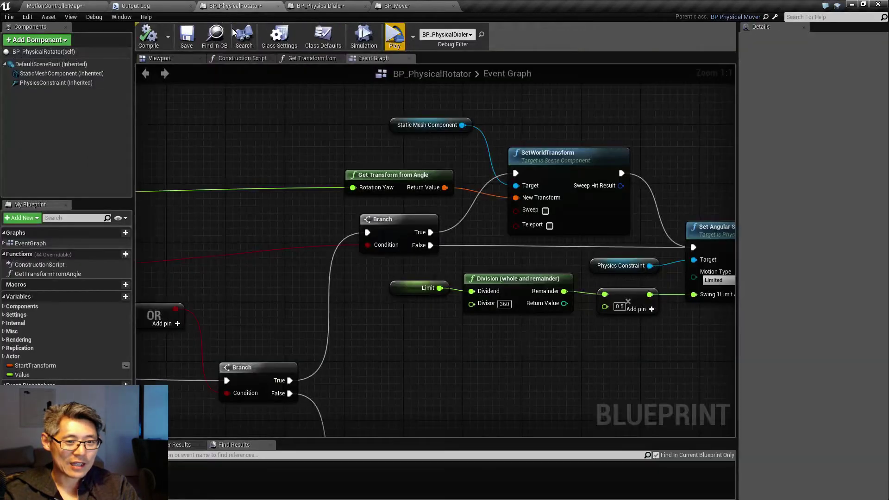
click(264, 60)
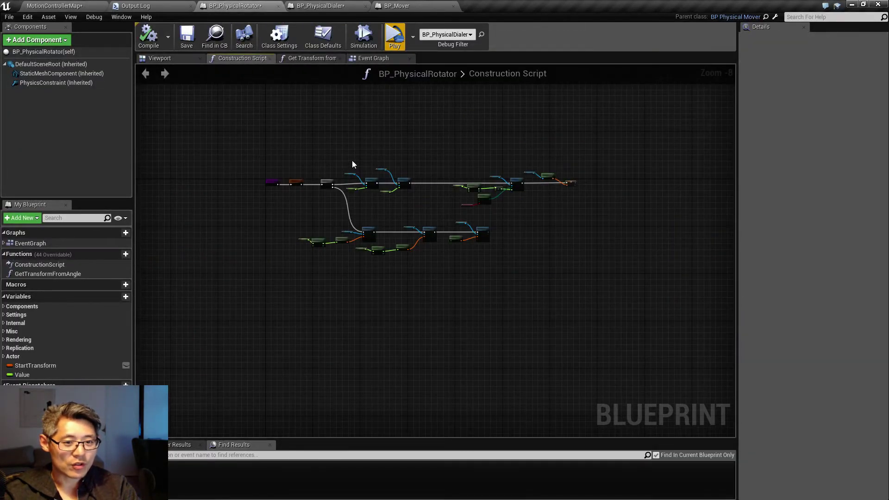
scroll(352, 165, up, 5)
right_drag(482, 156, 396, 190)
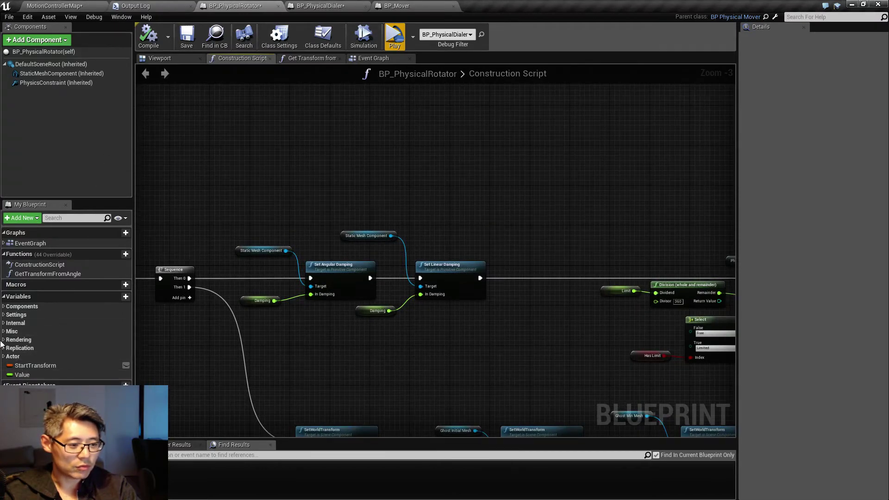
click(4, 314)
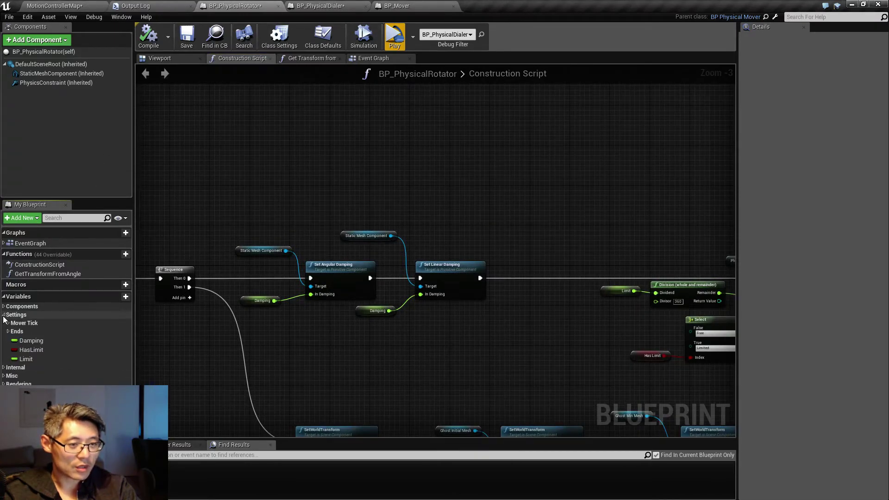
drag(26, 359, 474, 168)
click(412, 172)
text(div)
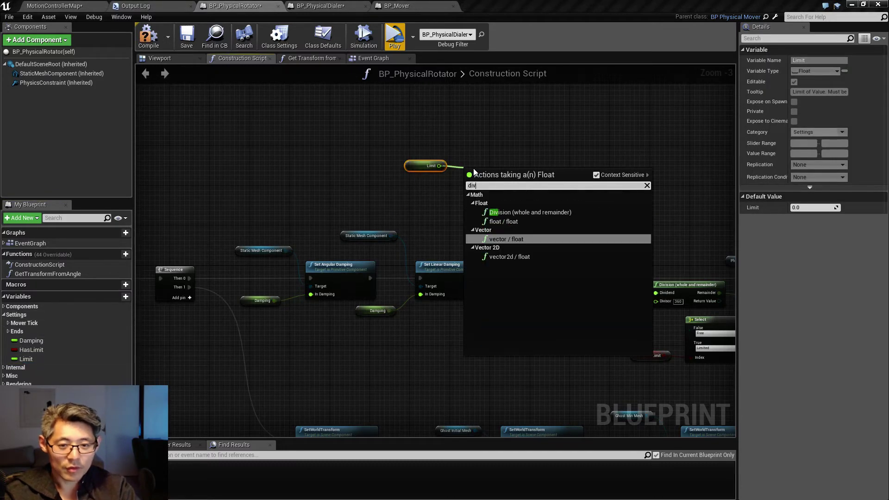
click(528, 212)
click(493, 187)
text(360)
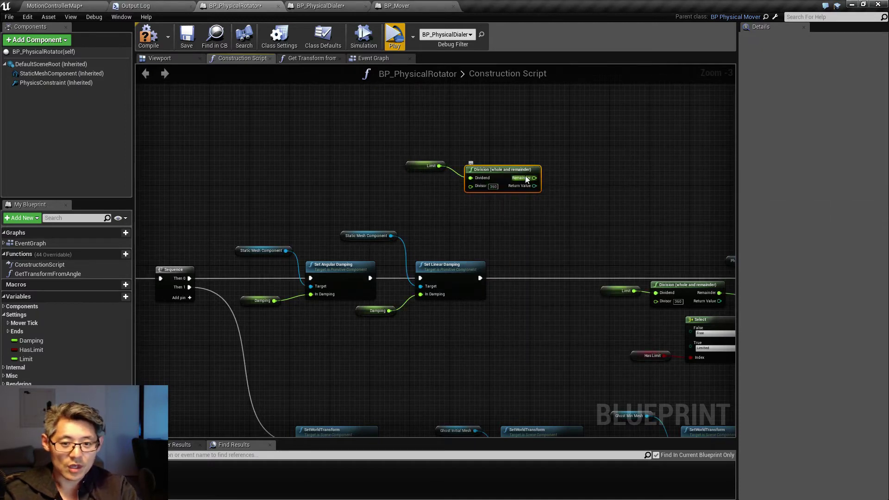
Compare the new Division node's Remainder with 0.0 using an Equal (float) node.
drag(526, 180, 568, 205)
text(==)
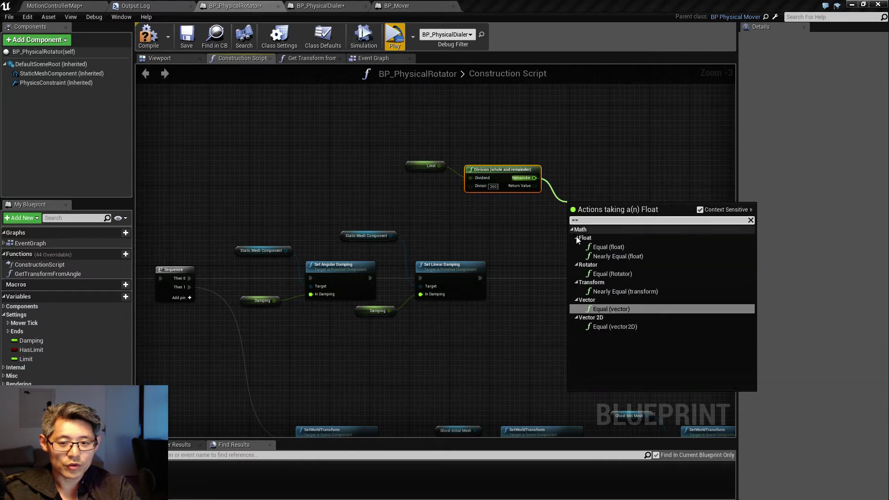
click(603, 245)
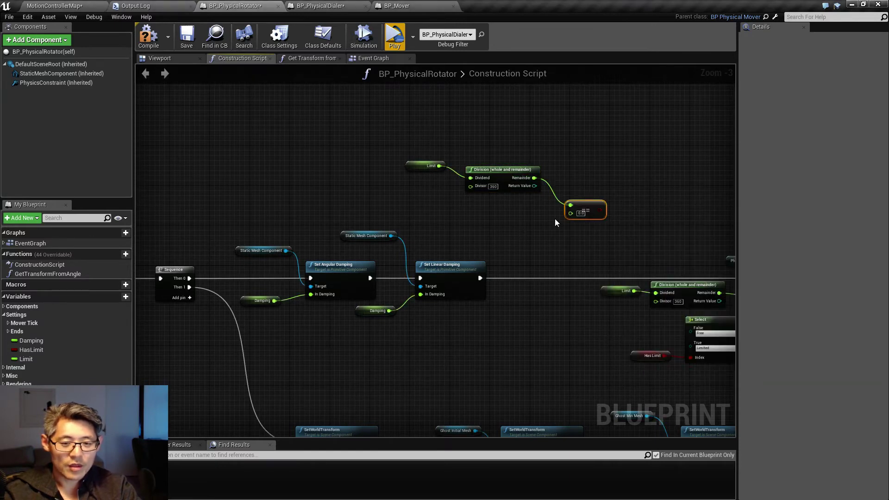
right_drag(555, 219, 452, 240)
drag(438, 214, 510, 218)
Add an addition node that adds 0.1 to Limit, and arrange the new Limit nodes above the damping nodes.
drag(345, 201, 472, 186)
text(+)
click(512, 229)
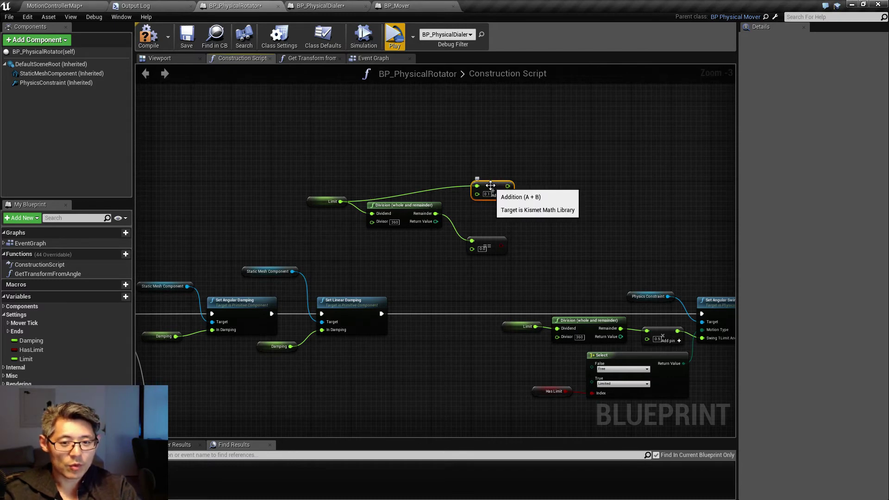
drag(492, 190, 473, 190)
drag(487, 244, 477, 245)
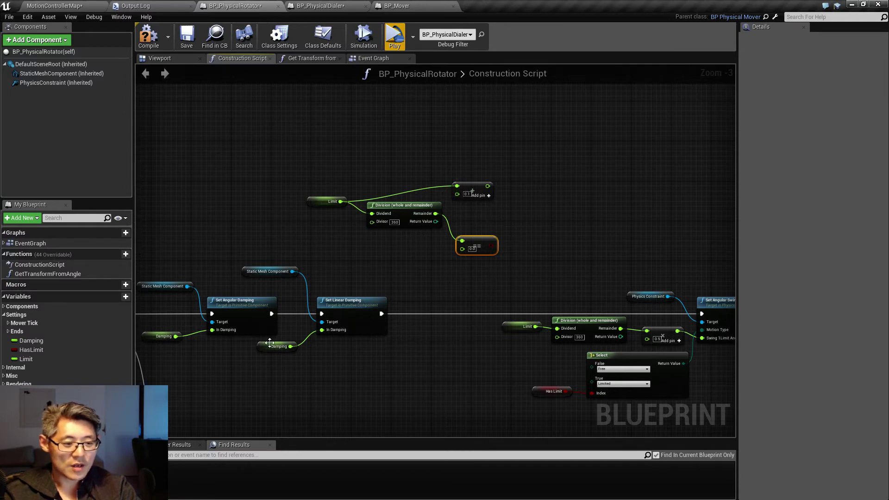
drag(330, 176, 375, 258)
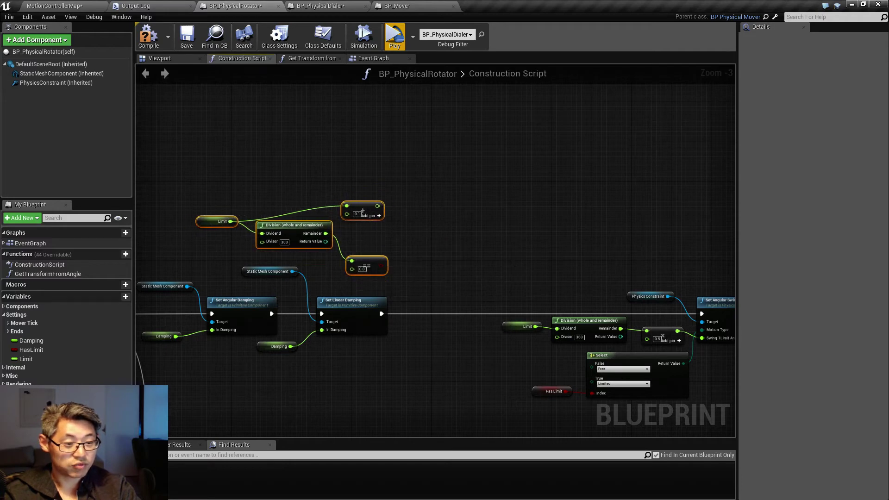
Insert a Set Limit node between Set Linear Damping and the Set Angular Swing 1 Limit node, and feed it the addition result.
drag(29, 360, 445, 304)
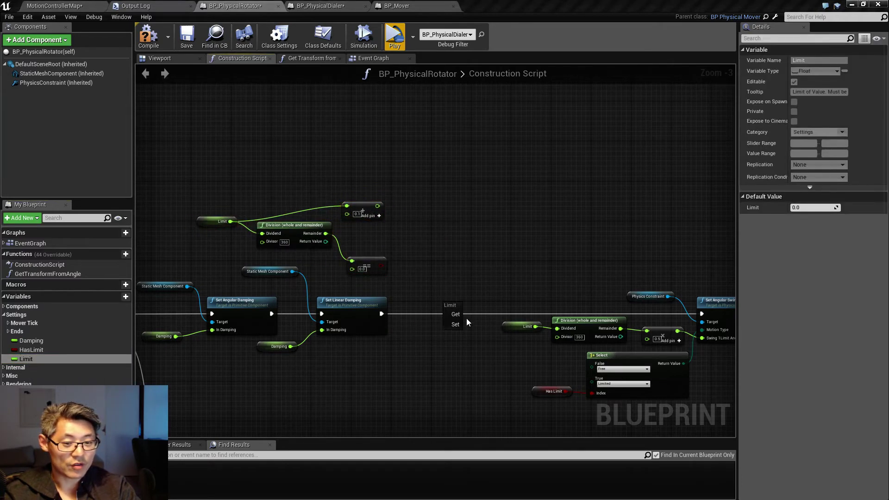
click(455, 324)
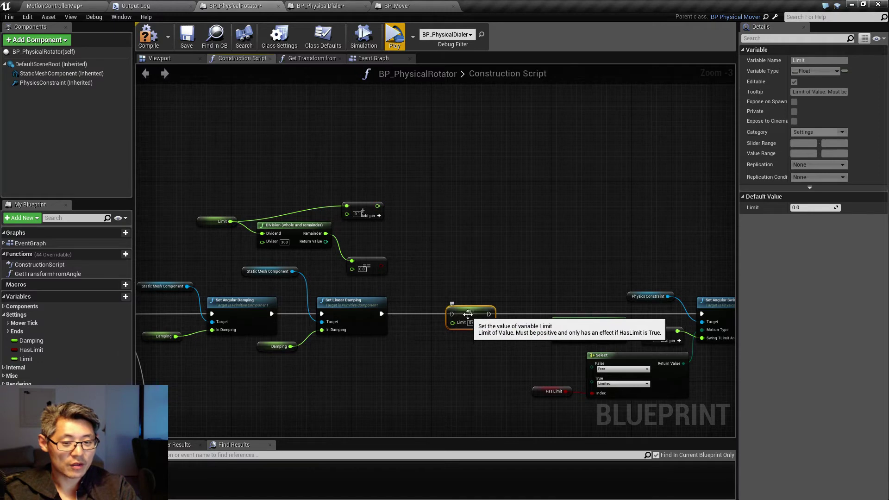
drag(381, 314, 450, 319)
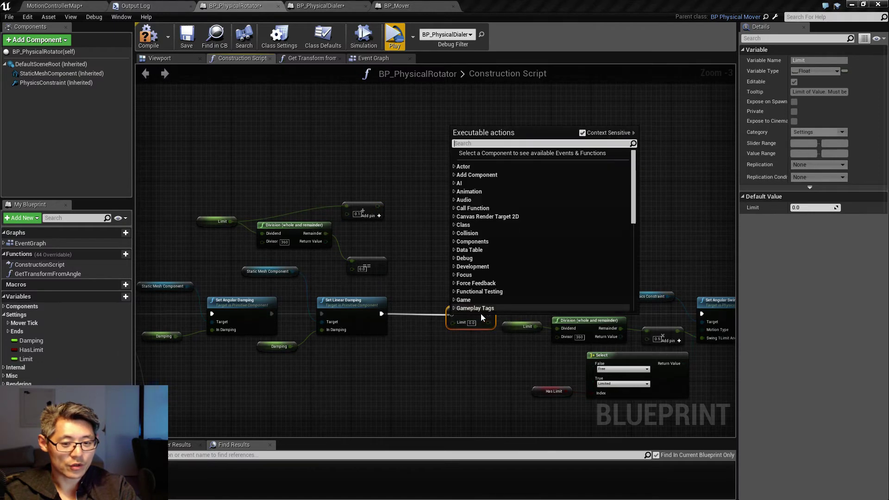
click(387, 315)
drag(383, 314, 703, 314)
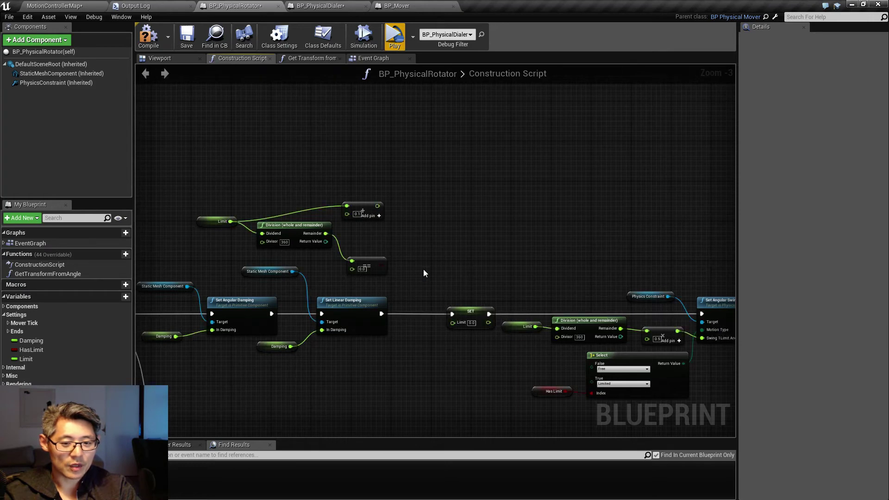
drag(381, 206, 453, 323)
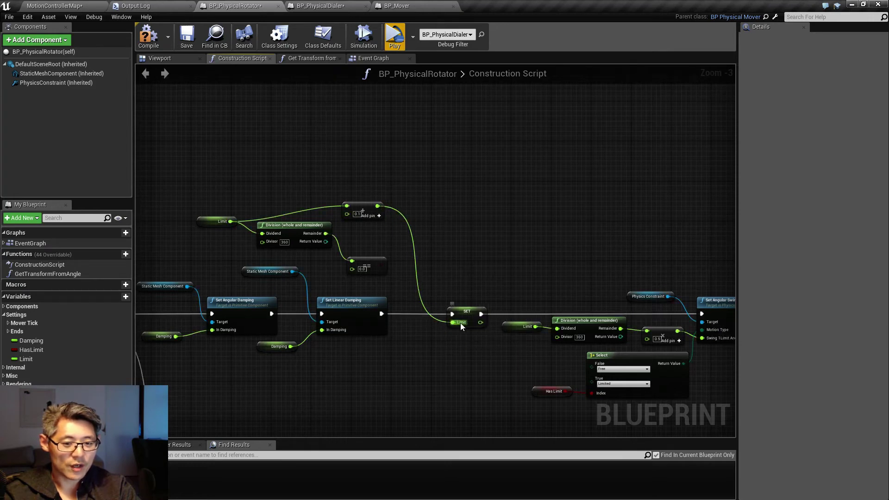
Add a Select Float driving Set Limit, with the addition result as A, the original Limit as B, and the Equal result as Pick A.
drag(382, 267, 409, 268)
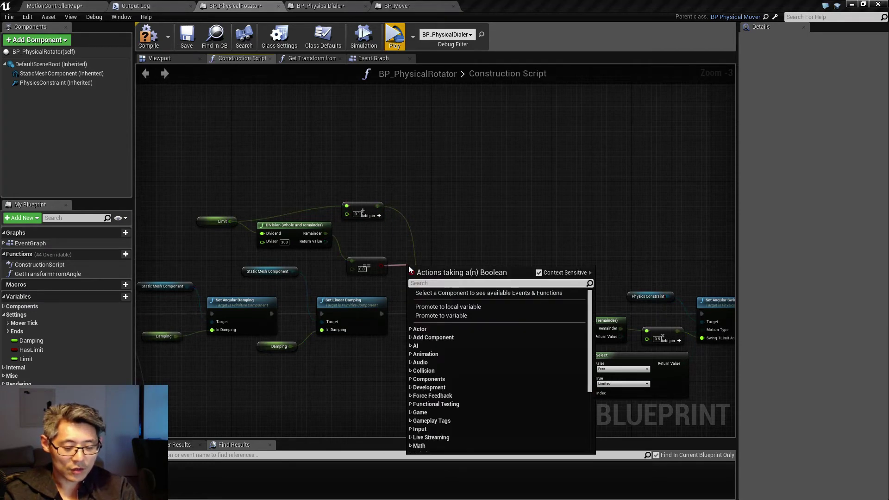
text(select float)
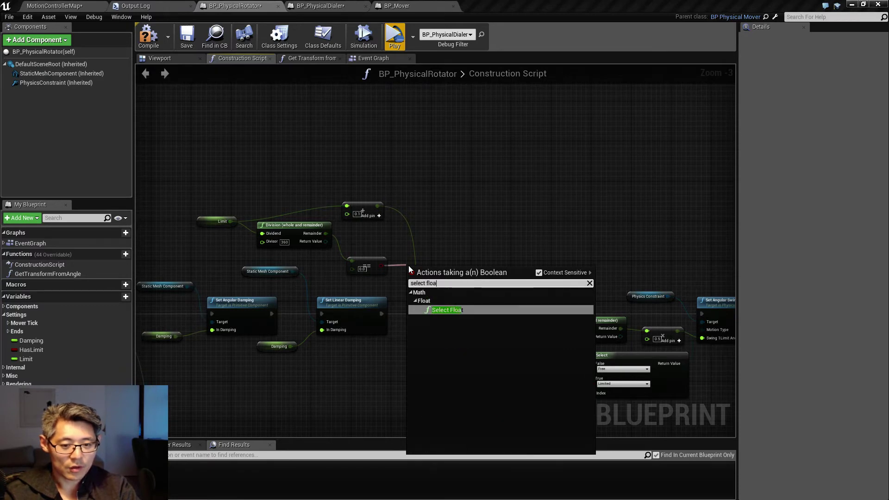
key(Return)
drag(408, 265, 404, 250)
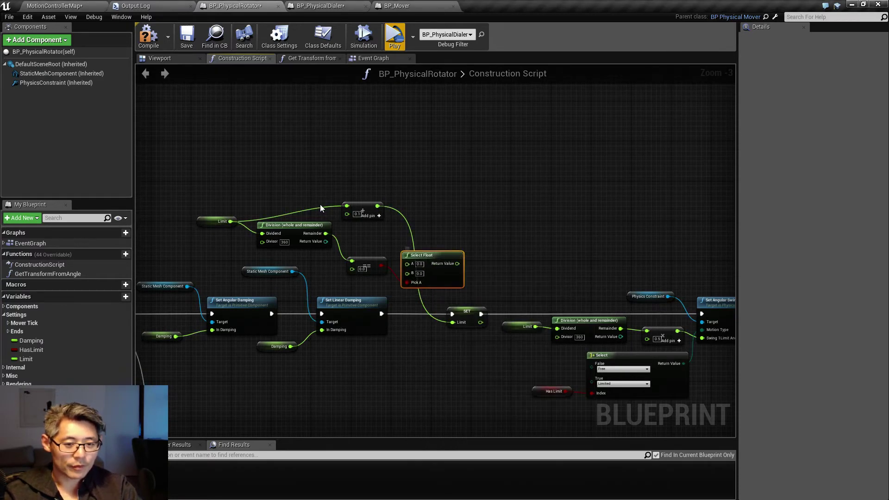
drag(379, 206, 378, 211)
drag(401, 261, 409, 265)
drag(230, 222, 453, 323)
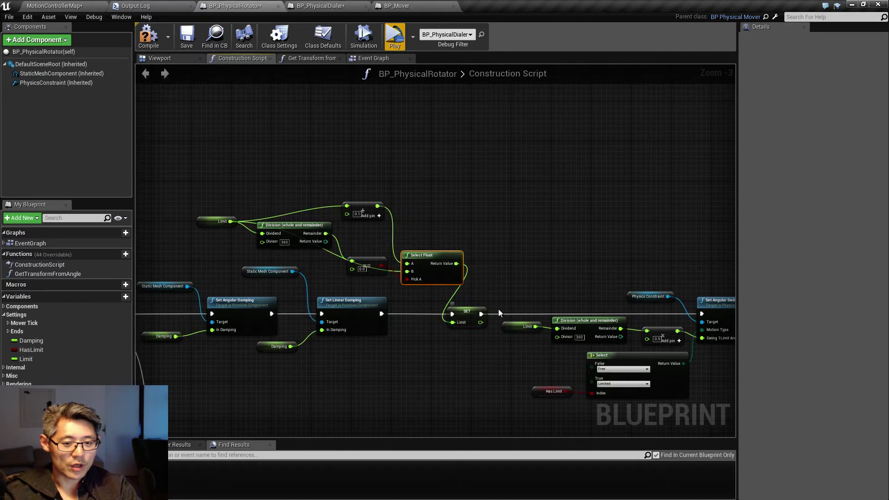
Space the Limit calculation nodes further away from the Set Limit node to tidy the Construction Script.
click(471, 315)
drag(225, 189, 388, 247)
click(357, 210)
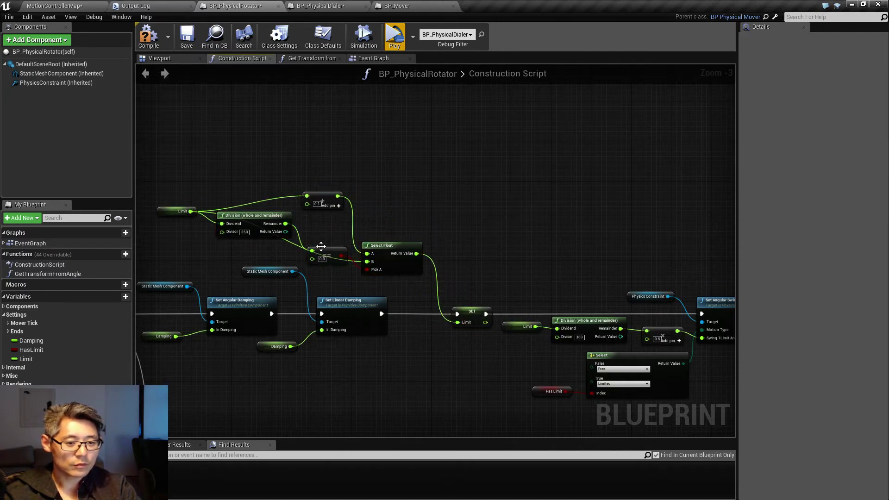
Align the Equal node beside the Division node in the Construction Script and compile BP_PhysicalRotator.
drag(326, 258, 322, 233)
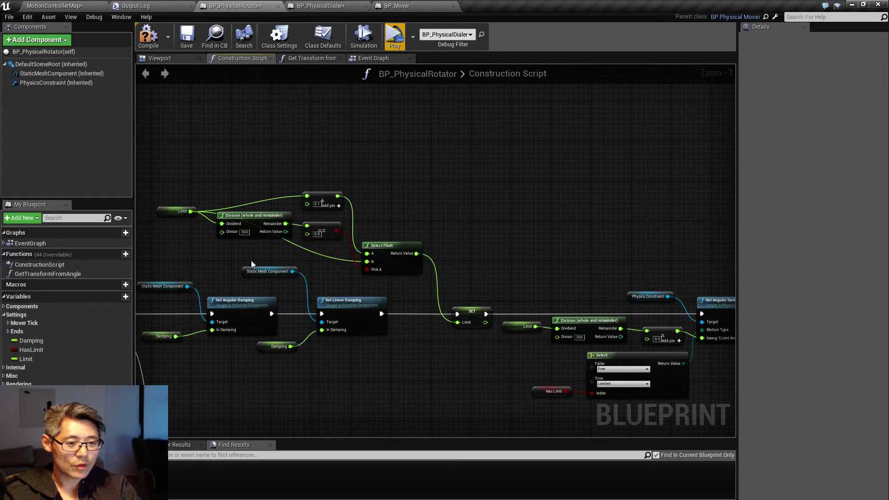
click(155, 37)
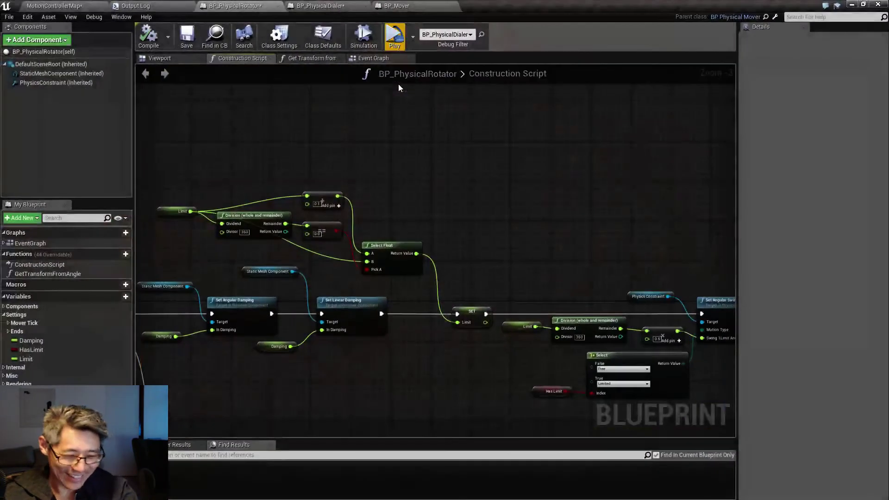
click(148, 36)
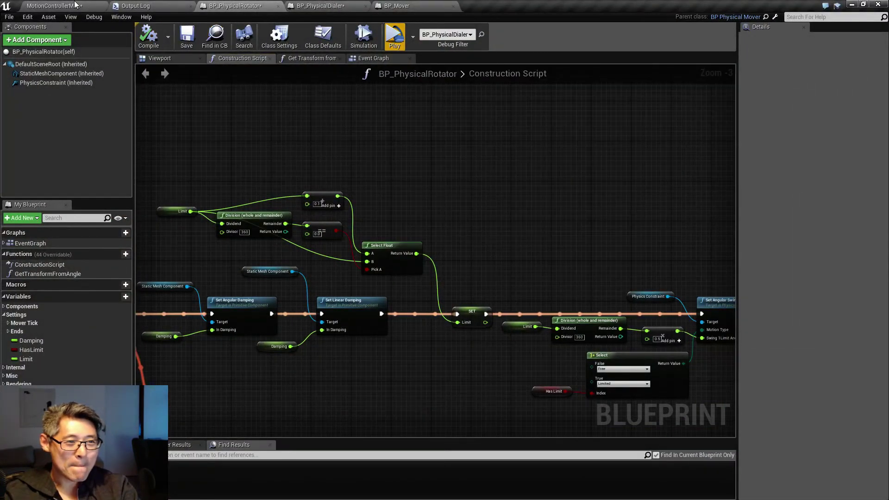
Check the placed dialer's Limit in the level, review the rotator's limit-check nodes, and play-test the dialer in the VR preview.
click(76, 5)
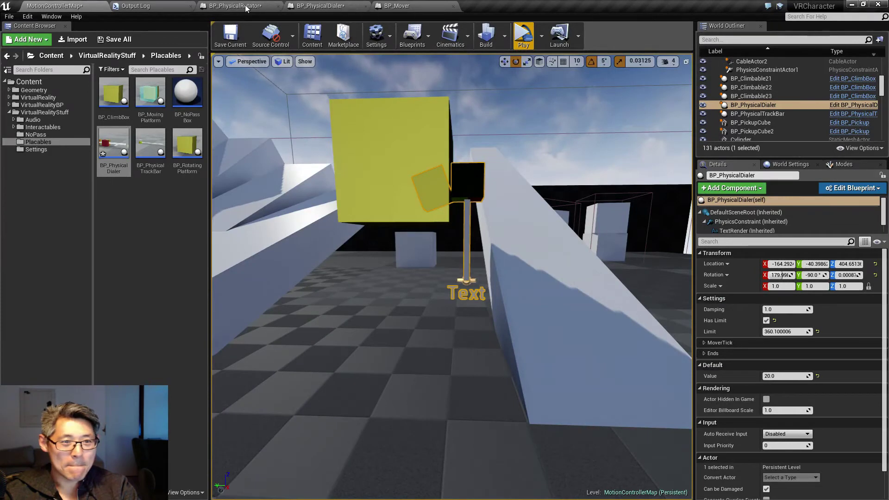
click(316, 6)
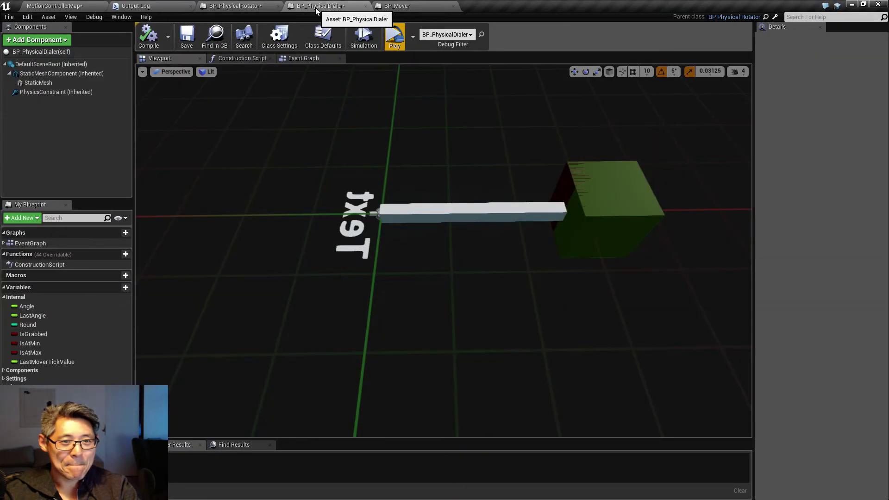
click(233, 7)
right_drag(360, 271, 385, 265)
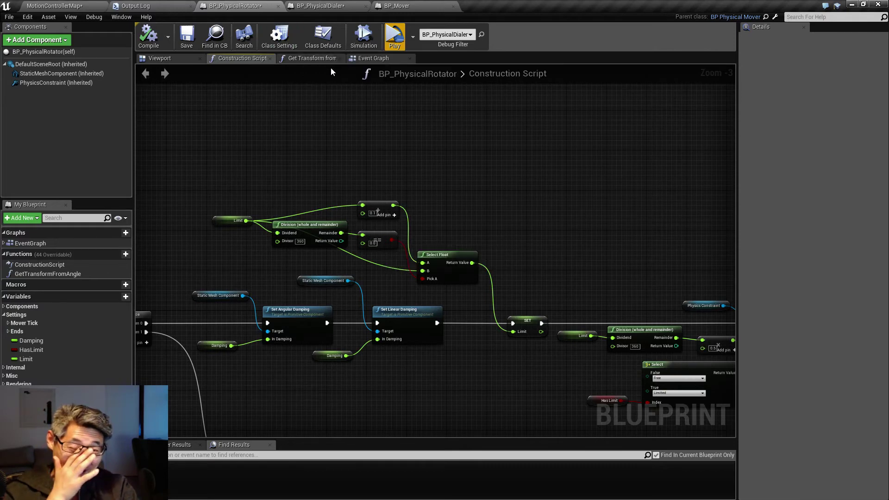
click(371, 60)
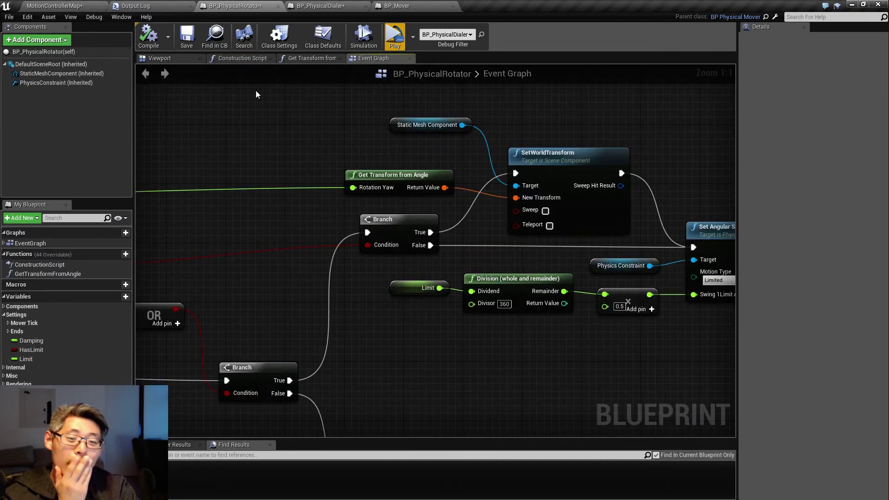
right_drag(253, 278, 705, 161)
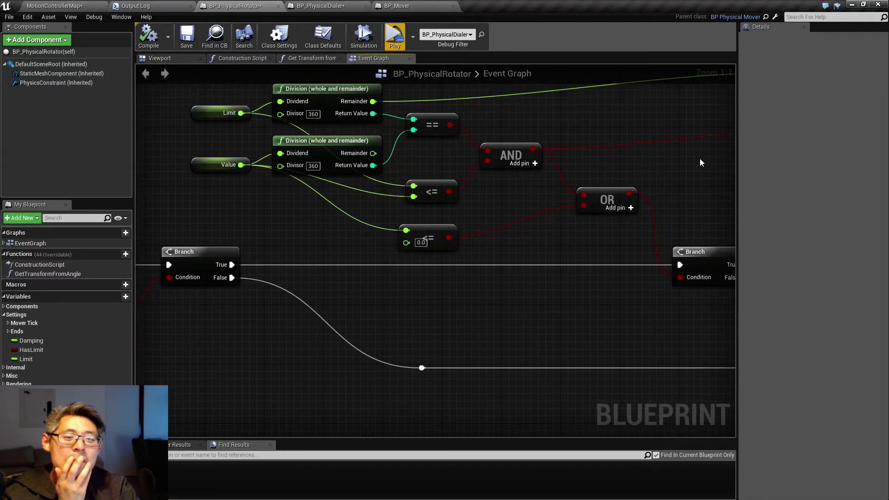
click(395, 34)
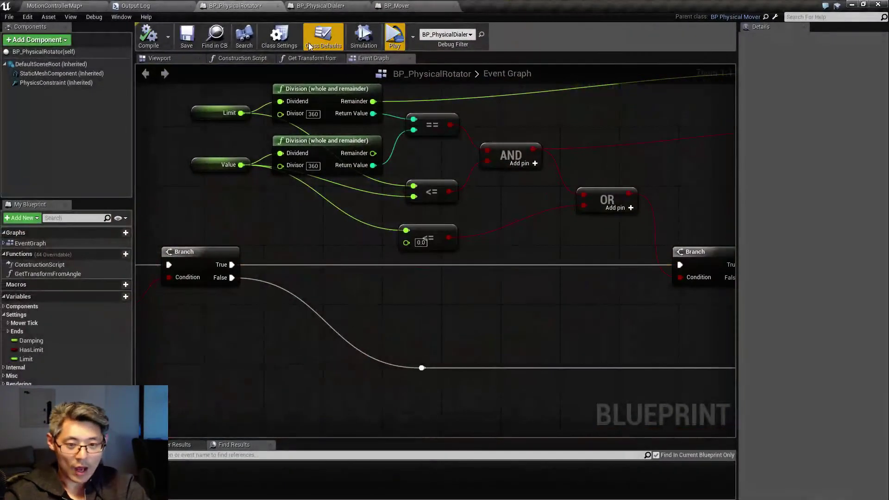
Examine the Event Graph's Value calculation, limit comparisons and the branch leading to SetWorldTransform and Set Angular Swing 1 Limit.
right_drag(296, 228, 139, 343)
right_drag(727, 296, 496, 272)
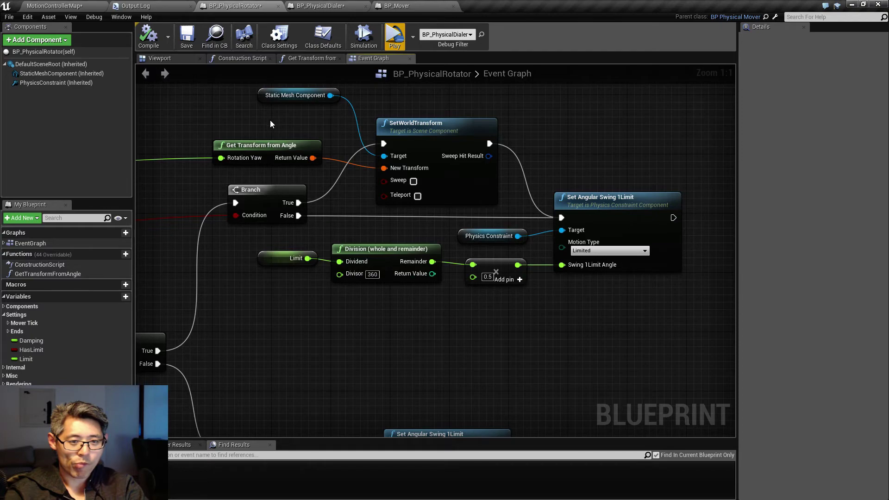
right_drag(270, 124, 530, 237)
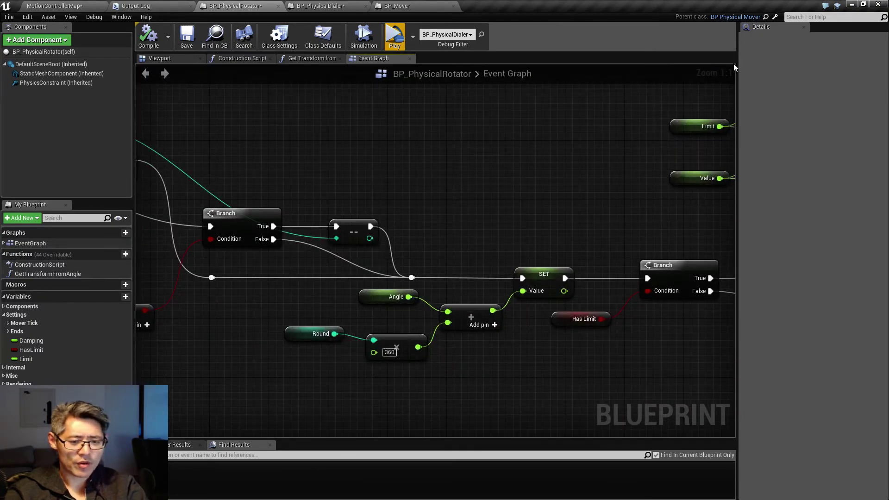
right_drag(373, 152, 768, 125)
right_drag(457, 255, 162, 93)
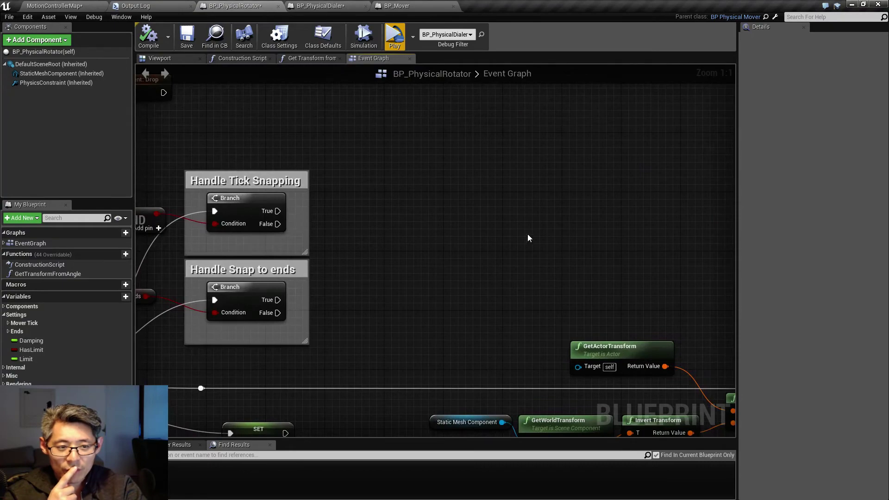
right_drag(528, 238, 190, 219)
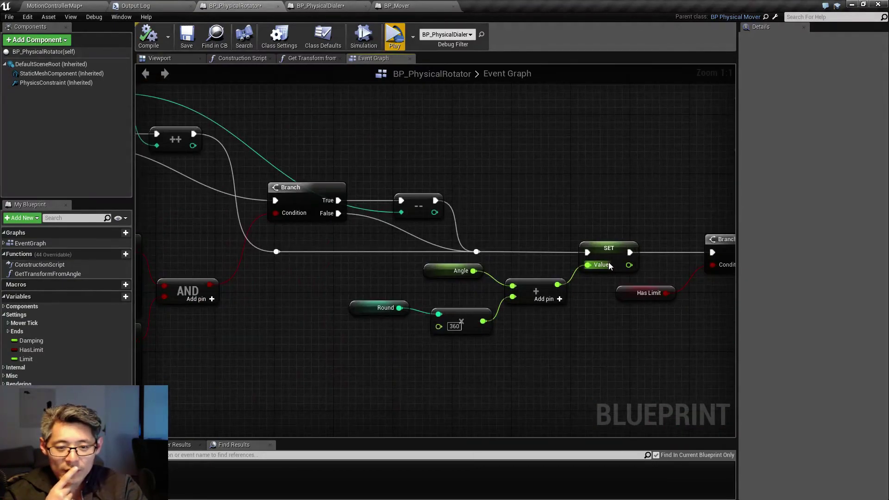
right_drag(573, 213, 327, 196)
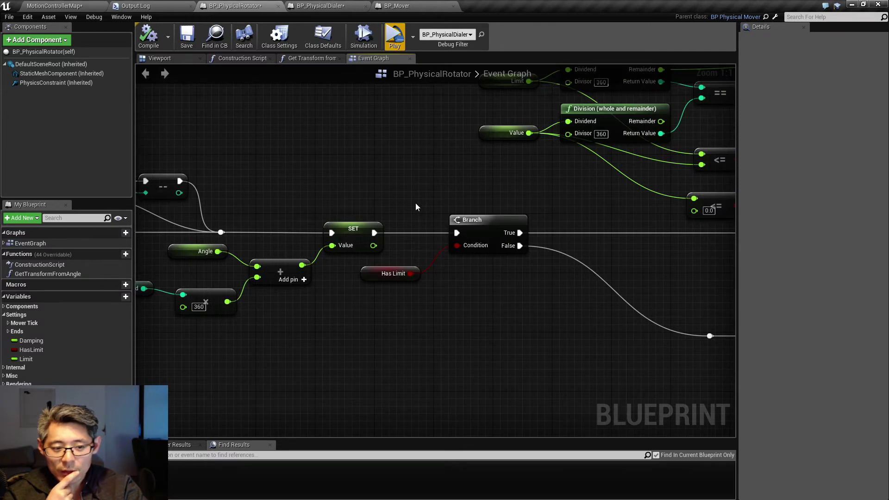
right_drag(416, 207, 98, 258)
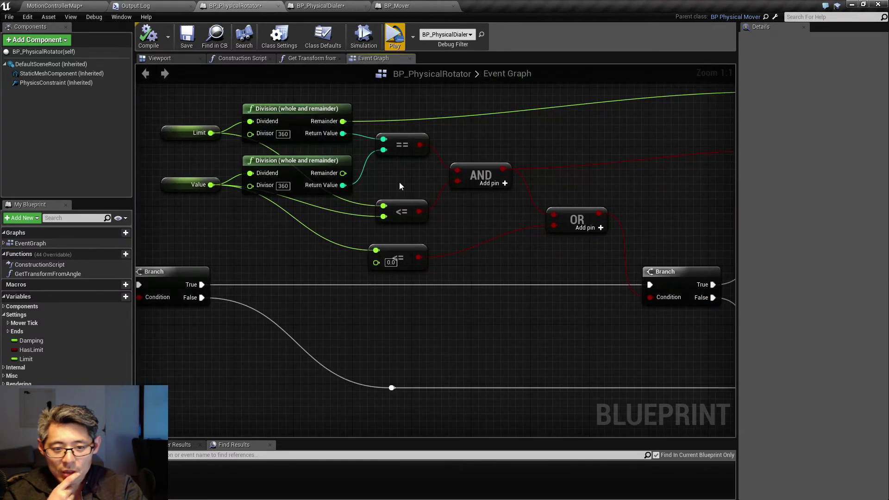
right_drag(554, 167, 216, 212)
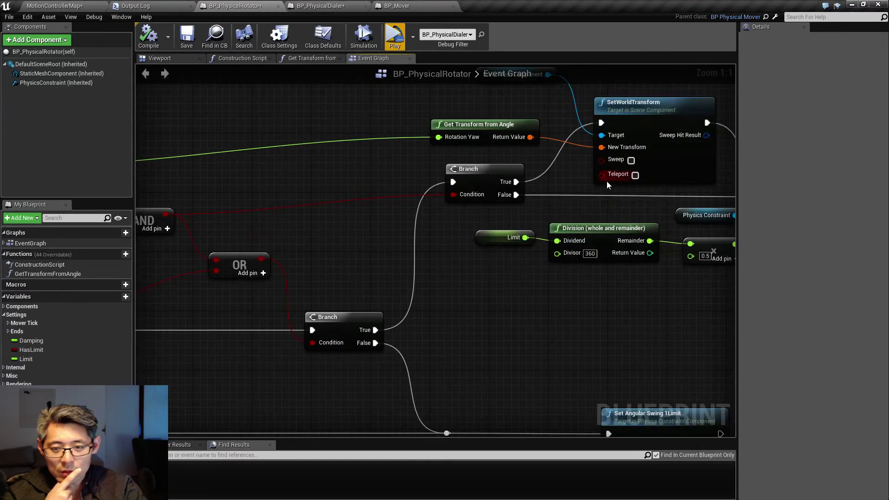
right_drag(569, 184, 379, 242)
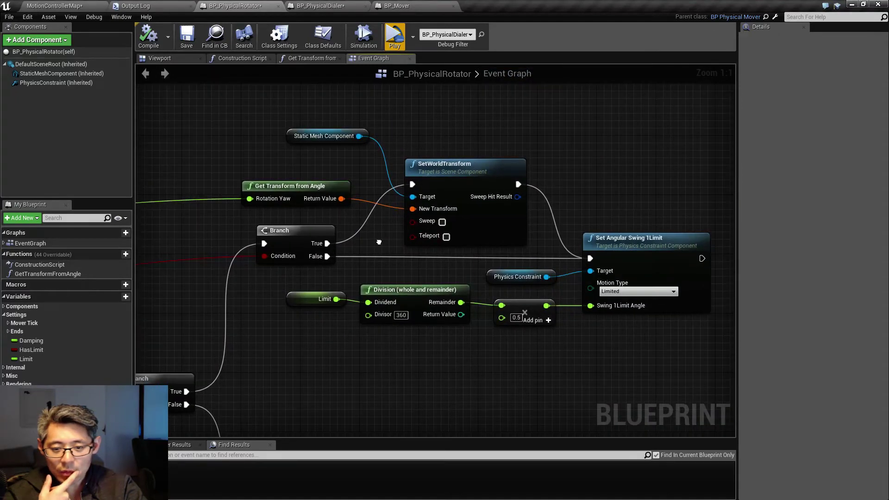
Move the Select Float node closer to the Set Limit node in the Construction Script.
click(244, 58)
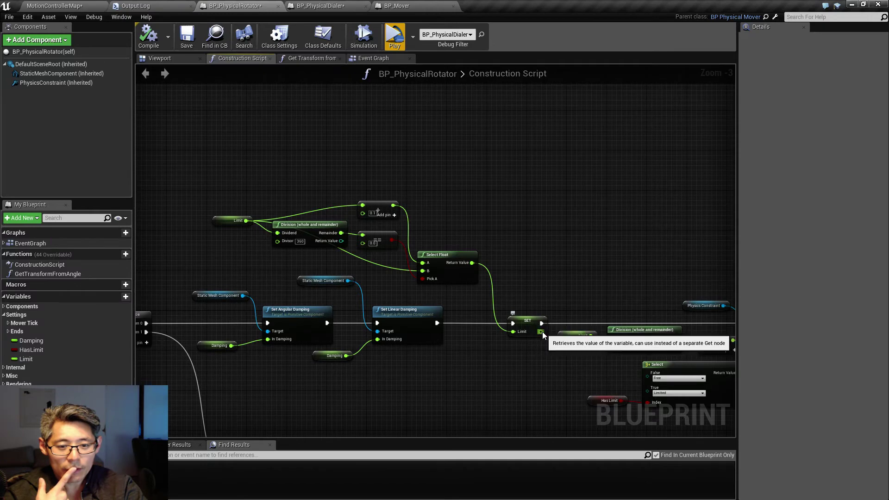
drag(465, 257, 485, 267)
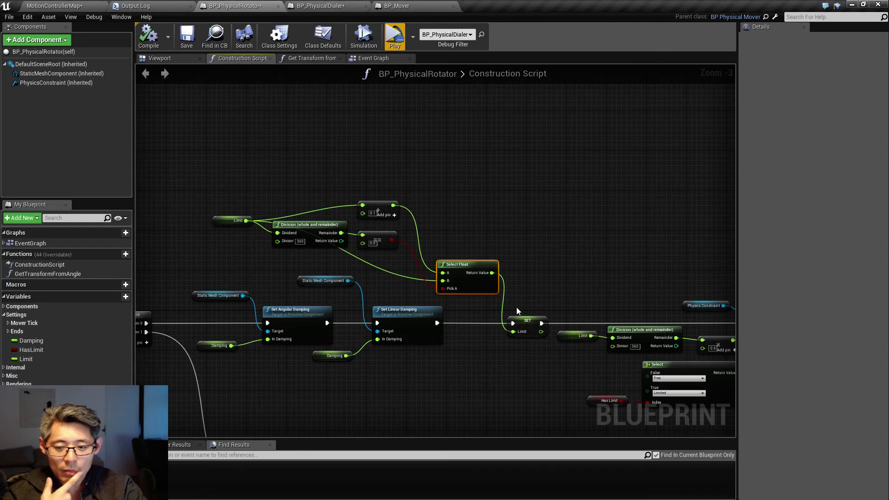
Examine the Construction Script's ghost mesh transforms and swing limit nodes, and expand the Internal variables.
right_drag(569, 286, 560, 73)
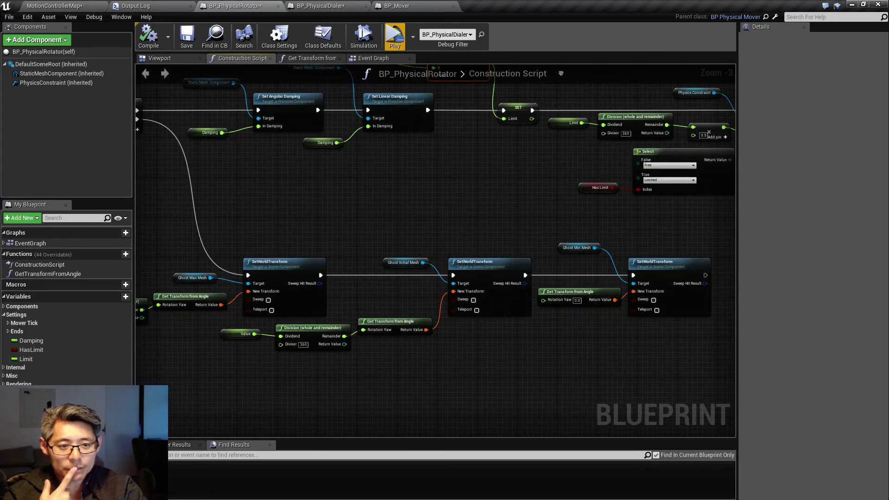
right_drag(561, 73, 323, 52)
right_drag(648, 232, 507, 218)
right_drag(606, 66, 373, 90)
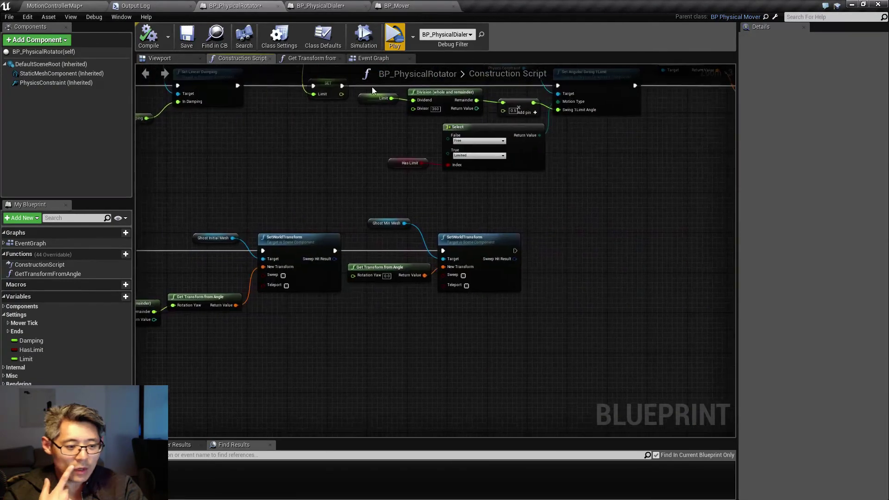
click(5, 369)
right_drag(339, 320, 0, 452)
right_drag(200, 349, 716, 259)
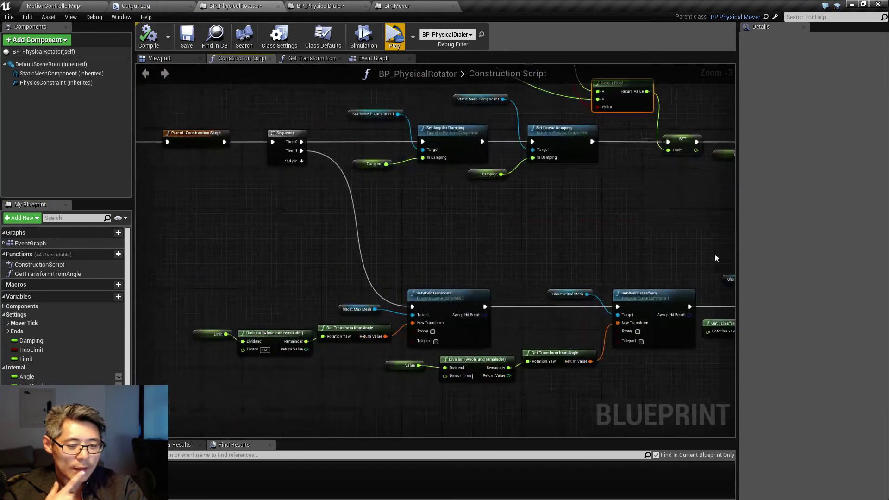
right_drag(352, 196, 427, 139)
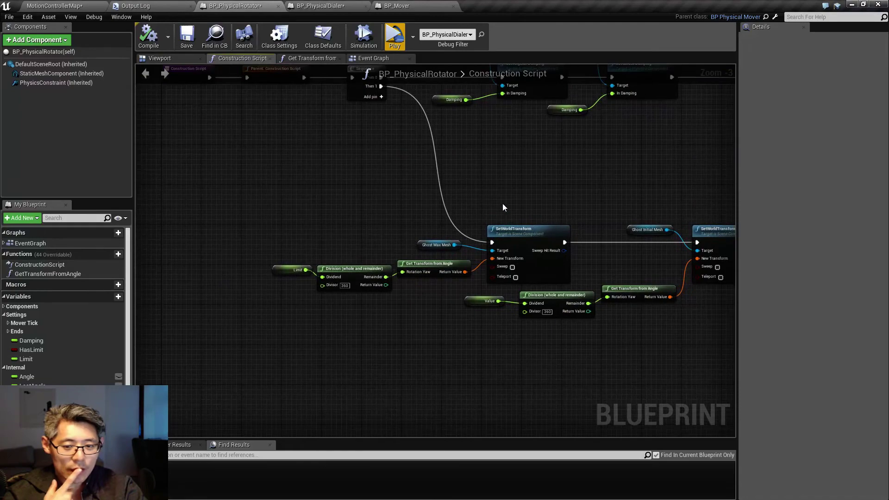
right_drag(504, 207, 89, 188)
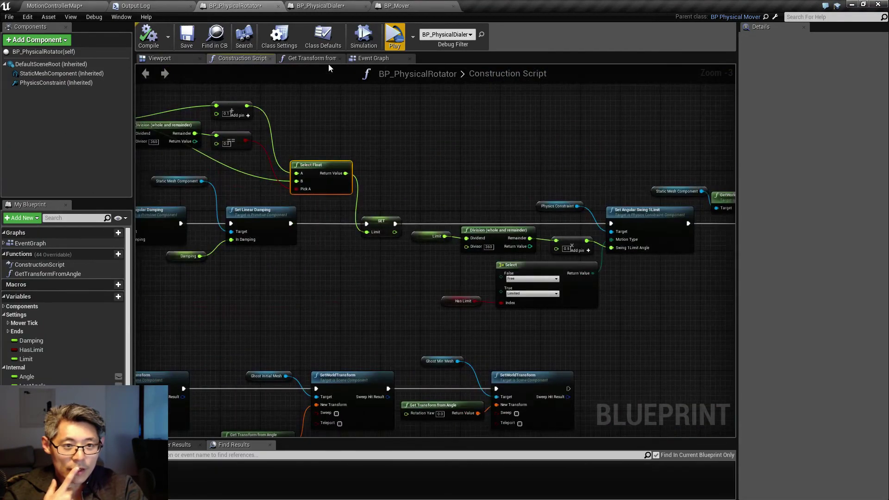
Add a Set LastAngle node after Set Round in the Event Graph's BeginPlay chain and connect its execution.
click(375, 64)
right_drag(305, 139, 260, 329)
scroll(596, 204, up, 5)
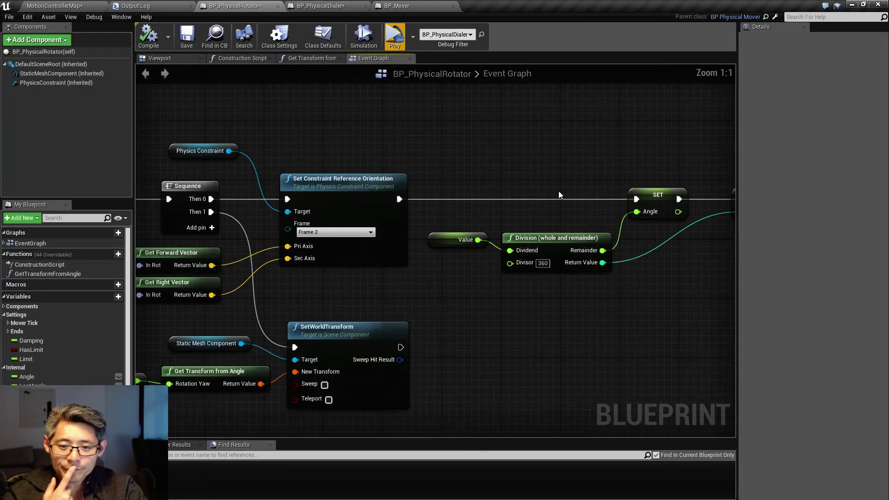
right_drag(596, 204, 199, 168)
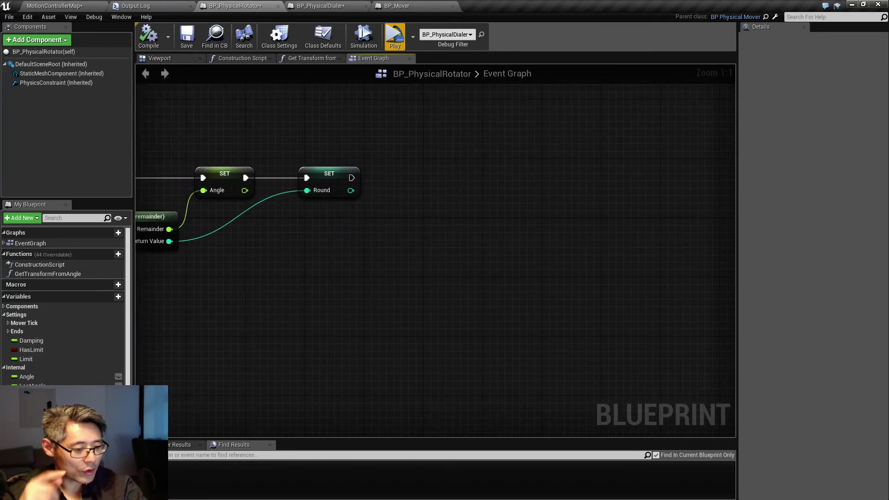
ctrl+drag(33, 385, 203, 346)
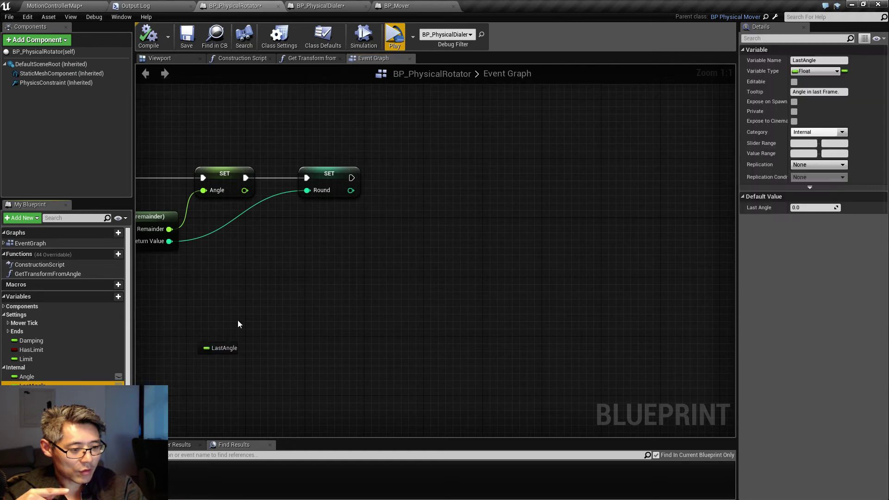
drag(413, 171, 414, 166)
click(430, 187)
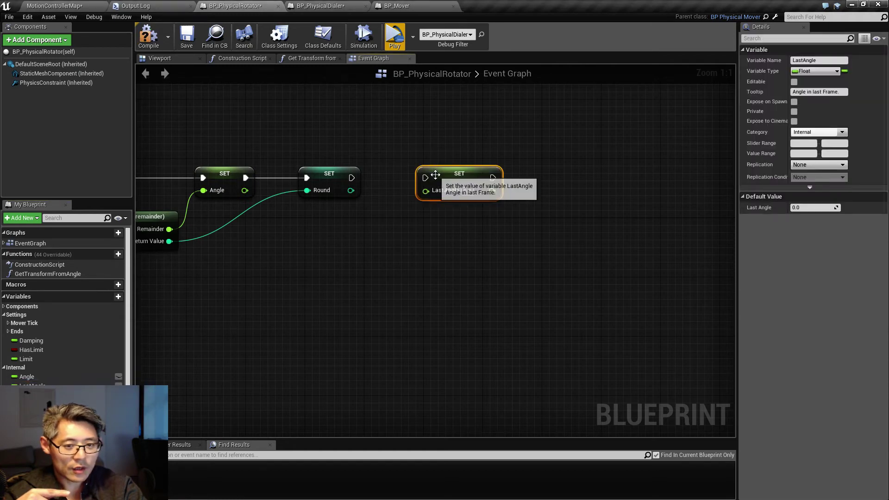
drag(351, 179, 425, 178)
right_drag(321, 178, 301, 144)
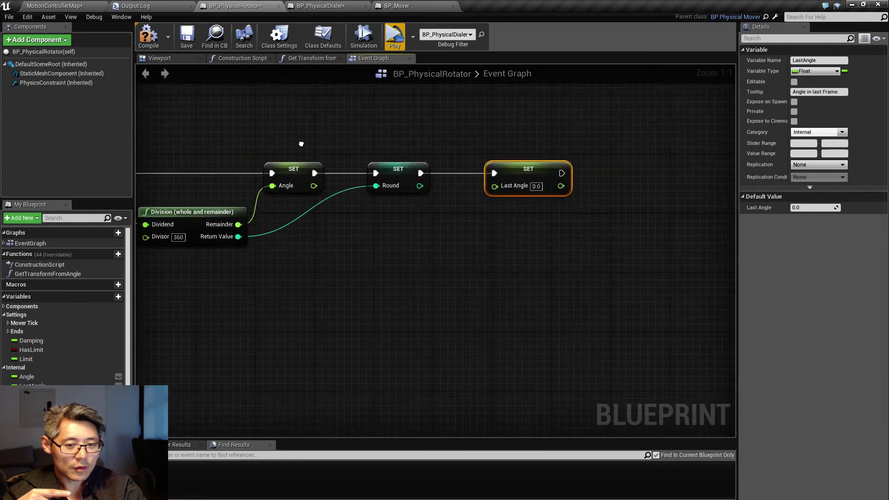
Add an Angle getter beside Set LastAngle and feed it into the Last Angle input.
click(16, 385)
click(178, 302)
drag(23, 377, 313, 313)
drag(487, 188, 497, 189)
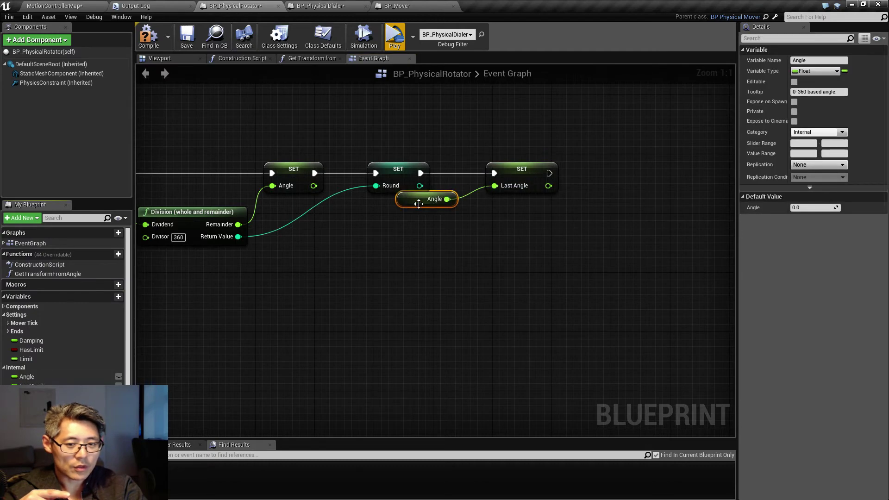
Look over the BeginPlay chain, play-test the dialer's starting rotation in the VR preview, and return to the Blueprint editor.
click(485, 271)
right_drag(354, 264, 702, 252)
right_drag(331, 253, 386, 269)
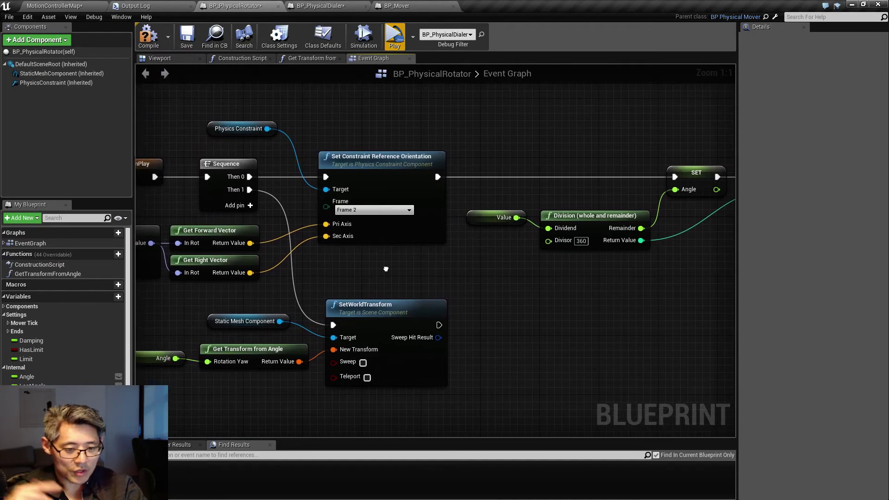
click(394, 32)
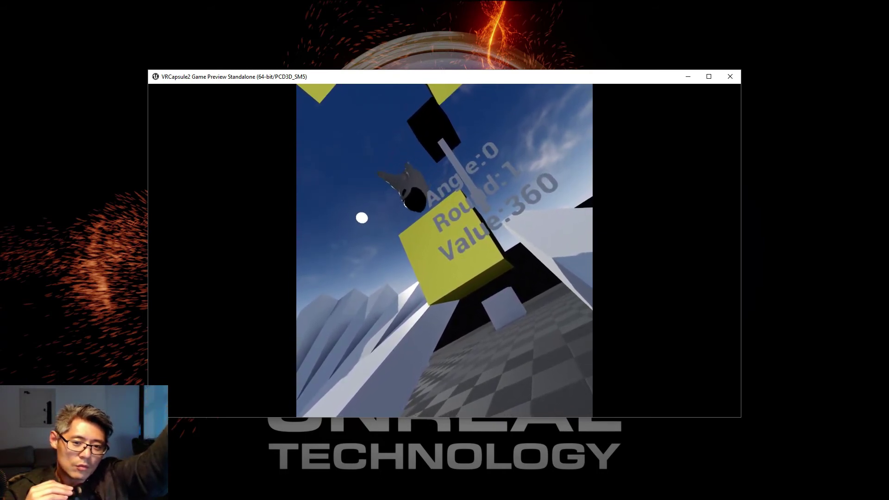
key(alt+Tab)
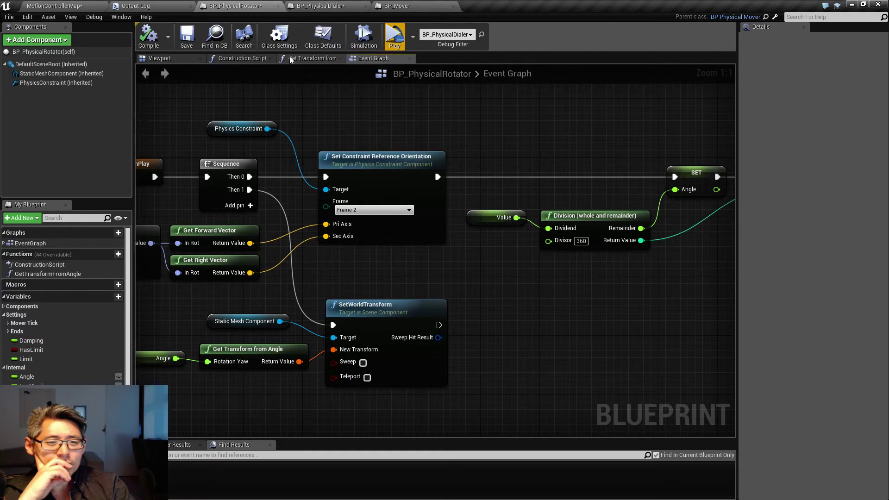
Examine the Event Graph's limit checks, branches and Set Angular Swing 1Limit nodes in BP_PhysicalRotator.
click(311, 58)
click(384, 57)
scroll(513, 357, down, 6)
right_drag(513, 357, 506, 218)
scroll(516, 252, up, 7)
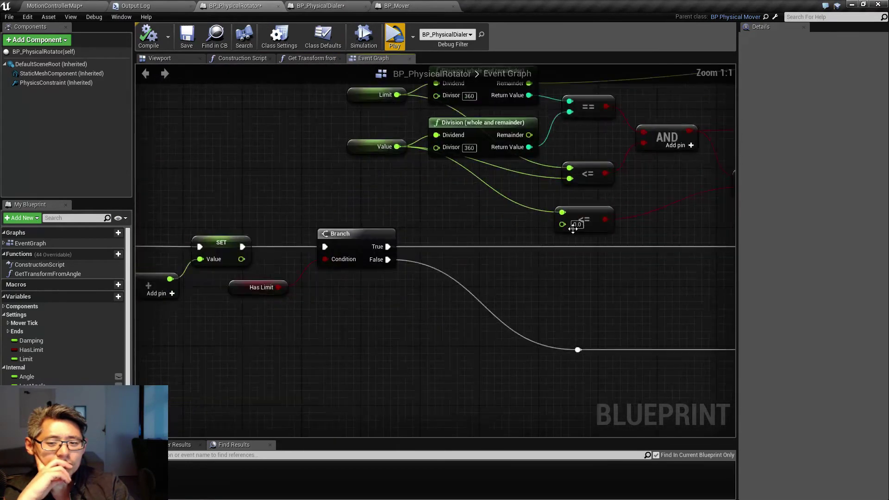
right_drag(363, 182, 139, 278)
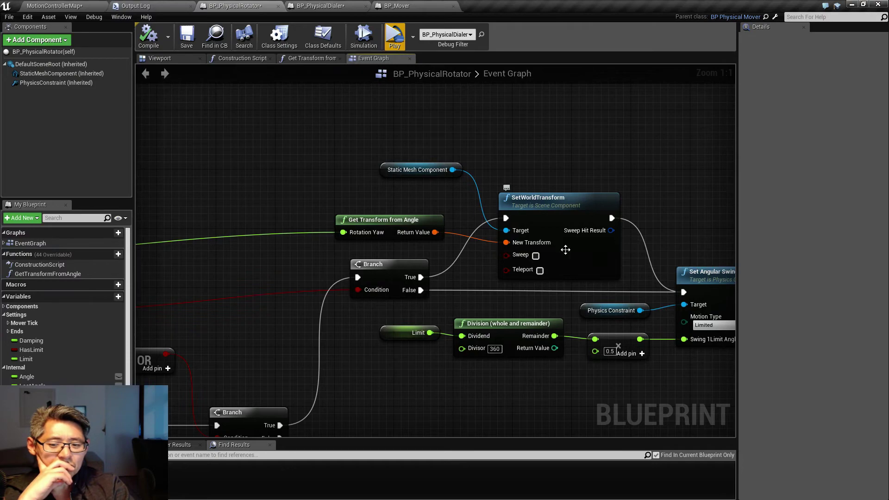
right_drag(278, 344, 295, 77)
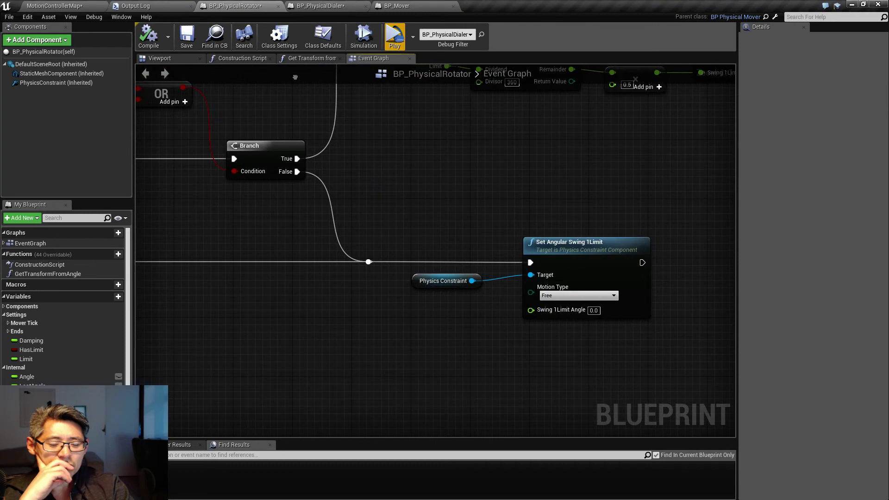
Set the Limit of the BP_PhysicalDialer placed in the level to 360.5.
click(52, 6)
click(776, 331)
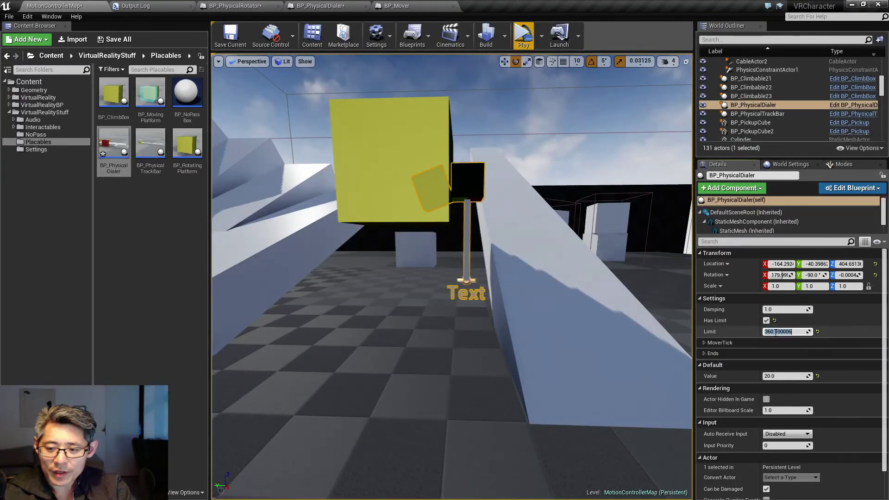
key(Return)
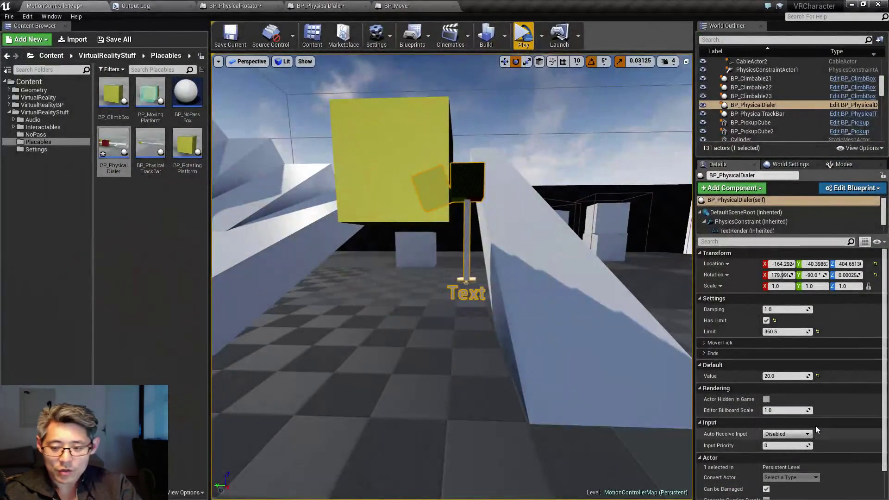
Set the placed dialer's Limit to 360.2 and play-test it in the VR preview.
click(788, 332)
text(360.2)
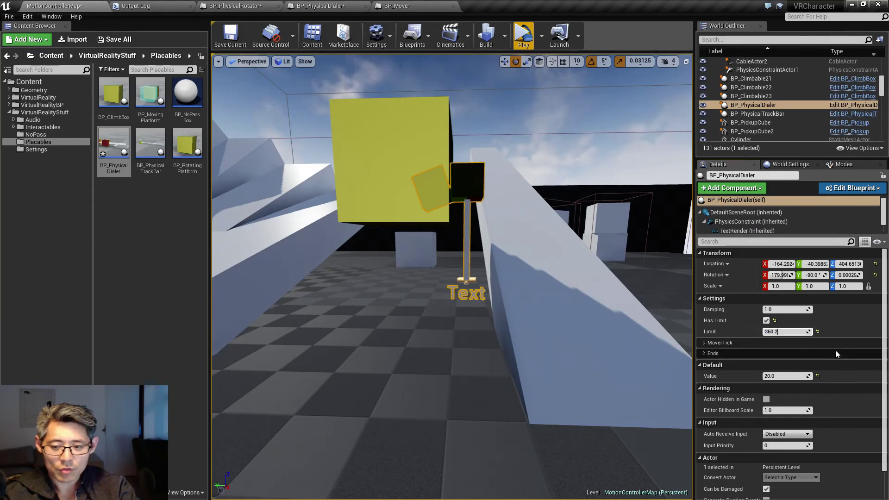
key(Return)
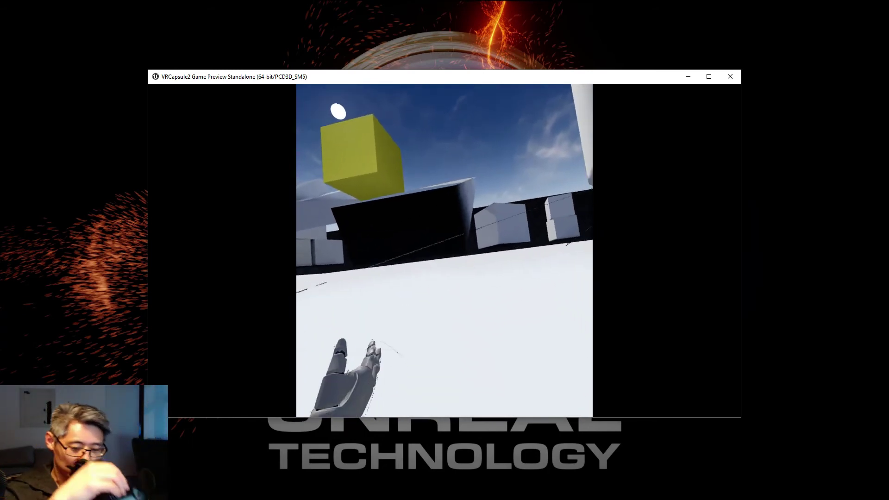
key(Escape)
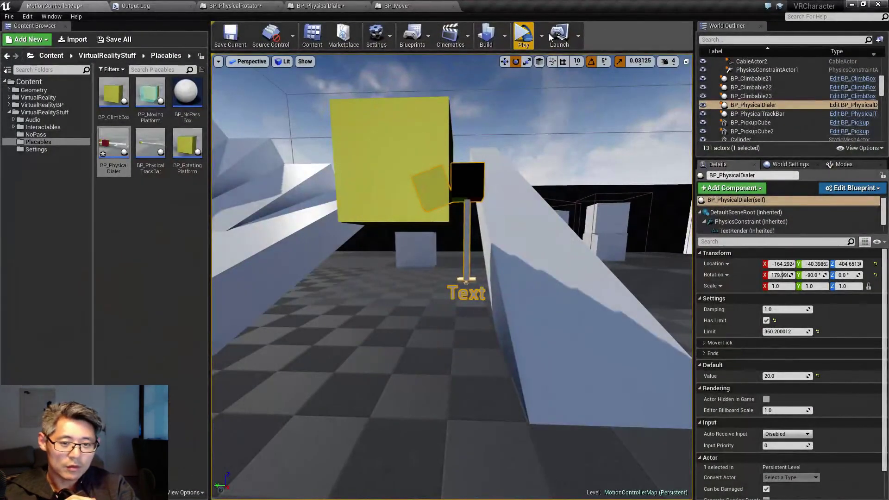
click(523, 41)
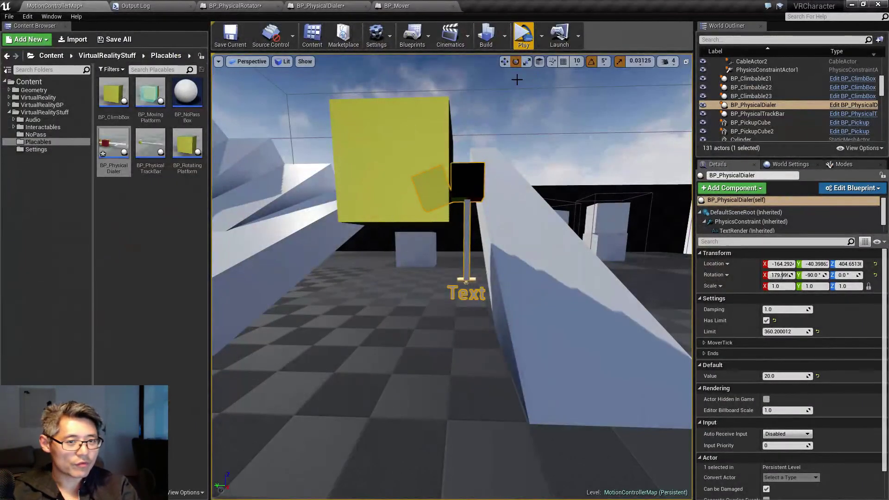
Review BP_PhysicalRotator's Event Graph, tracing the Limit and Value comparisons through the AND/OR checks to the SetWorldTransform branch.
click(333, 6)
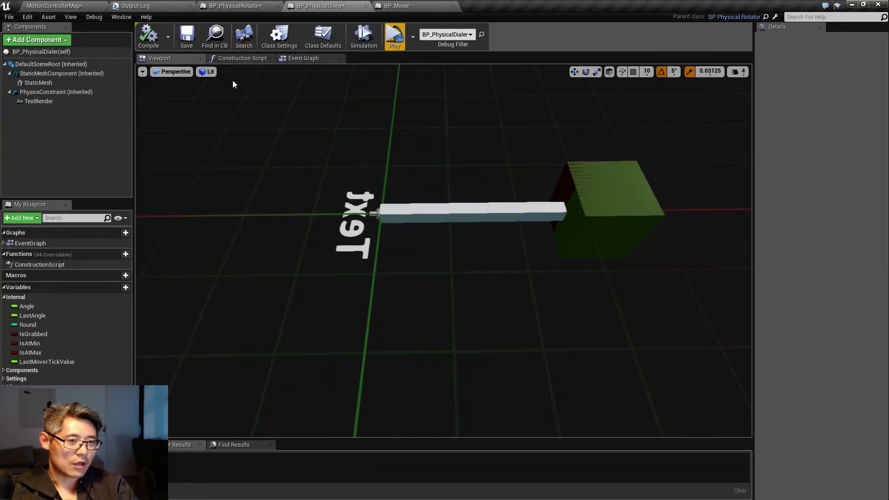
click(226, 6)
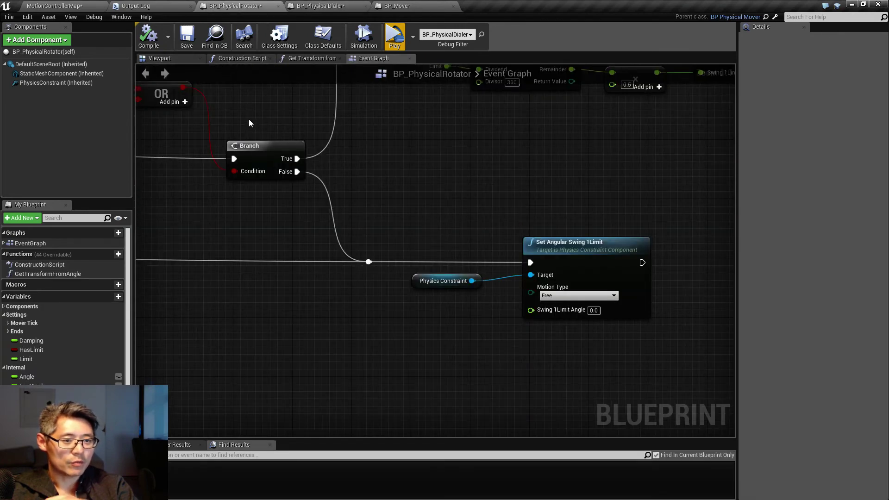
right_drag(231, 119, 505, 178)
scroll(504, 178, down, 1)
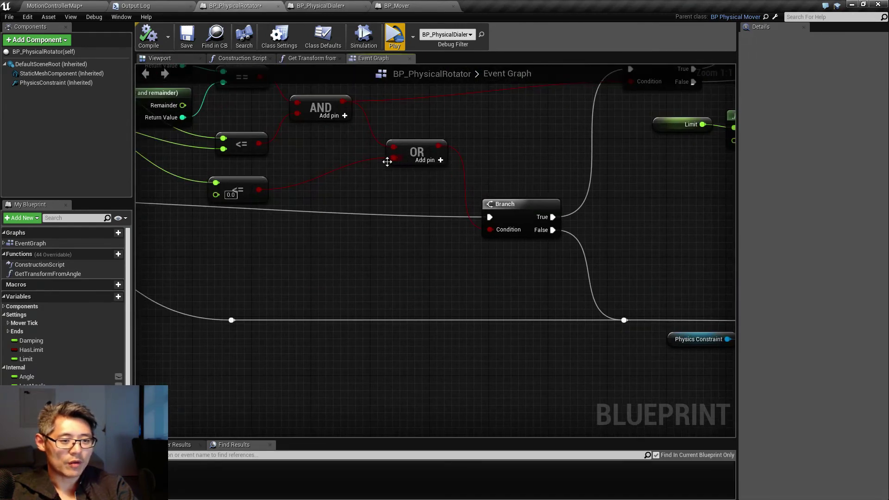
scroll(615, 200, up, 1)
right_drag(387, 160, 136, 365)
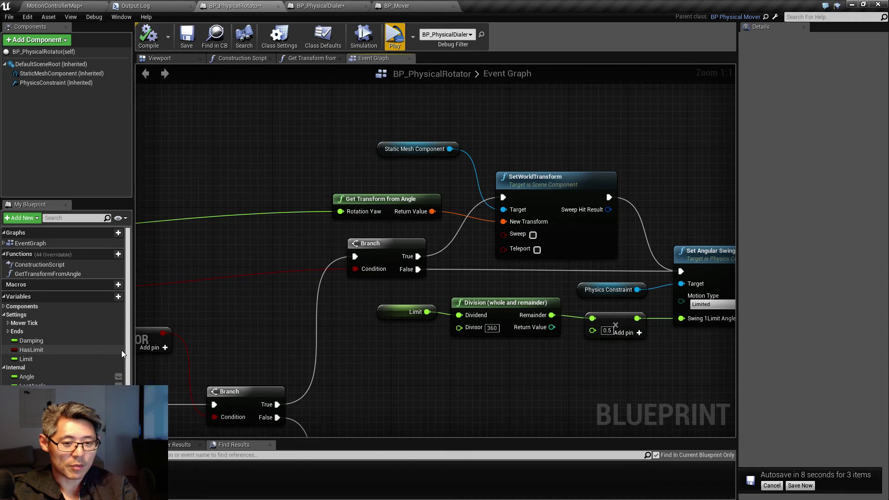
right_drag(201, 280, 737, 157)
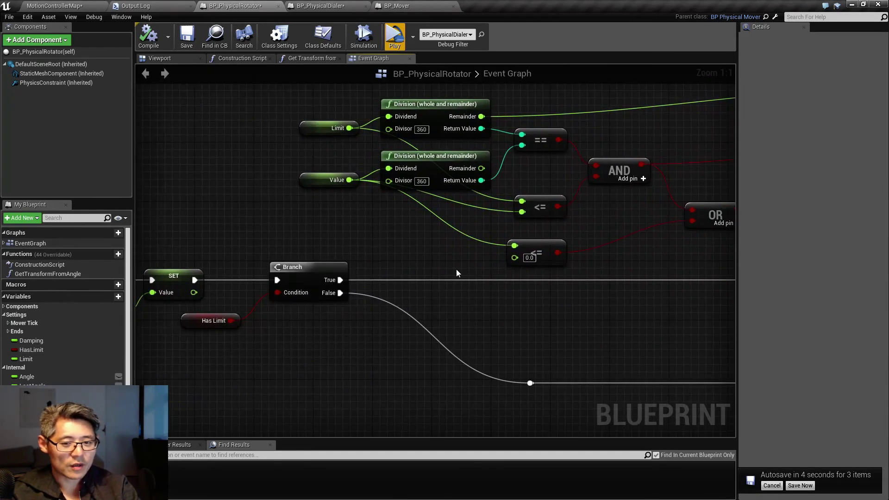
right_drag(335, 226, 137, 332)
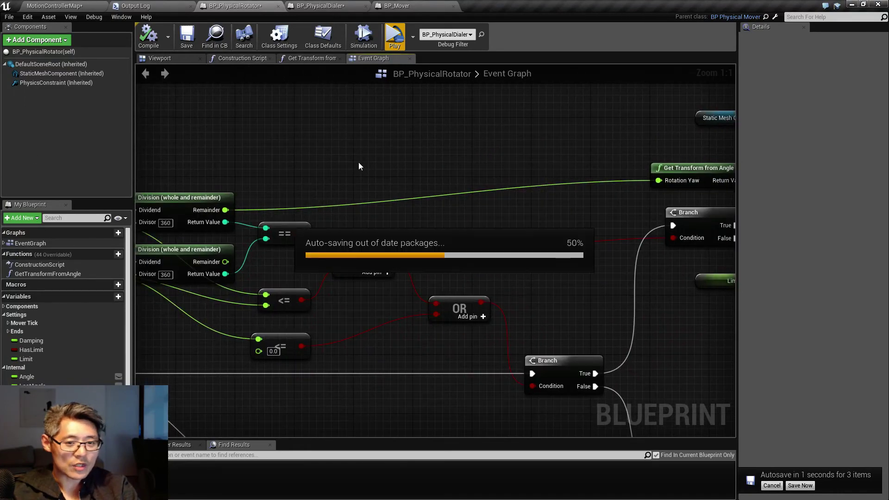
right_drag(286, 142, 412, 244)
Set the amount added to Limit in the Construction Script to 0.2, then compile and save BP_PhysicalRotator.
click(236, 58)
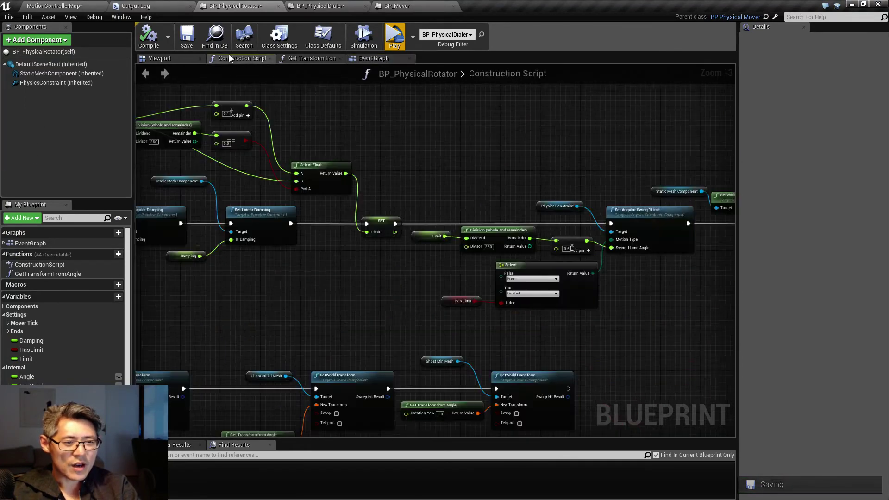
right_drag(294, 154, 433, 199)
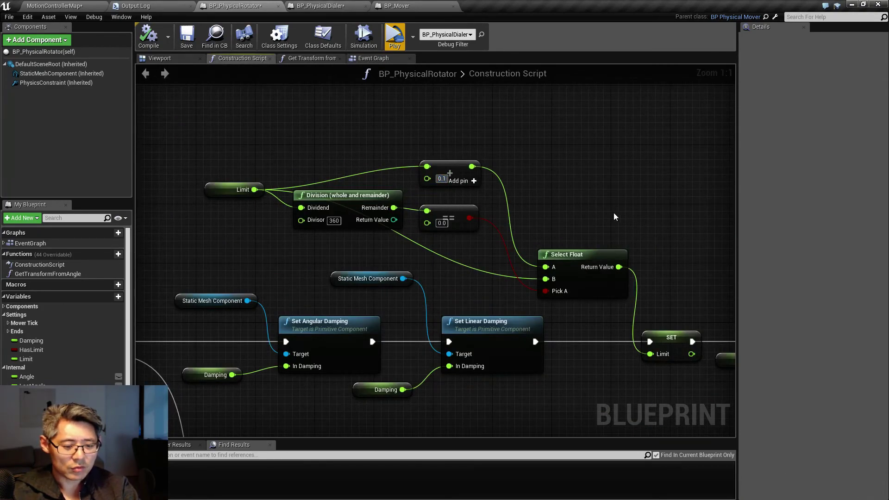
click(149, 36)
click(185, 37)
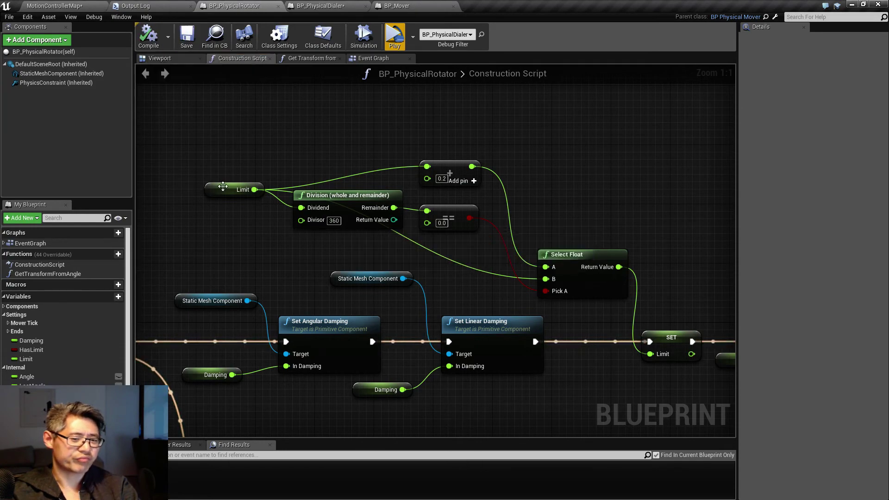
Look over the Construction Script's ghost mesh transform nodes and its overall layout.
right_drag(277, 308, 167, 169)
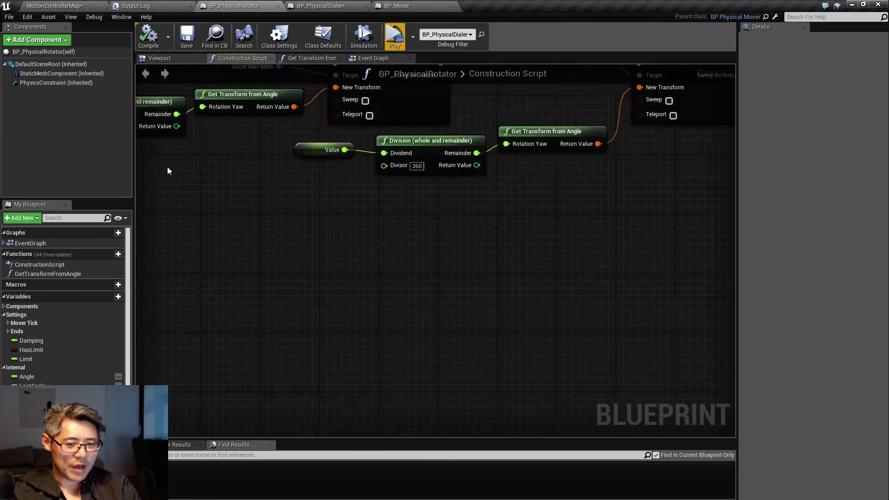
right_drag(383, 220, 139, 370)
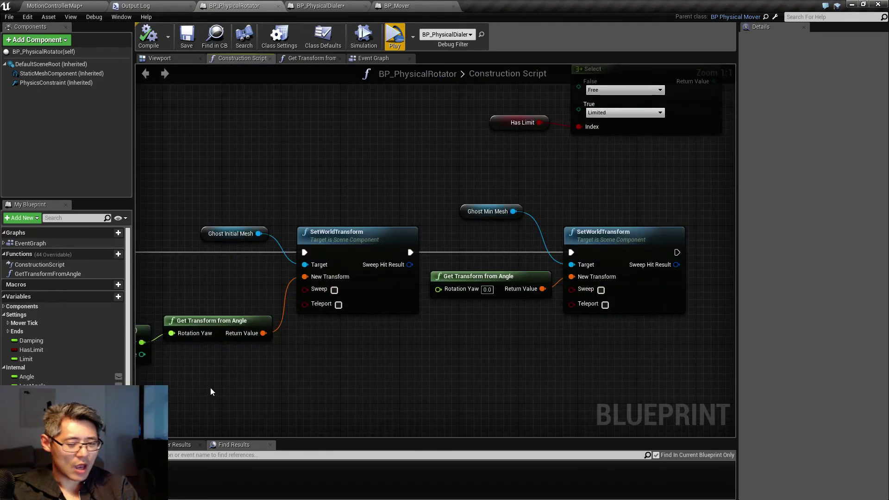
right_drag(240, 185, 599, 68)
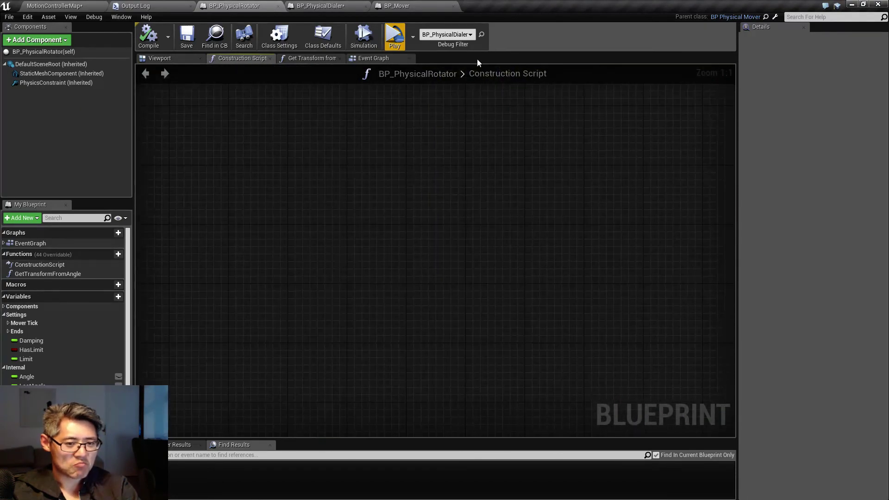
scroll(404, 259, down, 5)
right_drag(404, 258, 505, 308)
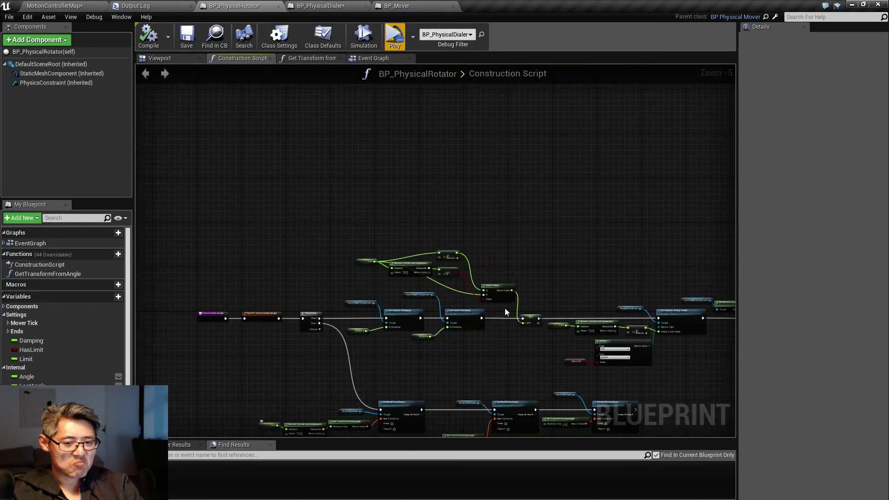
right_drag(555, 363, 678, 238)
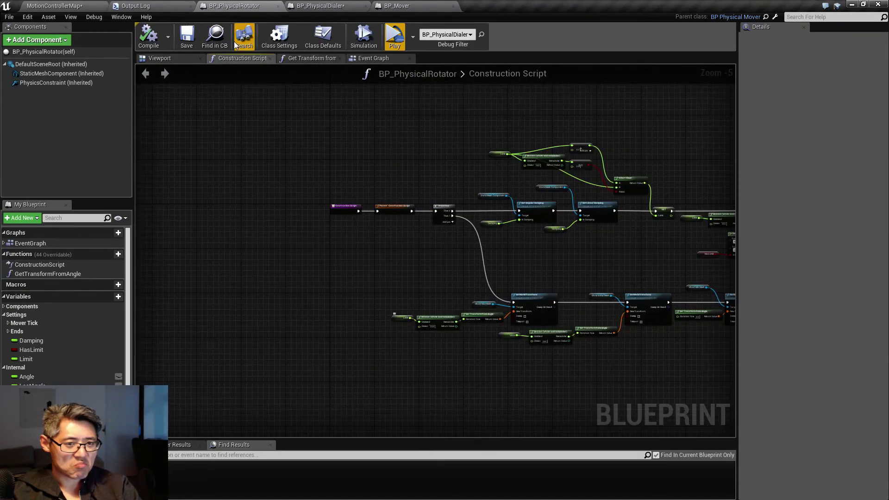
Open the FRound function used for Angle and set both its multiplier and its divisor to 10.
click(363, 58)
right_drag(342, 282, 139, 385)
right_drag(625, 347, 606, 213)
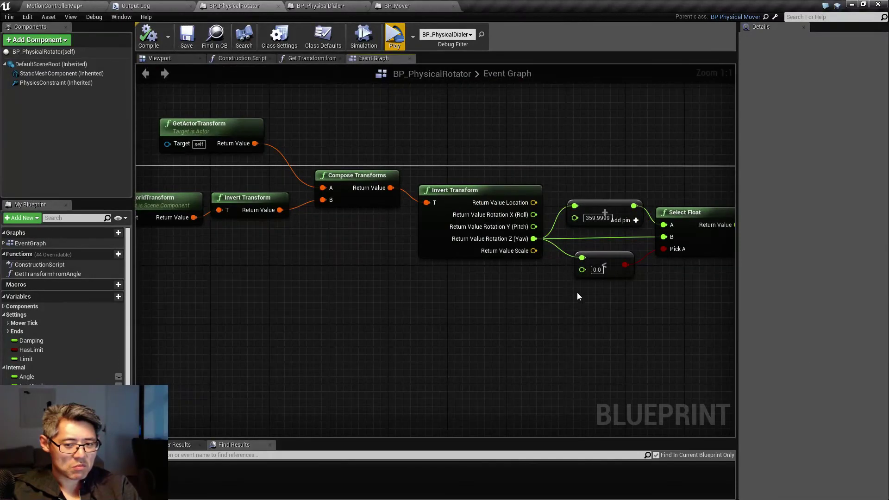
right_drag(578, 297, 210, 329)
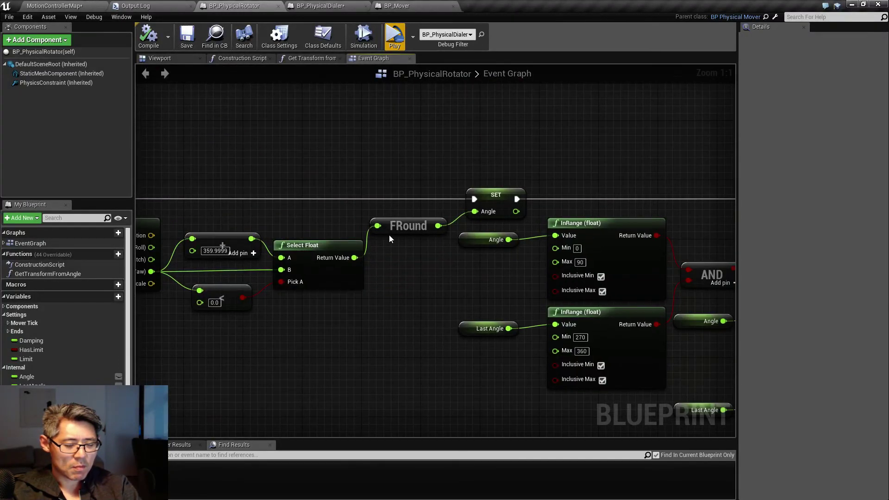
double_click(418, 219)
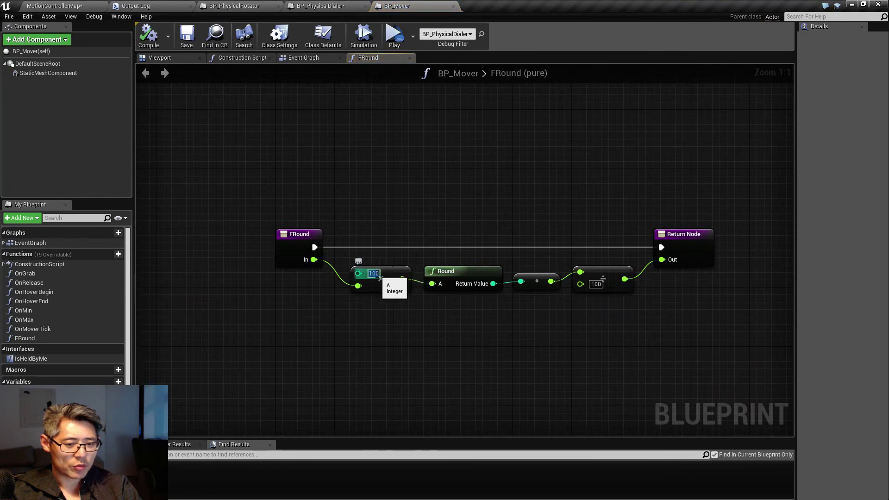
text(10)
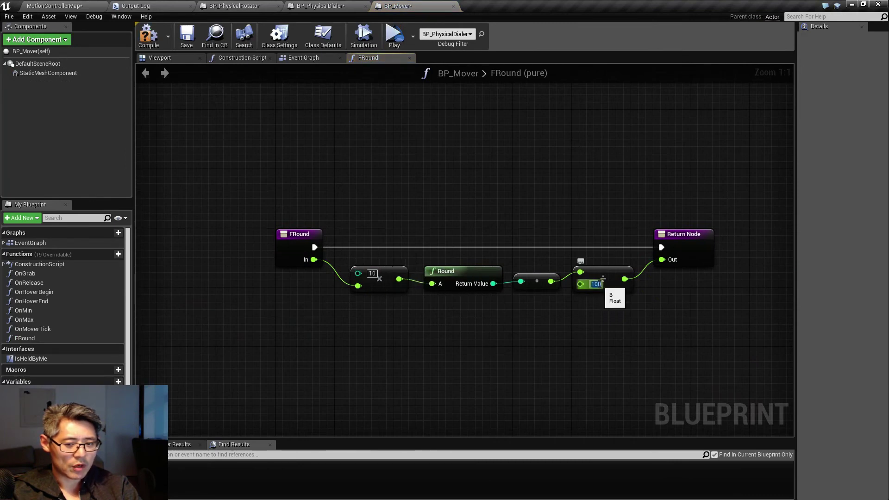
click(647, 325)
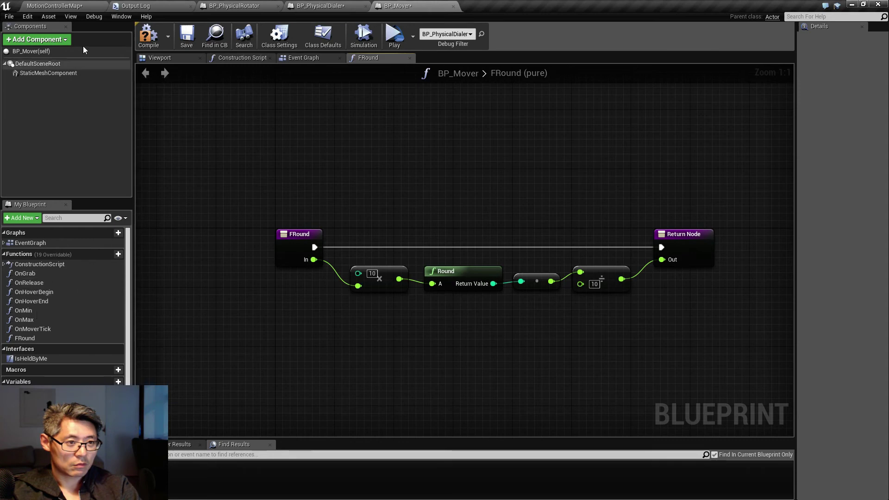
Set the amount added to Limit in BP_PhysicalRotator's Construction Script to 0.1 and play-test the dialer in VR.
click(29, 6)
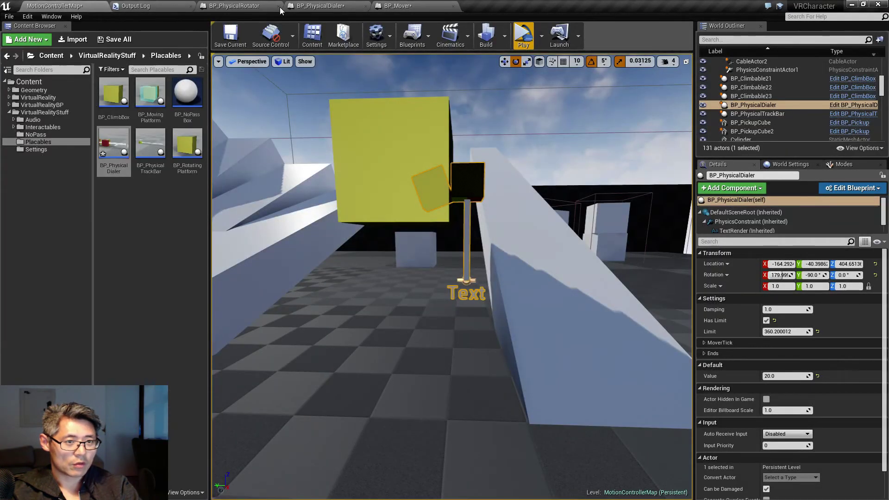
click(317, 6)
click(319, 57)
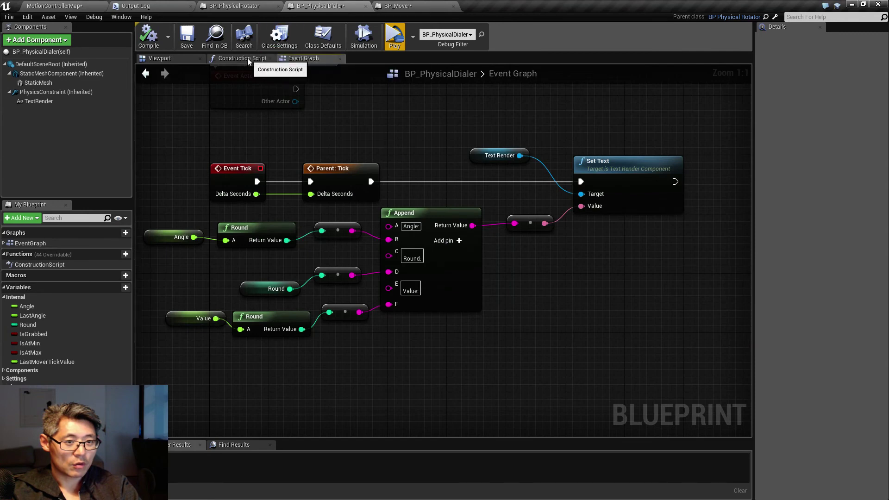
click(234, 6)
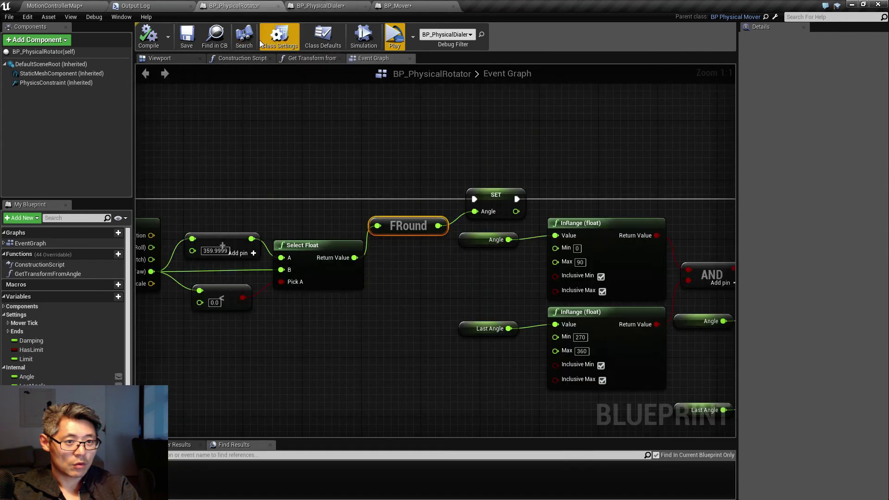
click(234, 56)
right_drag(442, 263, 297, 341)
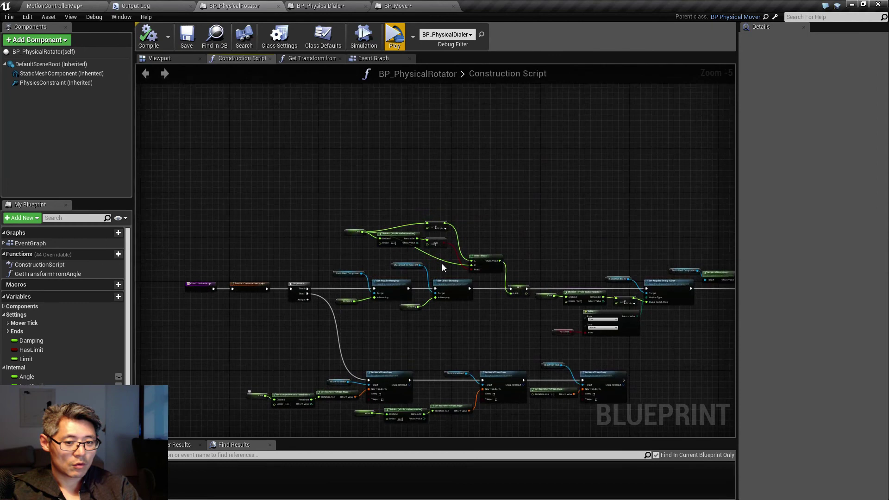
scroll(421, 215, up, 5)
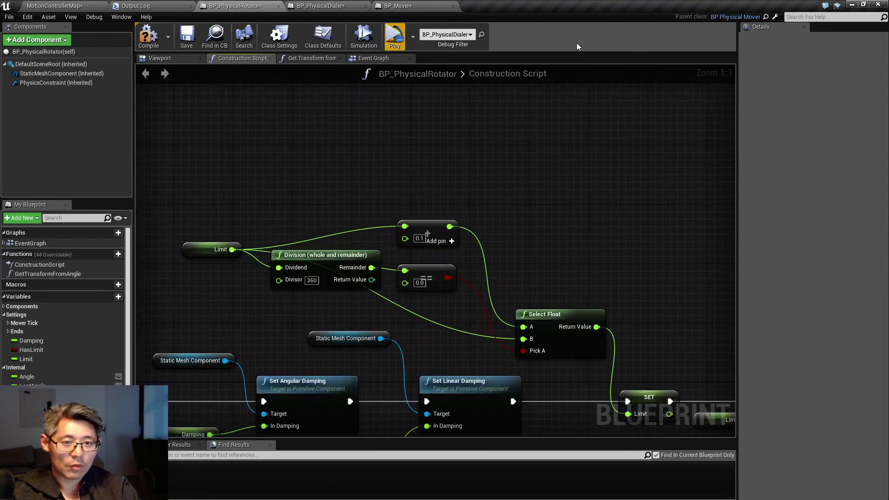
click(393, 34)
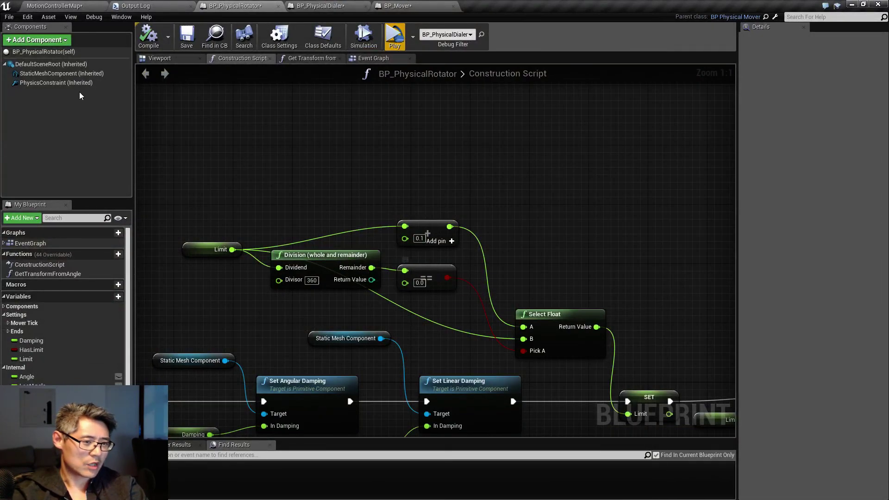
click(63, 6)
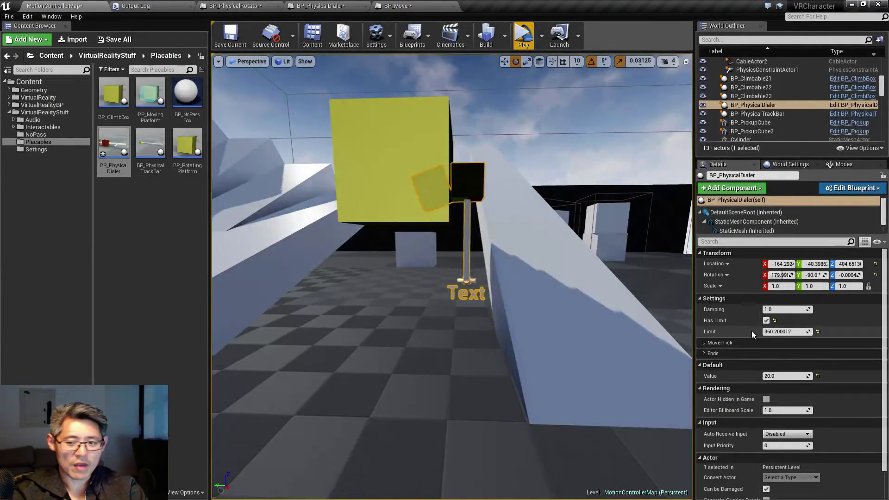
Set the selected BP_PhysicalDialer's Limit to 360.1 in the level and play-test it in VR.
click(782, 332)
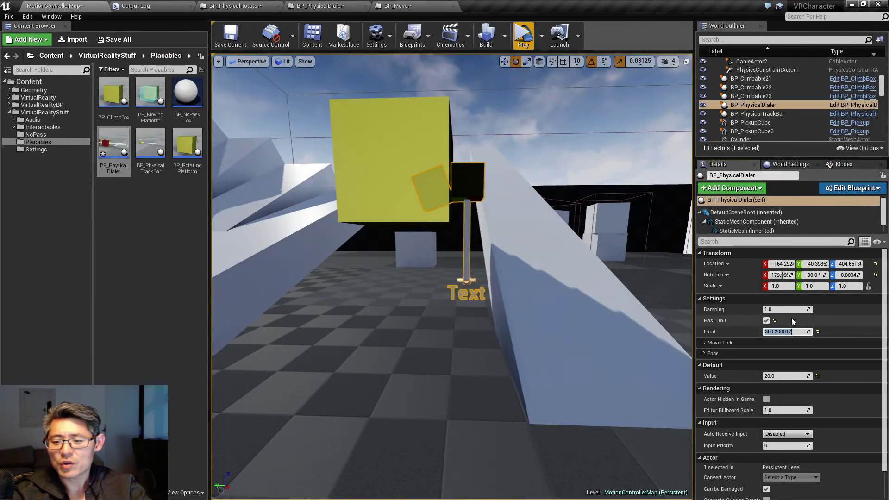
text(360)
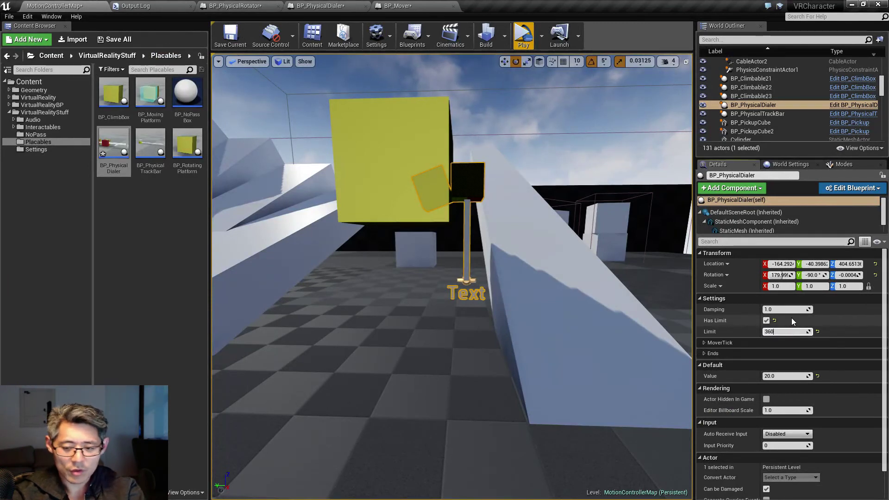
text(.1)
key(Return)
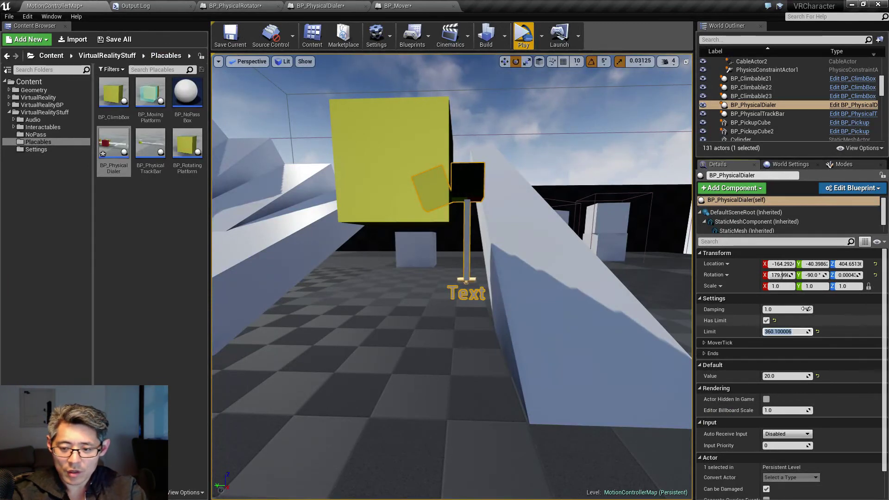
click(523, 37)
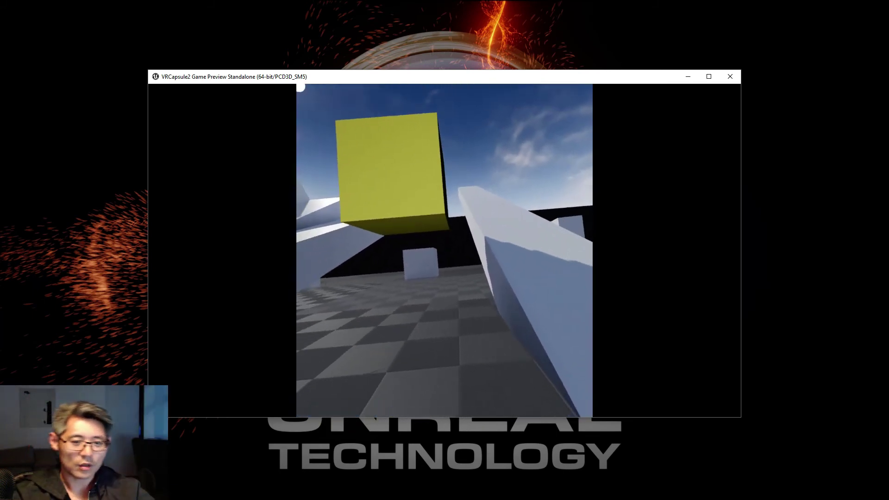
key(Escape)
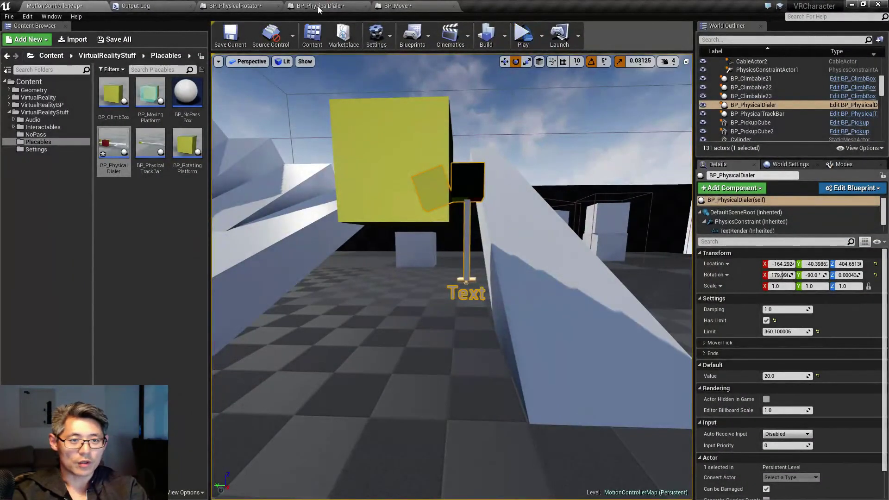
Review the multiply, Round and divide nodes of the FRound function in BP_Mover.
click(318, 7)
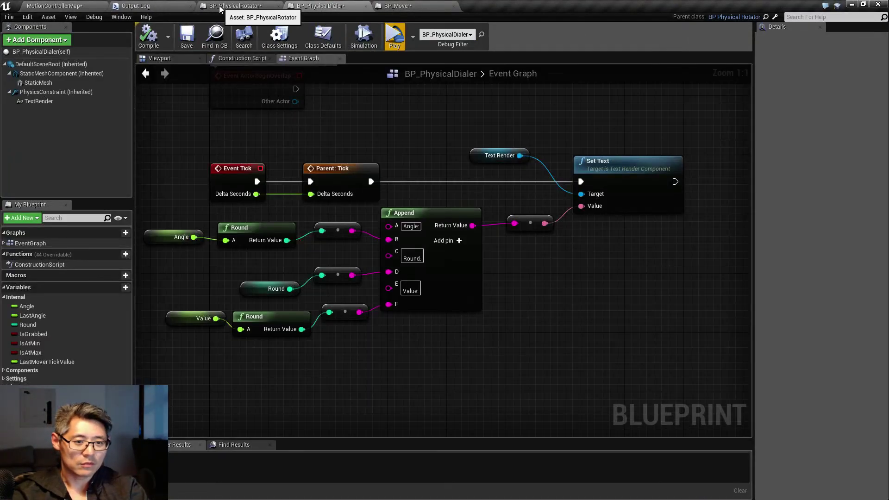
click(417, 6)
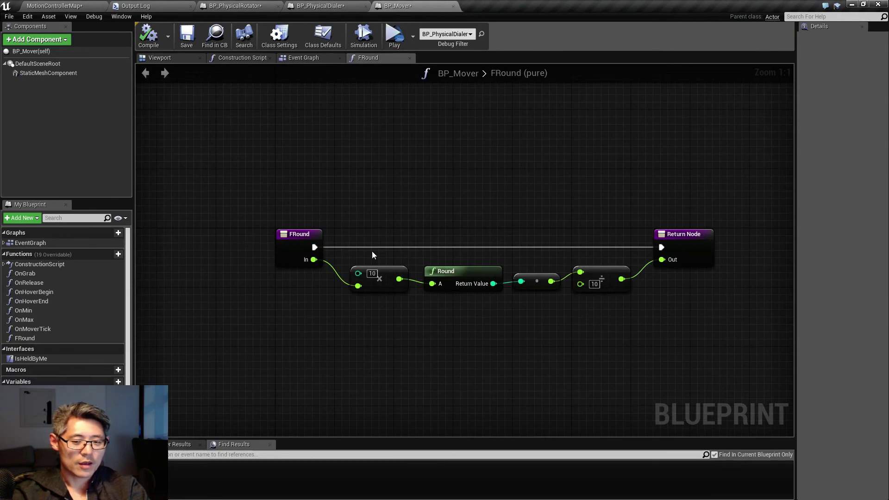
drag(369, 214, 628, 323)
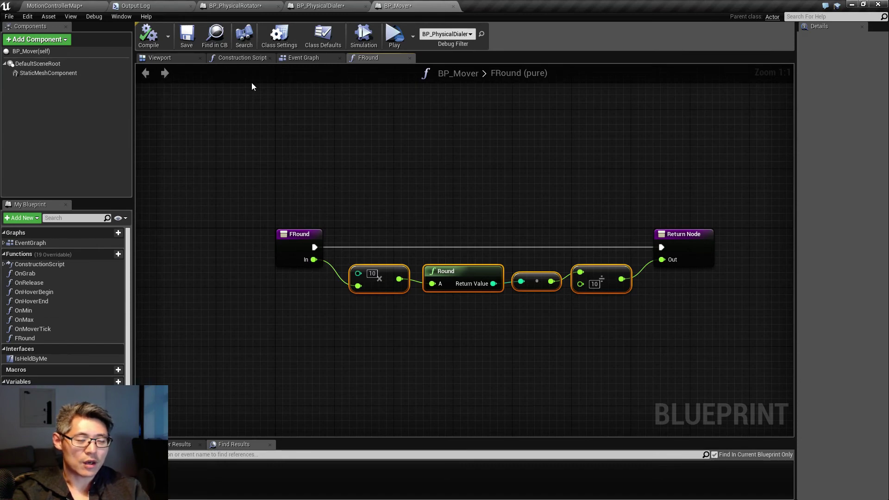
Open BP_PhysicalSlider from the Interactables folder and examine how its Event Graph rounds Value with FRound.
click(69, 6)
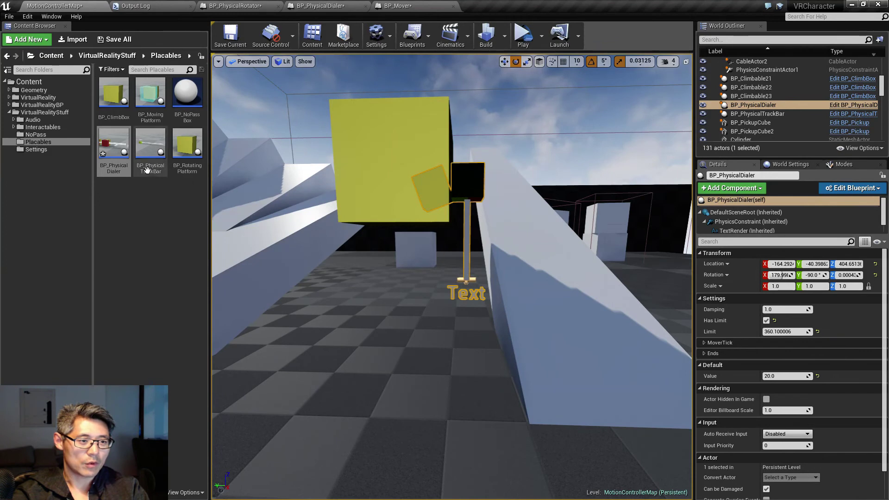
click(42, 127)
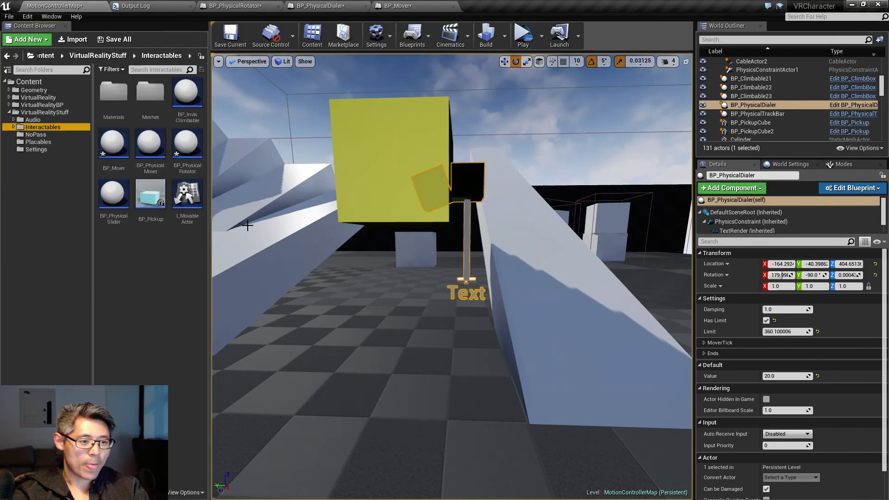
double_click(123, 204)
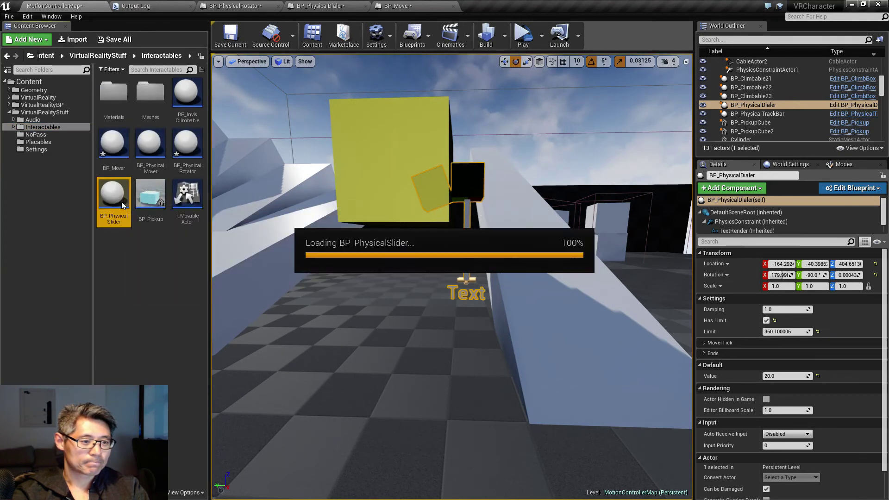
right_drag(284, 163, 325, 145)
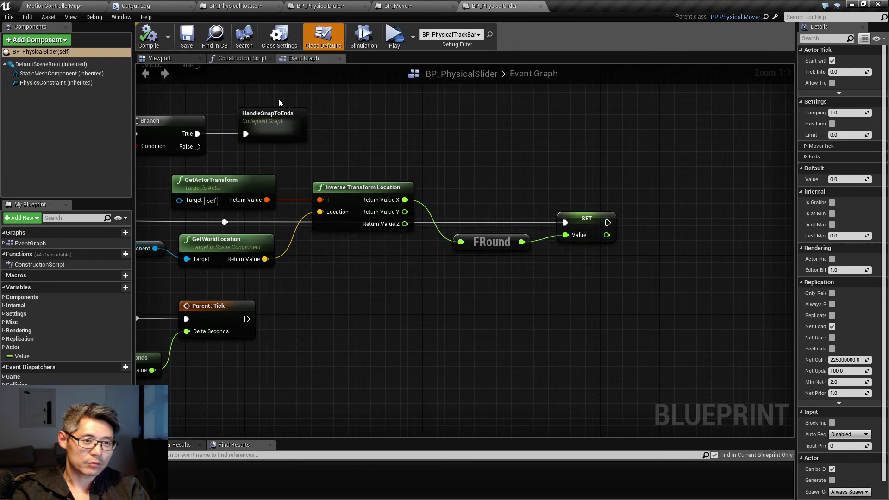
Save the modified MotionControllerMap level and the BP_Mover, BP_PhysicalRotator and BP_PhysicalDialer blueprints.
click(46, 6)
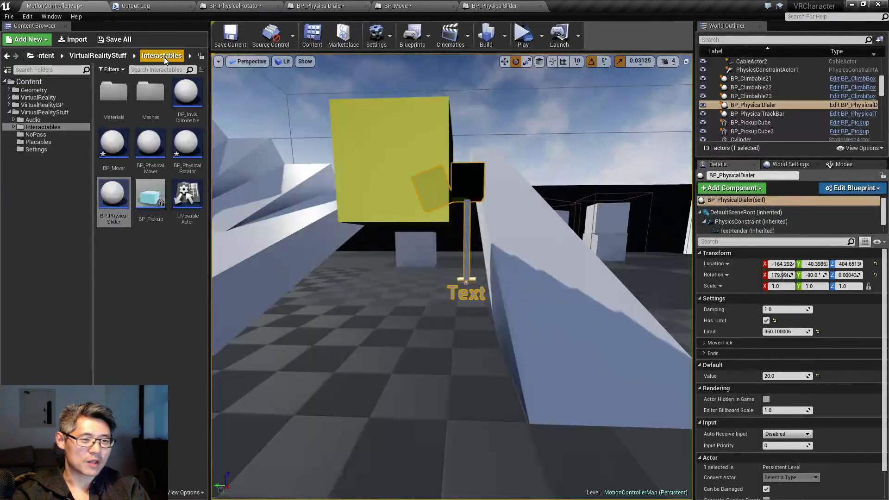
click(122, 41)
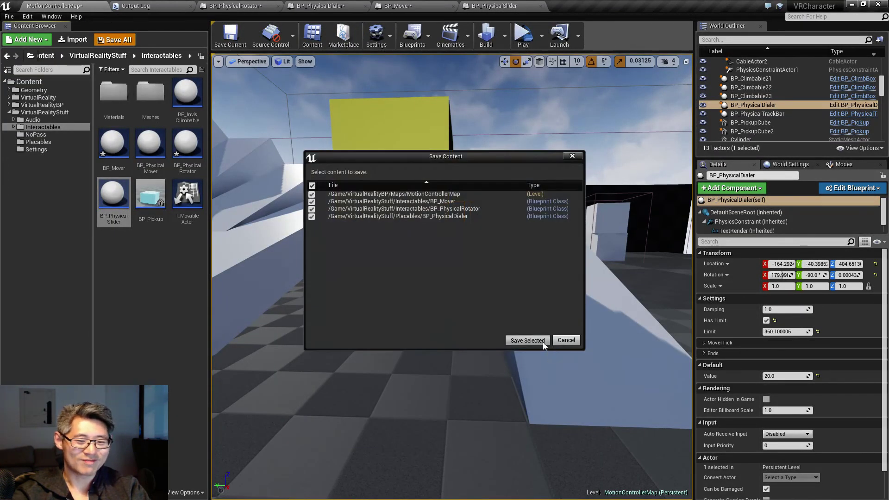
click(542, 341)
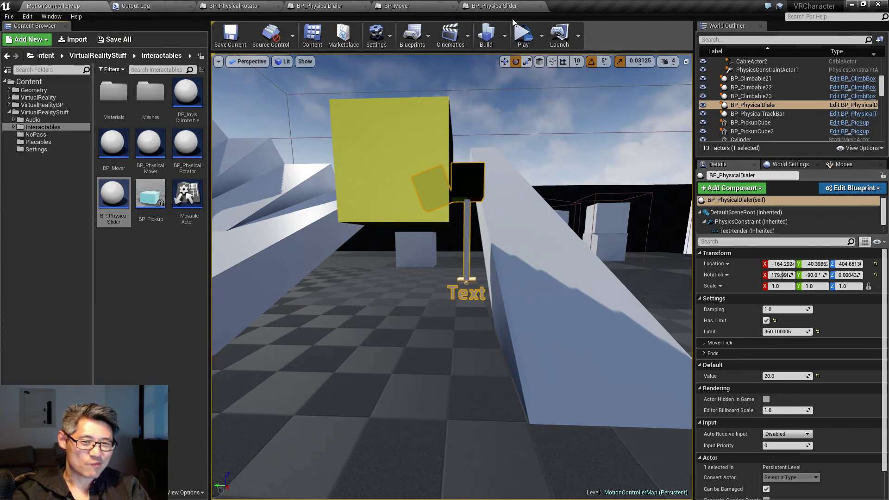
Shorten the StaticMesh beam in BP_PhysicalDialer to an X scale of about 0.112 and place it against the handle at X about 9.84.
click(235, 6)
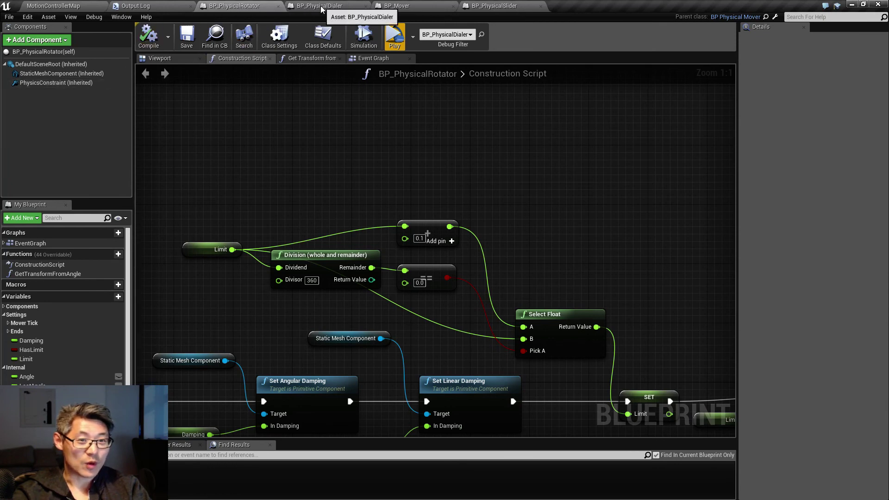
click(158, 60)
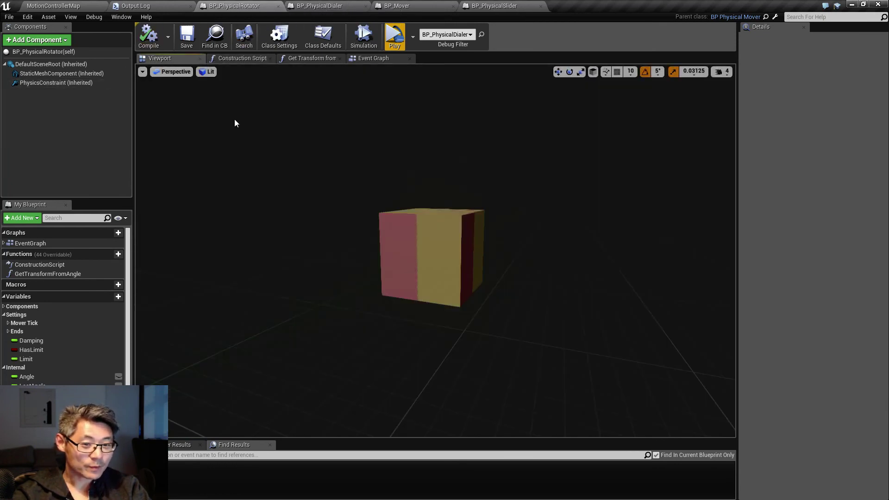
click(321, 6)
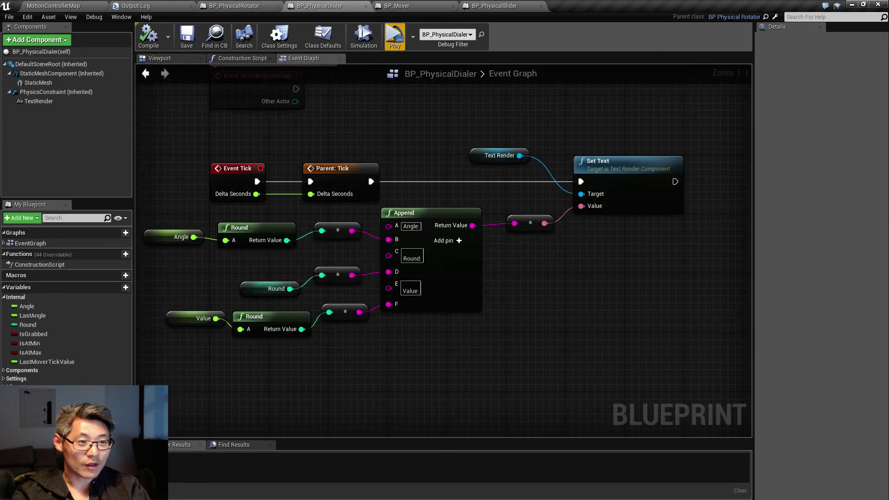
click(159, 58)
click(437, 217)
key(r)
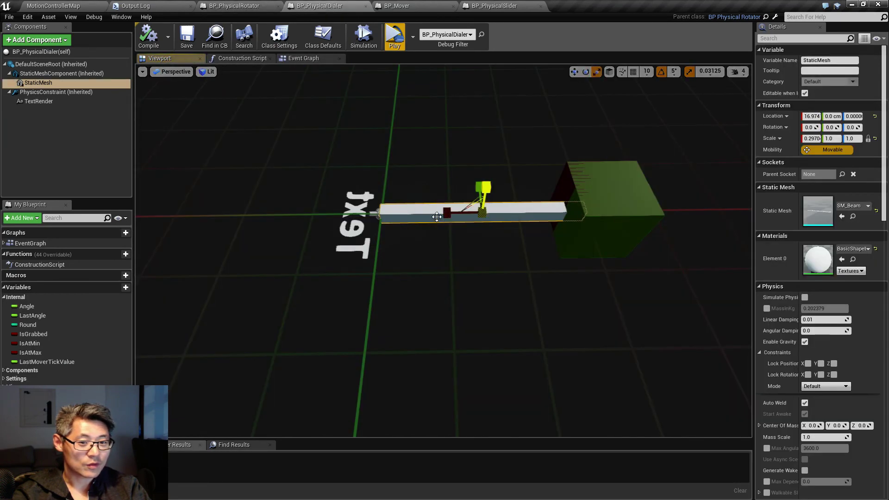
drag(456, 211, 496, 215)
key(w)
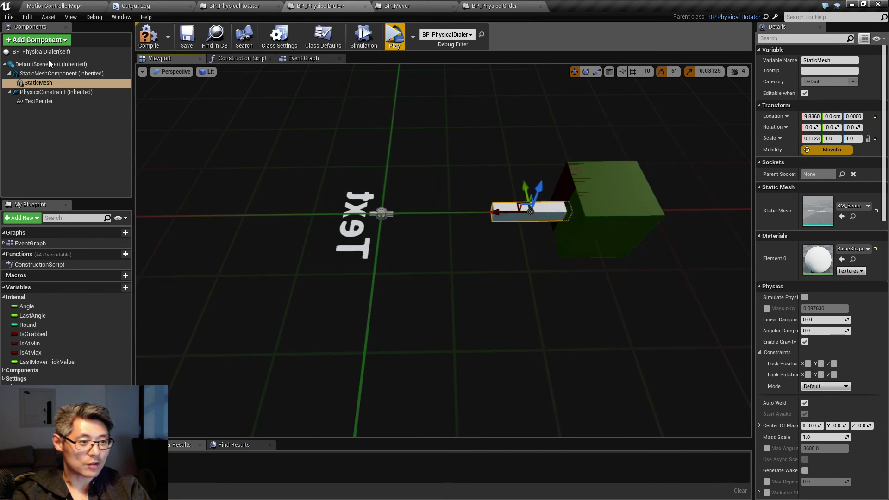
Move the dialer's StaticMeshComponent handle toward the pivot to X about -15.06 and play-test the shorter dialer in VR.
click(43, 75)
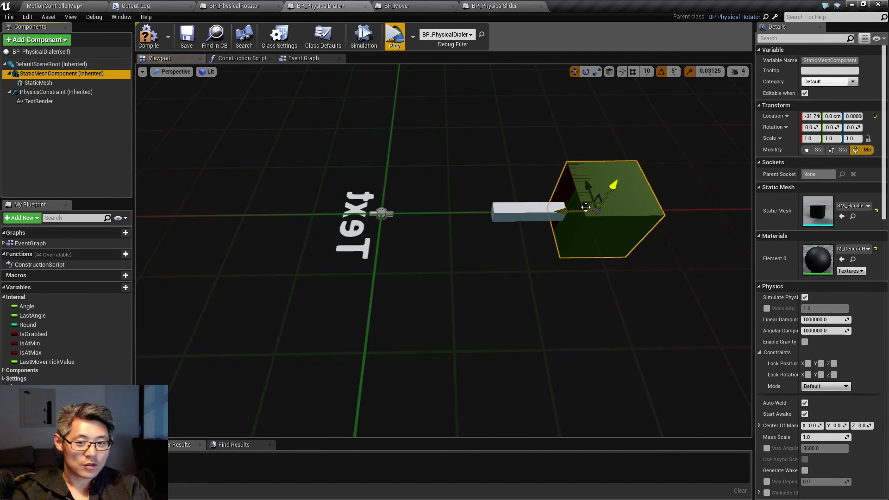
drag(565, 212, 452, 221)
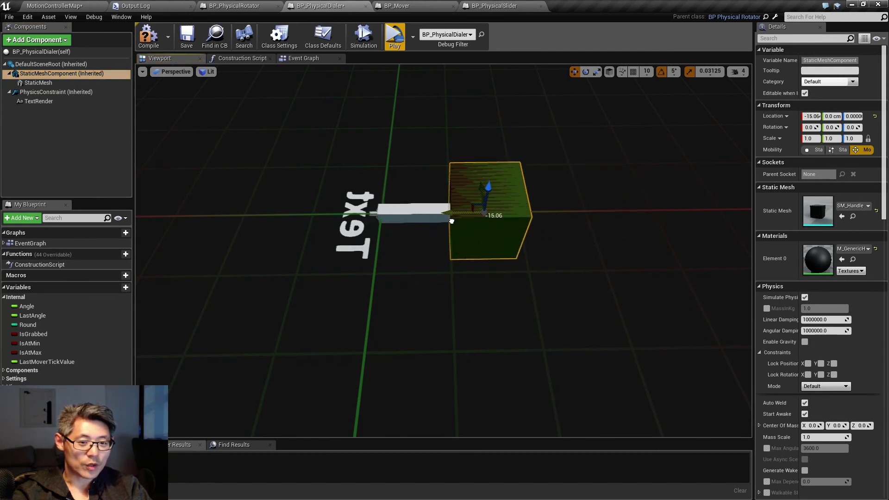
click(395, 36)
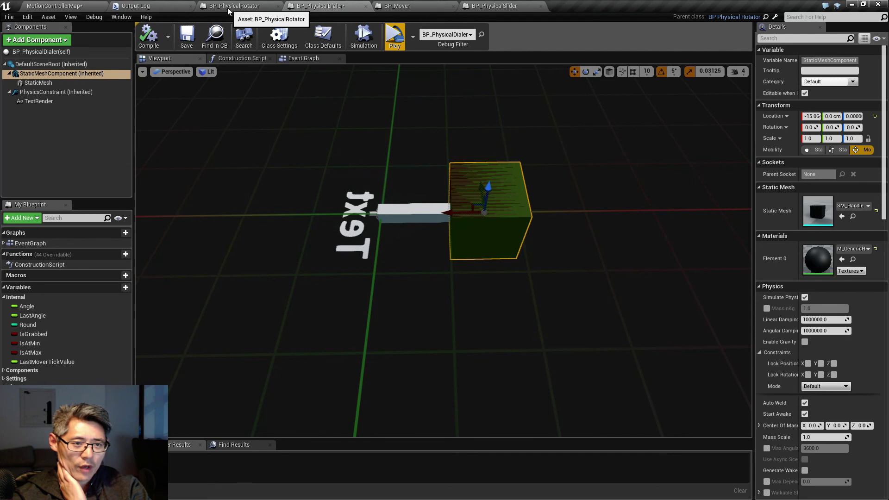
Open the BP_PhysicalRotator blueprint.
click(251, 6)
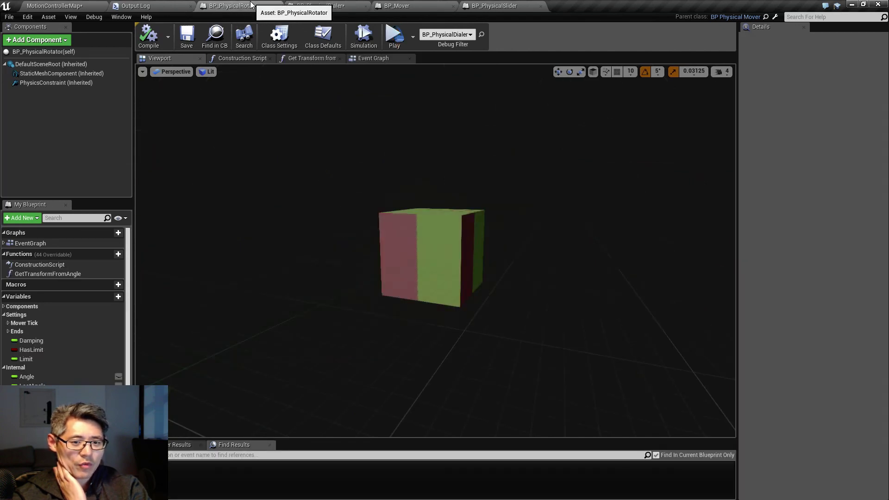